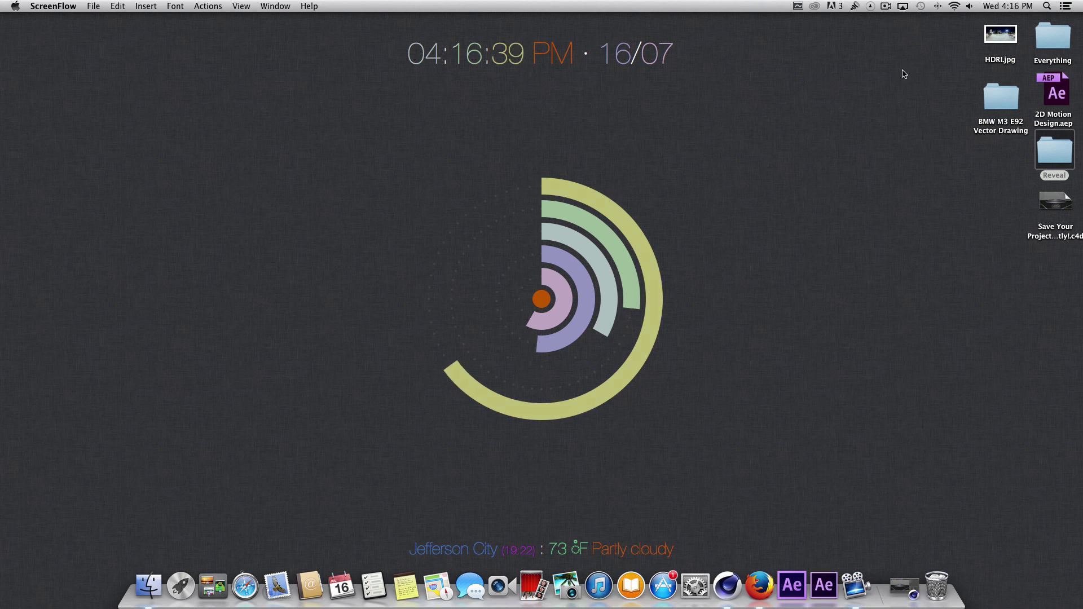
Step: Bring Cinema 4D back from the Dock and switch to the Save Your Projects Frequently!.c4d project
click(904, 587)
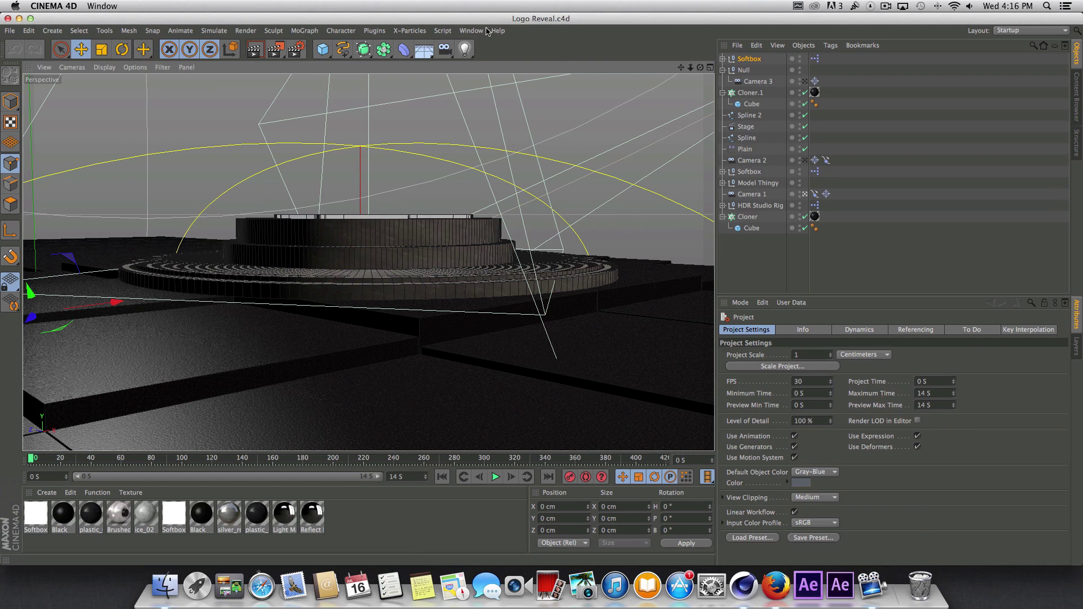
click(483, 31)
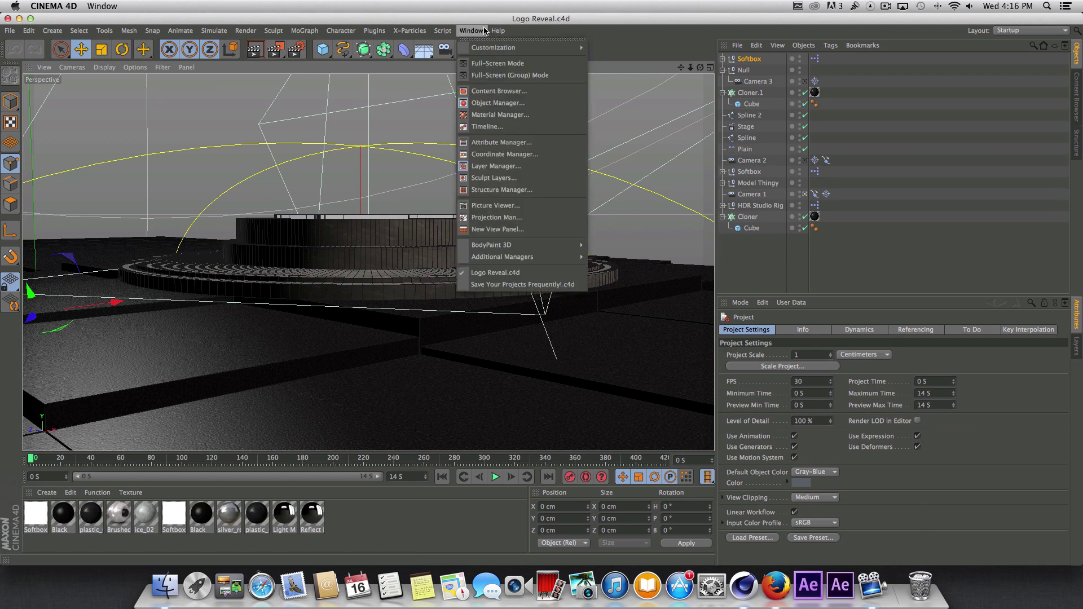
click(549, 284)
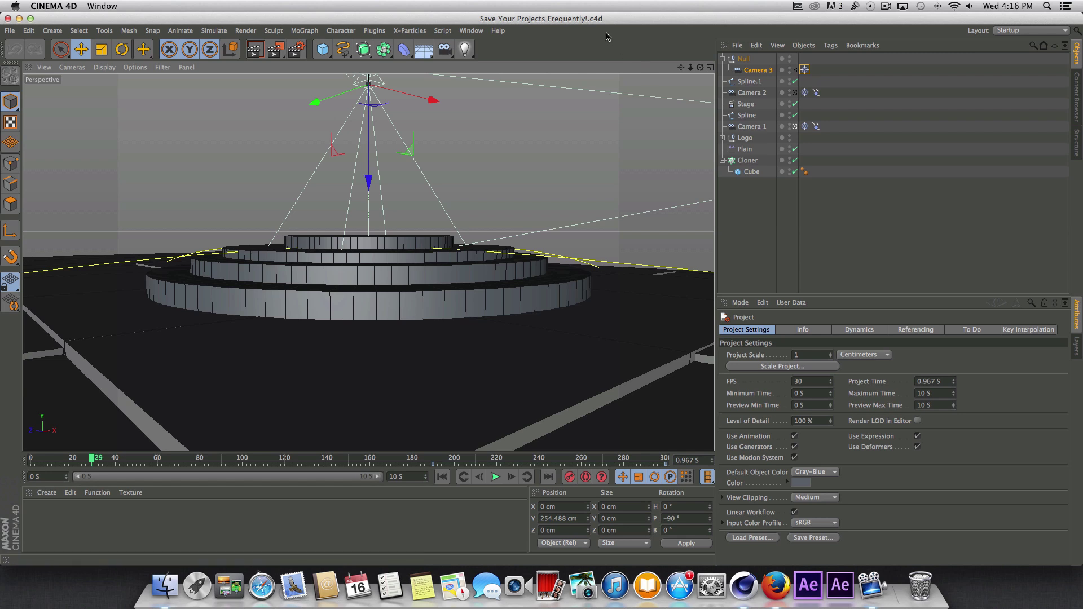
Step: Copy the Model Thingy null from the Logo Reveal.c4d project
click(723, 137)
click(754, 183)
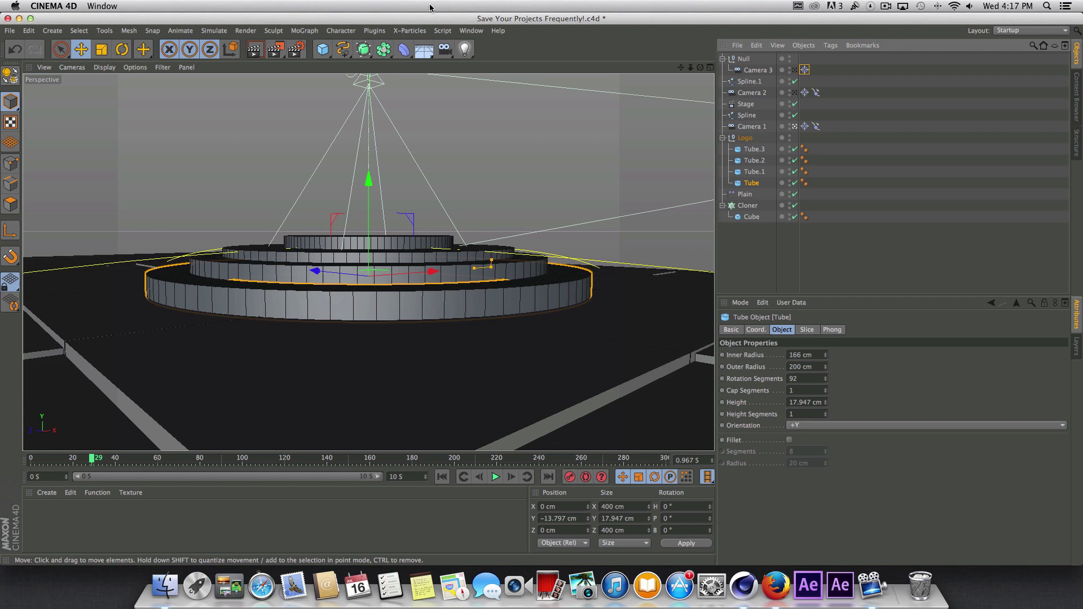
click(473, 31)
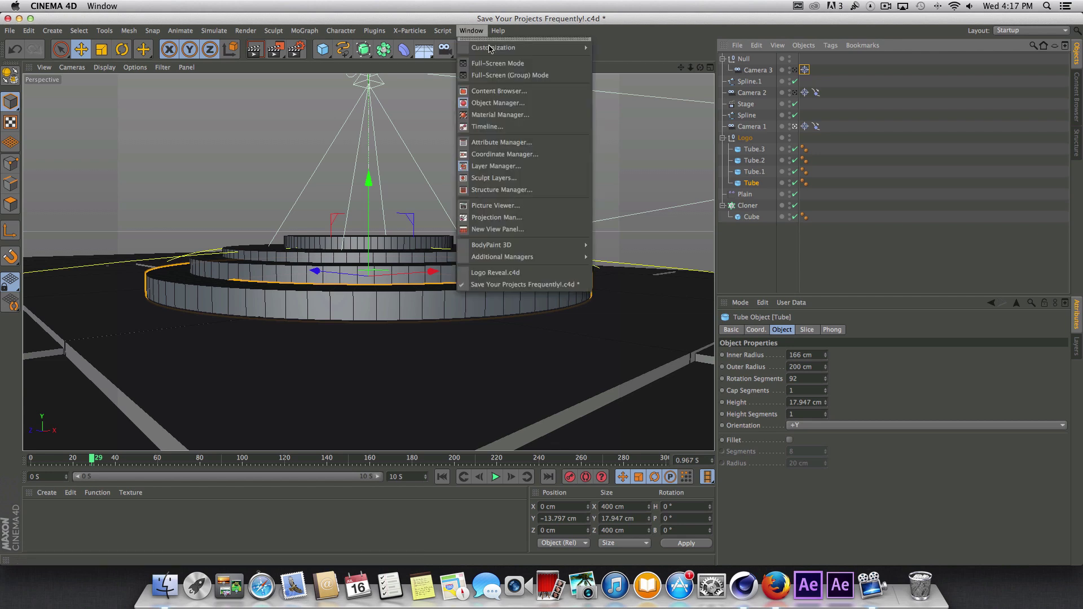
click(544, 273)
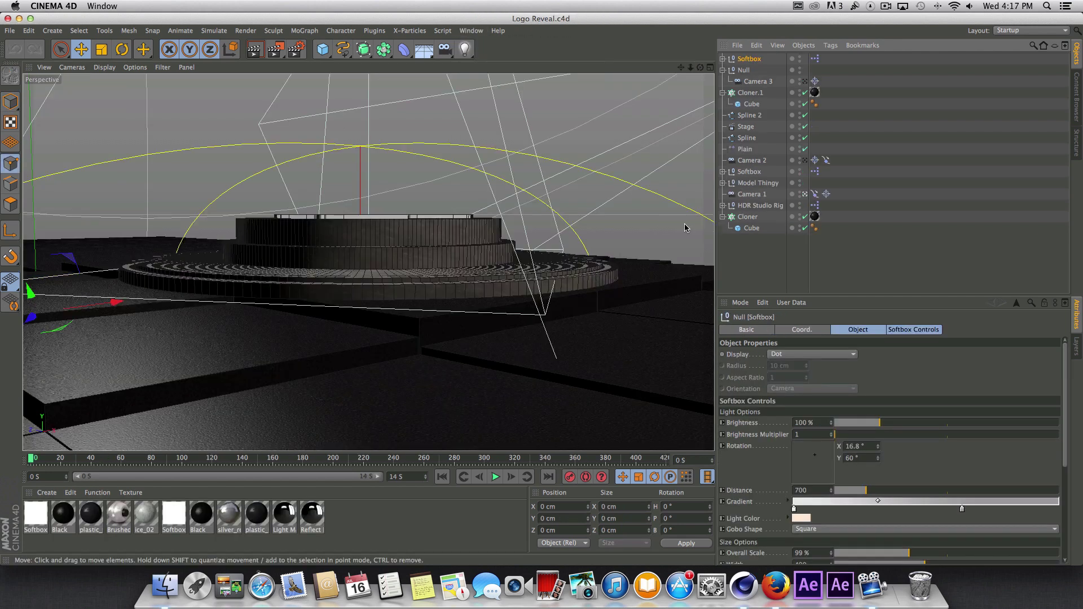
right_click(748, 188)
key(Escape)
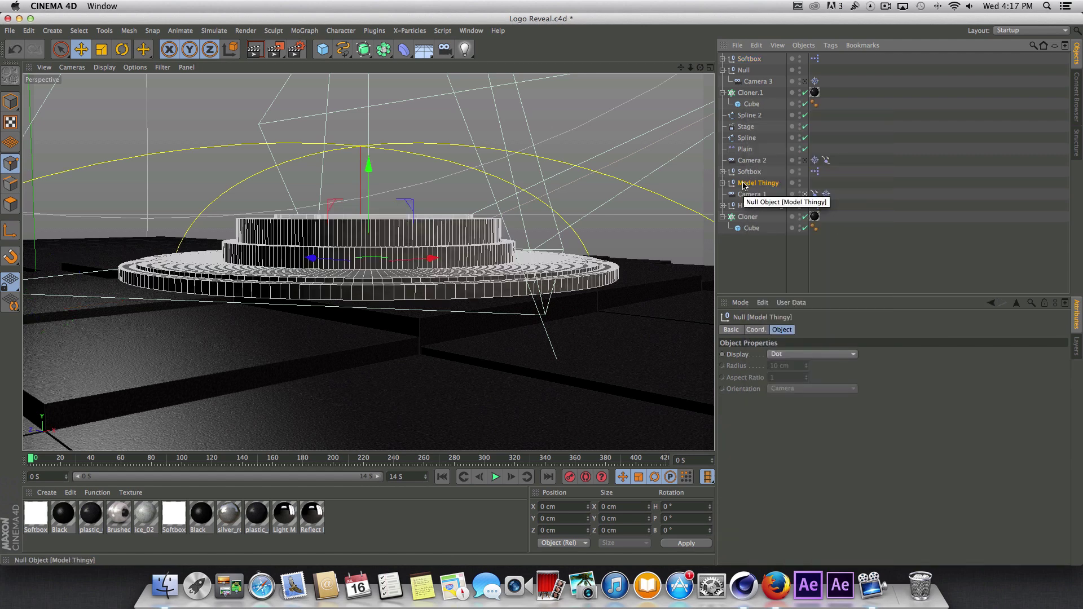
Step: Paste Model Thingy into Save Your Projects Frequently! and raise it to Y 65.606 cm
click(471, 31)
click(496, 280)
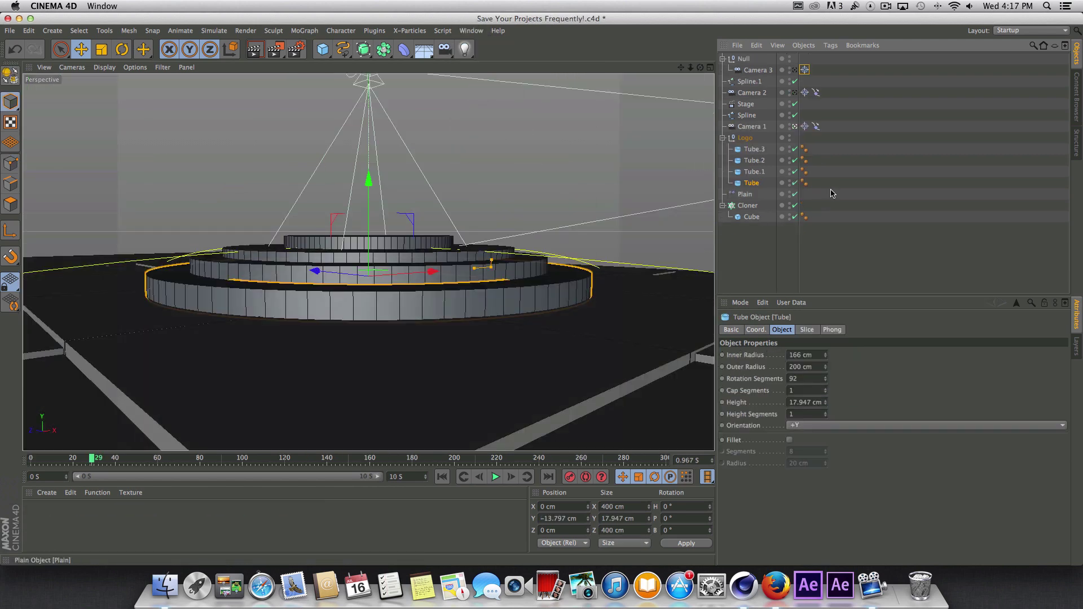
key(super+v)
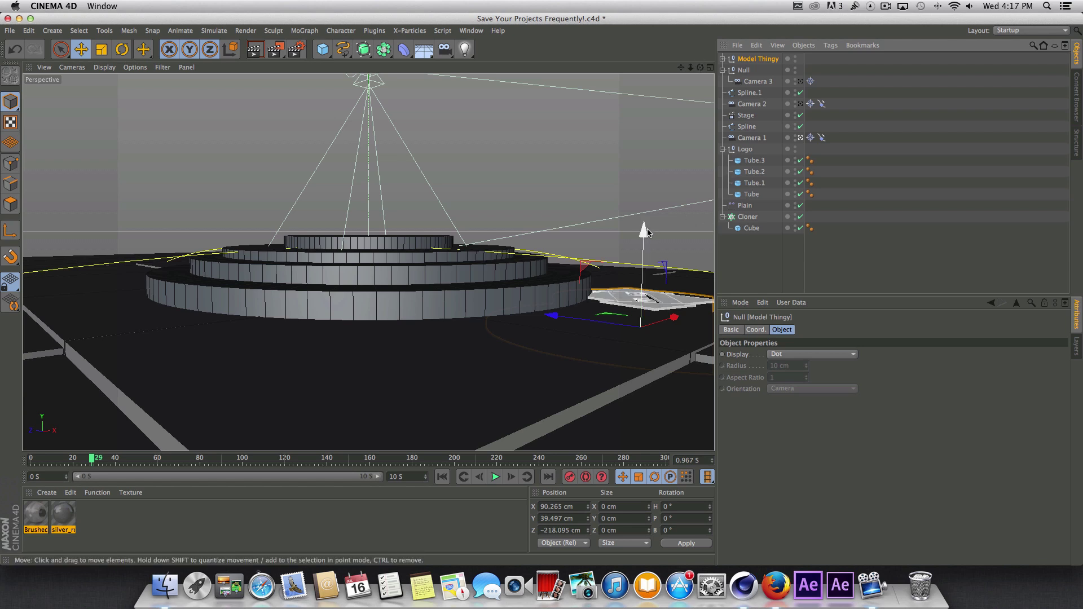
drag(647, 232, 657, 198)
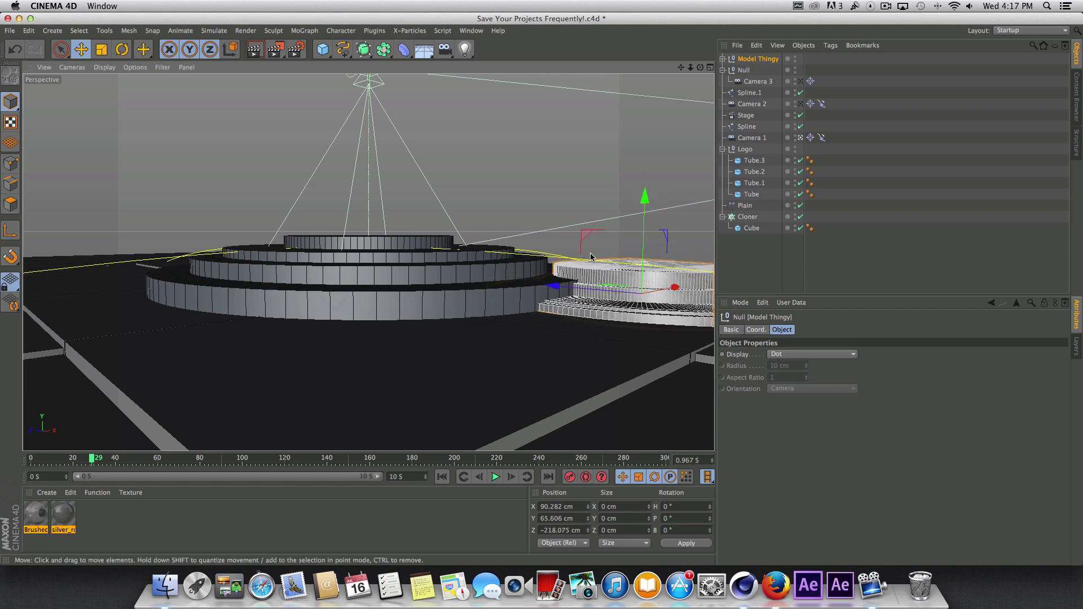
Step: In the four-view layout, centre Model Thingy on the stage and nest the Logo null inside it
click(711, 68)
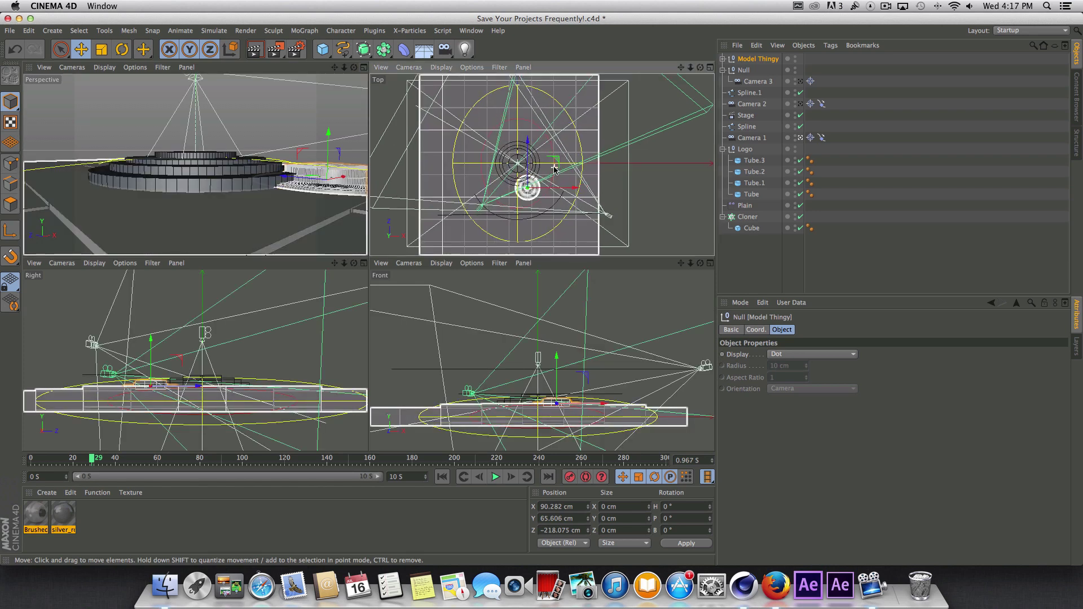
drag(555, 170, 532, 140)
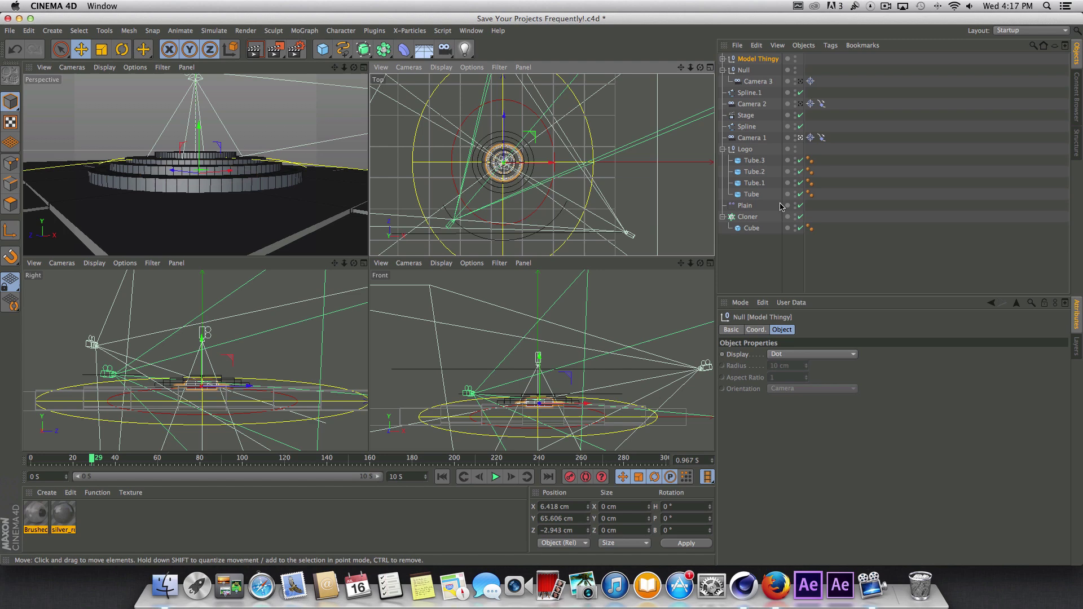
click(744, 149)
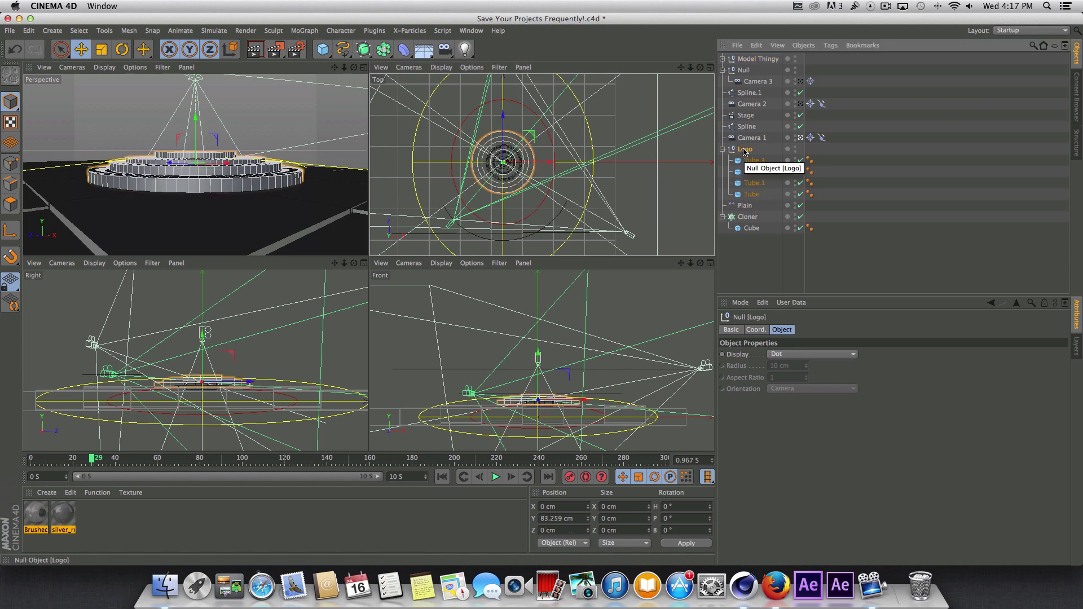
drag(745, 151, 751, 59)
Step: Lower Model Thingy slightly to Y 65.475 cm and maximize the Perspective view
click(746, 56)
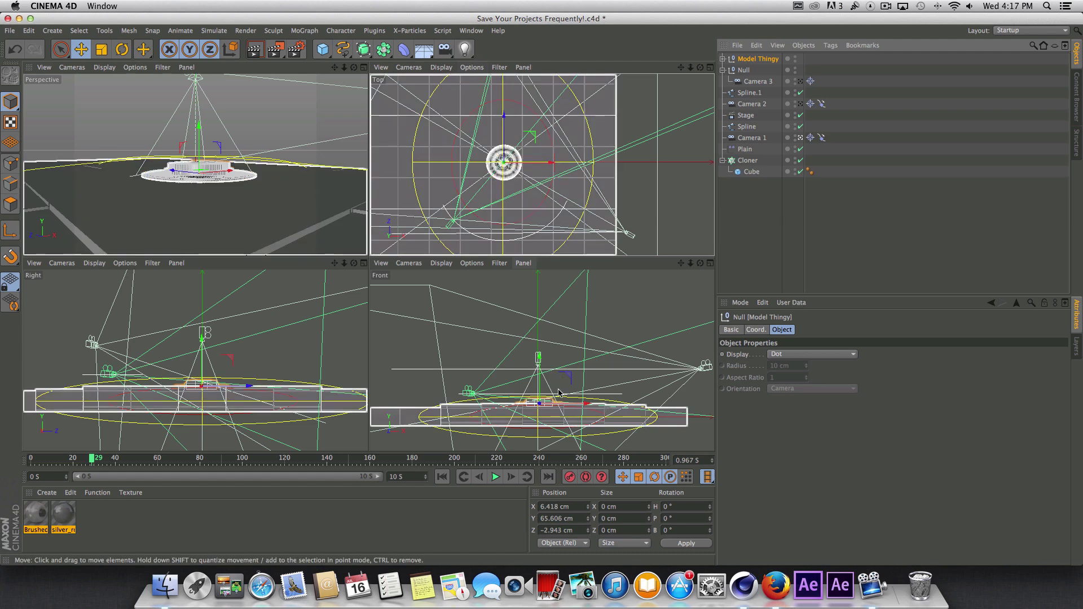
scroll(559, 394, up, 5)
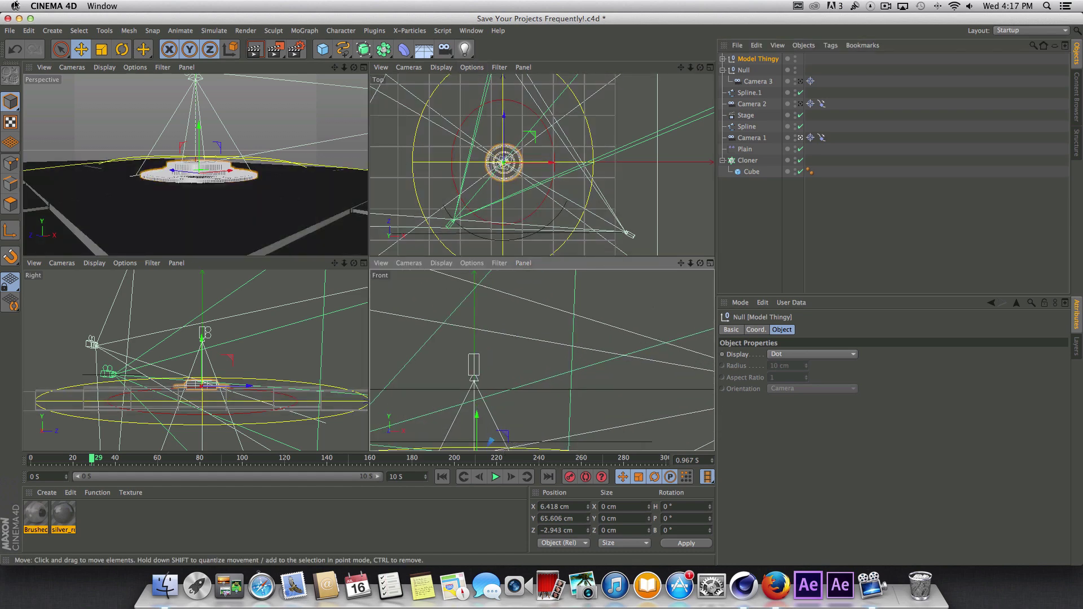
drag(198, 126, 196, 129)
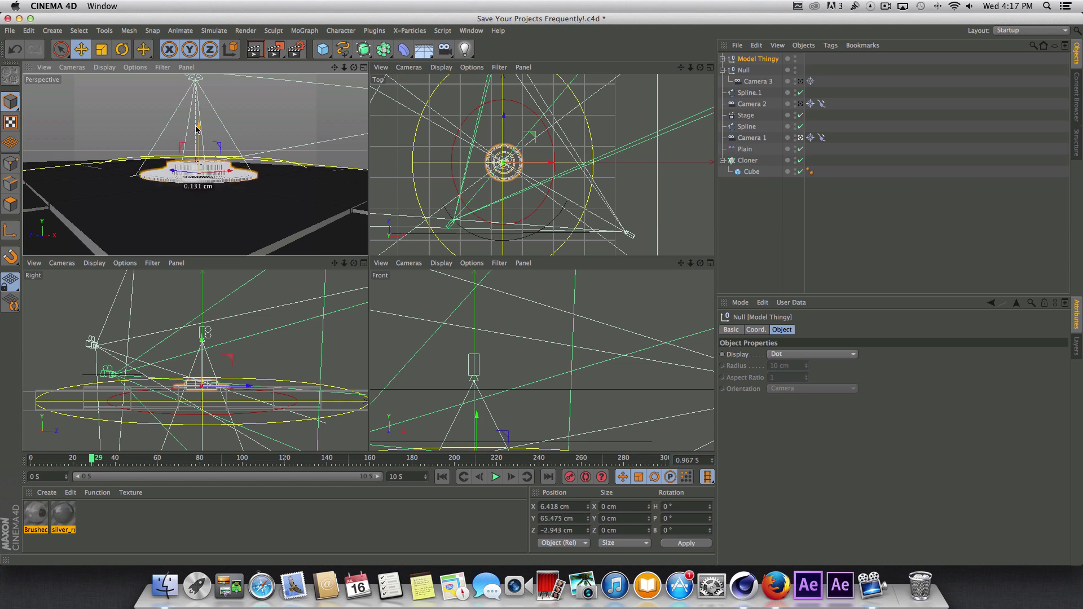
middle_click(350, 97)
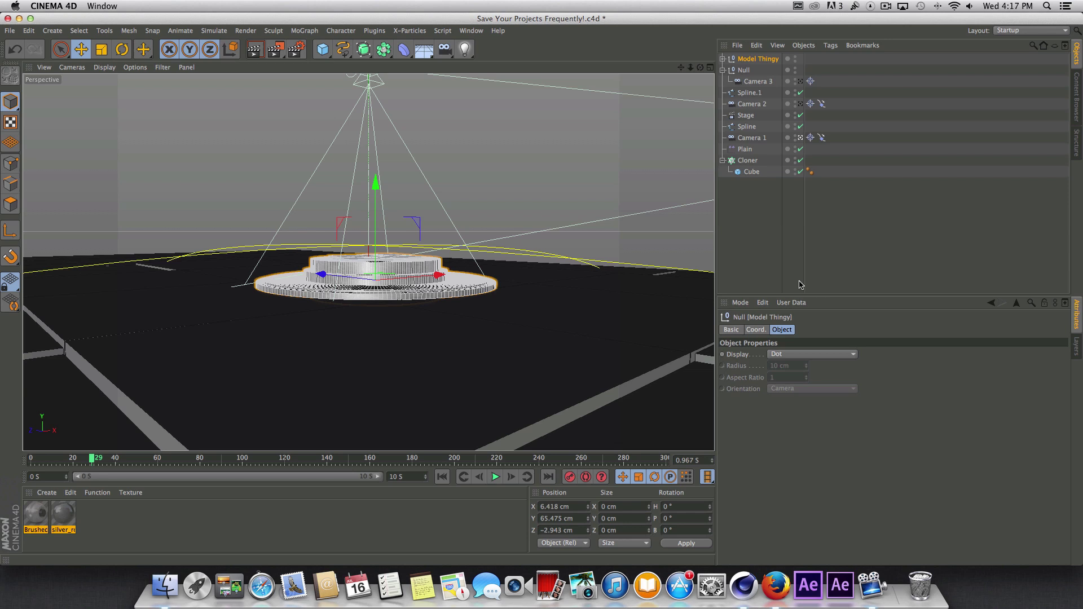
click(561, 152)
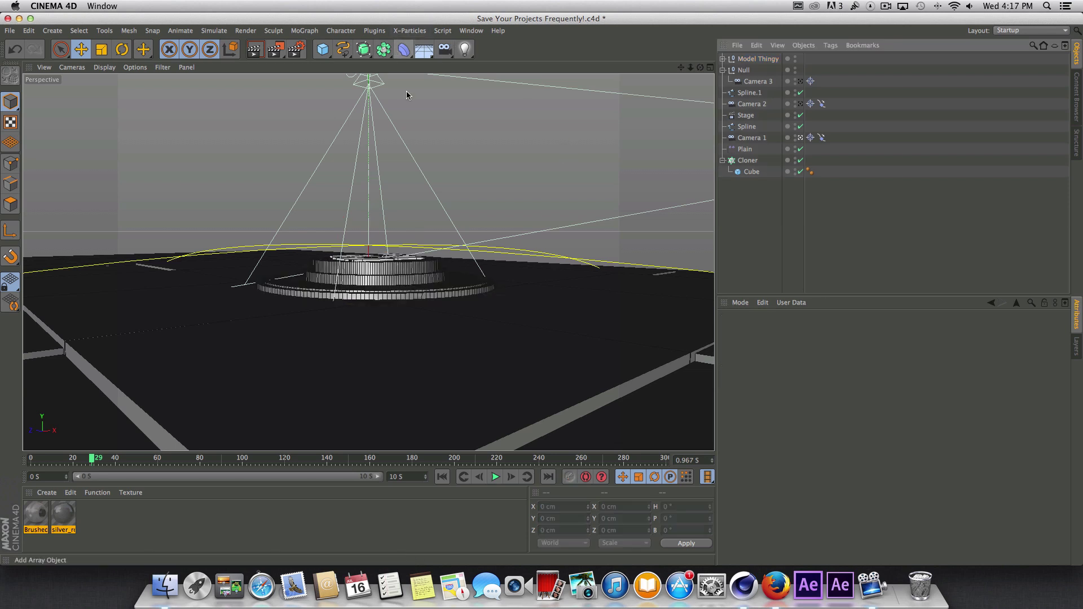
Step: Add the Ambient Occlusion effect in Render Settings
click(297, 51)
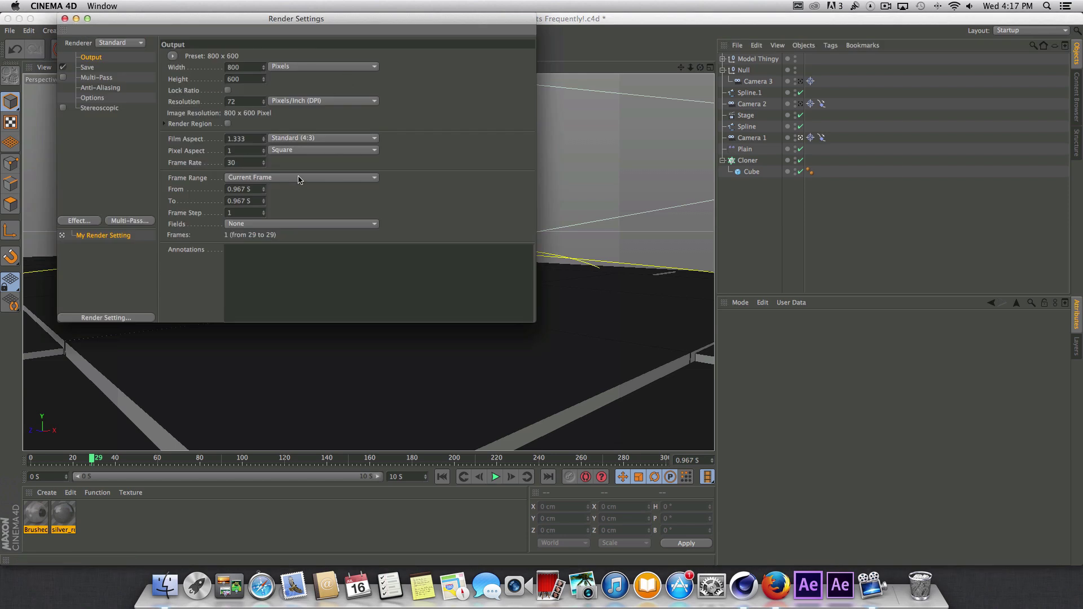
drag(290, 22, 380, 76)
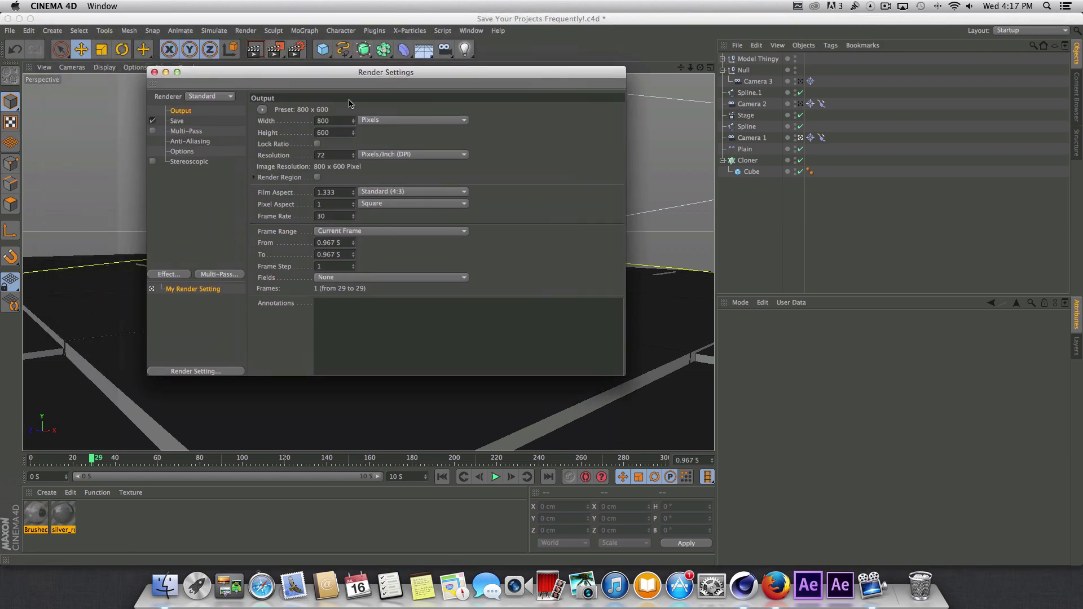
click(185, 276)
click(231, 274)
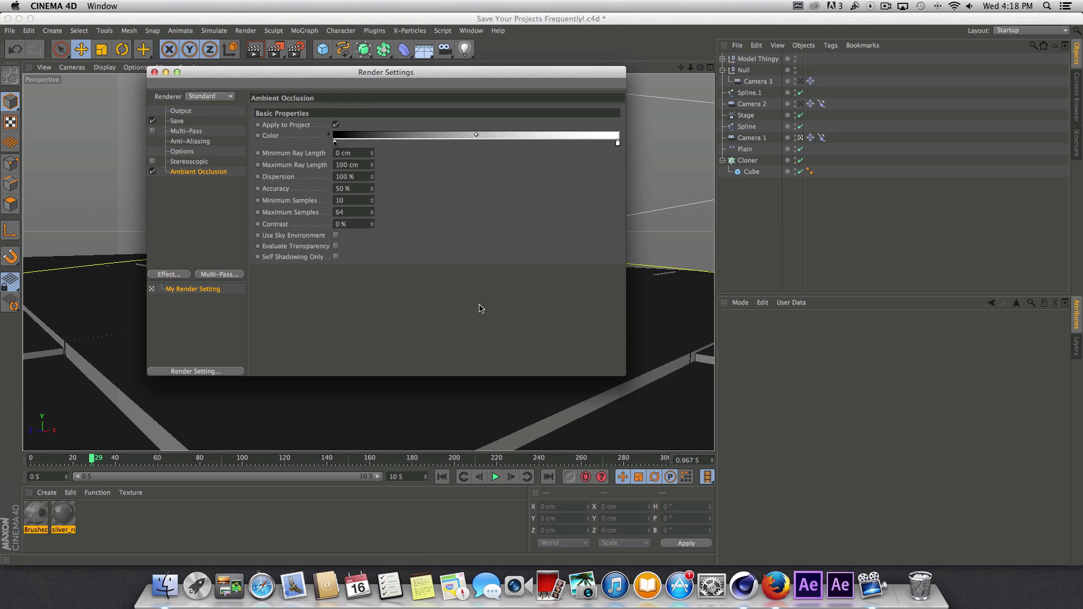
click(154, 72)
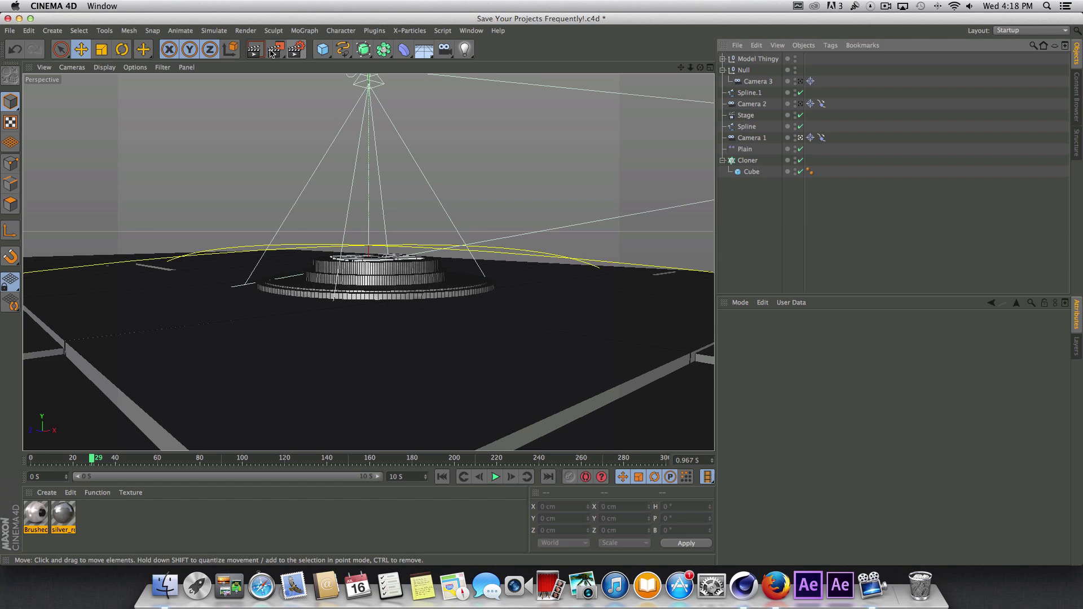
Step: Set the render output size to 1920 x 1080 pixels
click(296, 49)
click(198, 111)
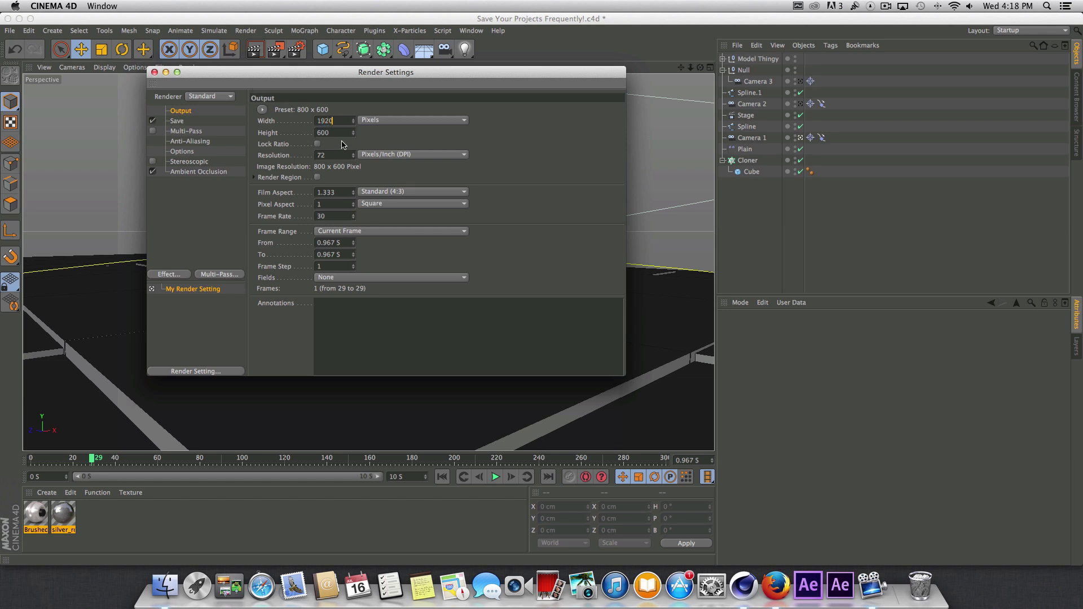
text(1920)
key(Tab)
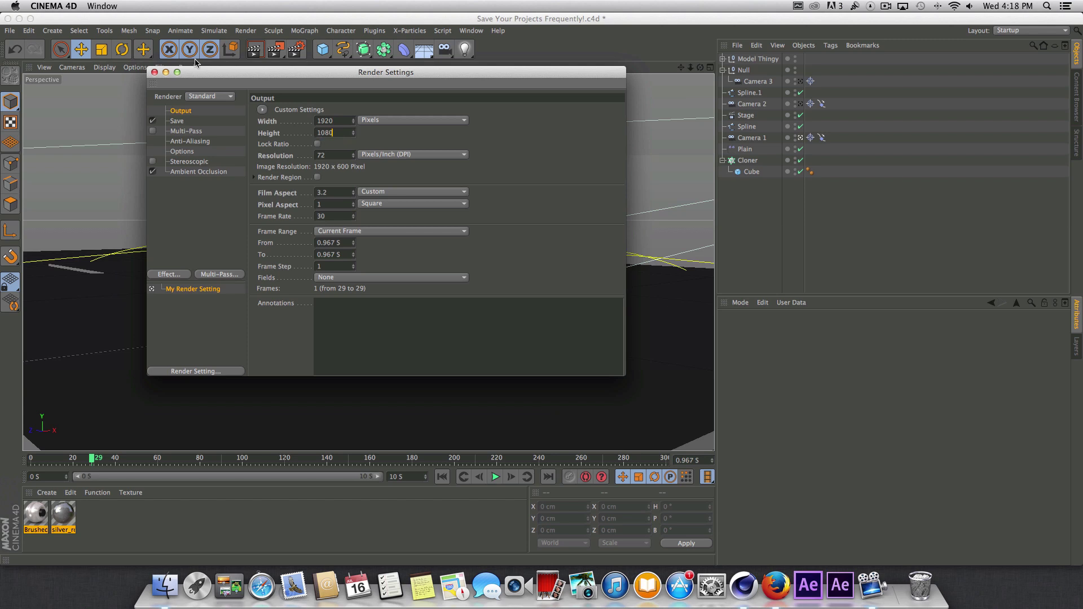
text(1080)
key(Return)
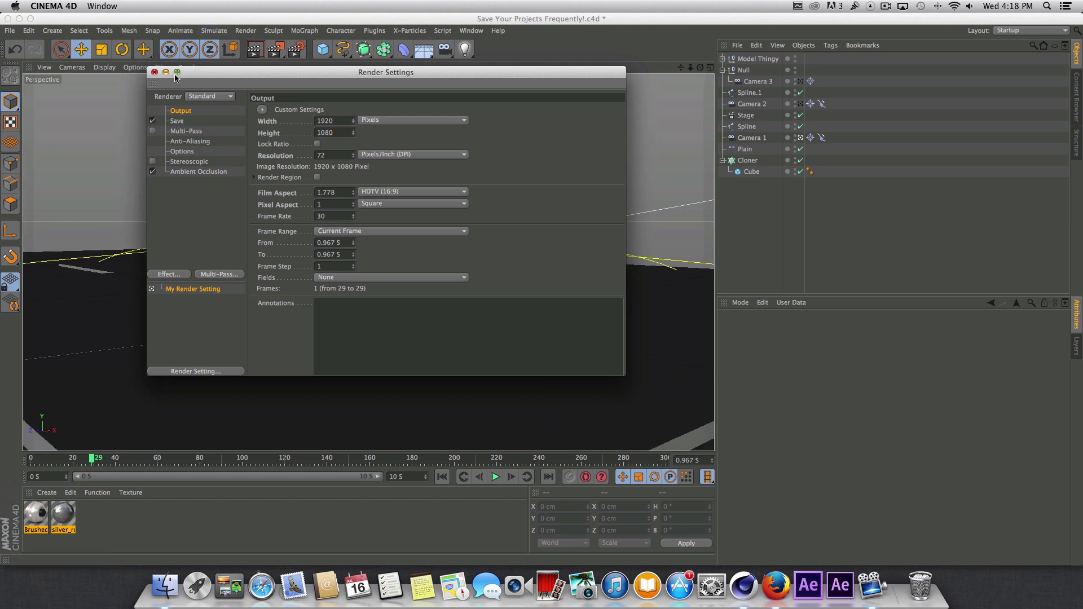
click(154, 72)
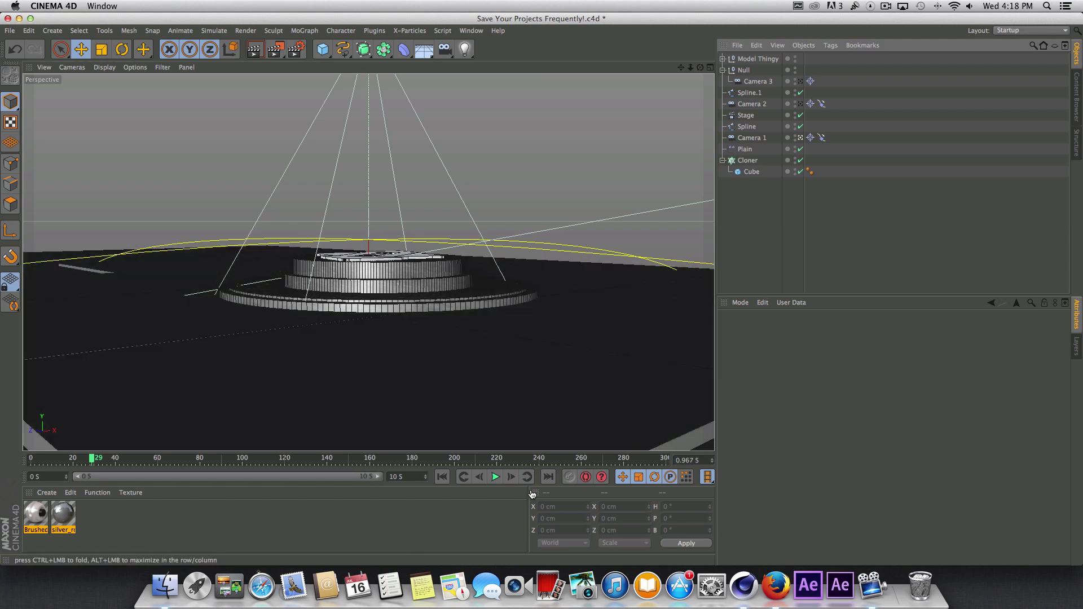
Step: Preview the camera animation, then rewind the timeline to frame 0
click(495, 478)
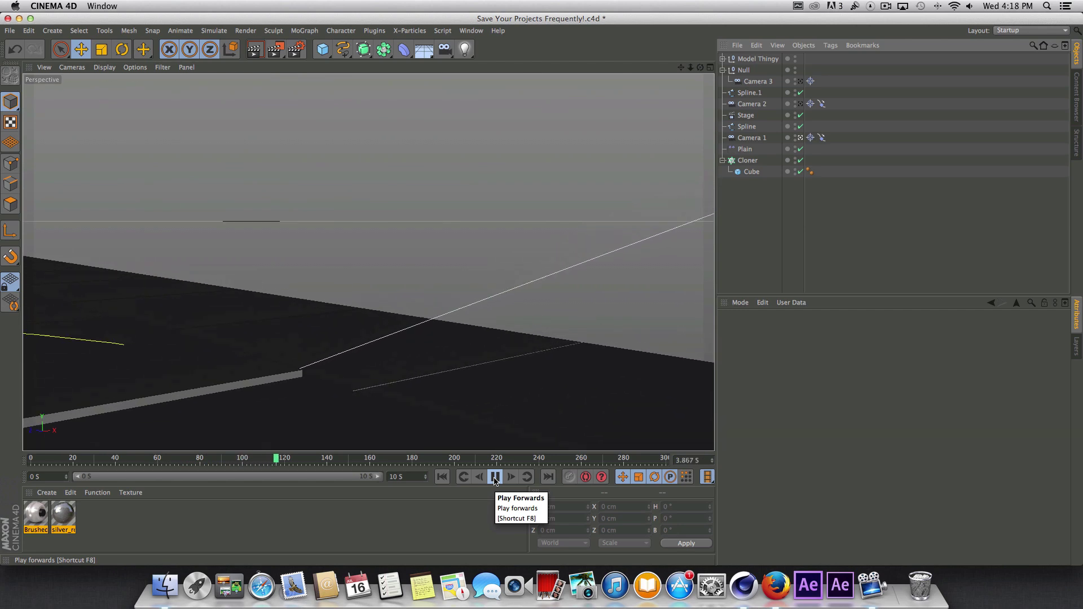
click(495, 477)
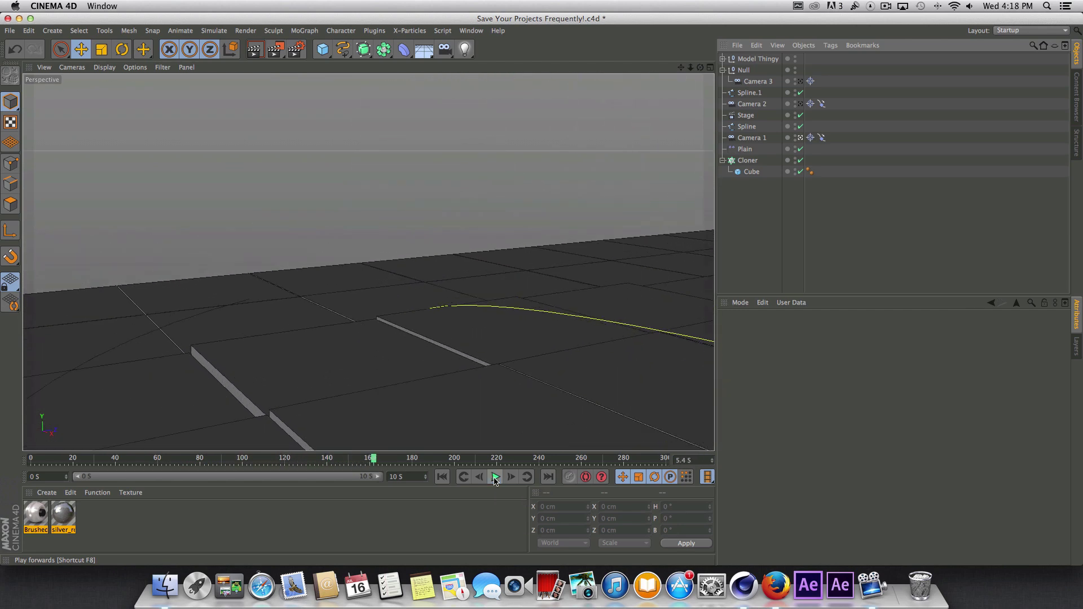
click(460, 477)
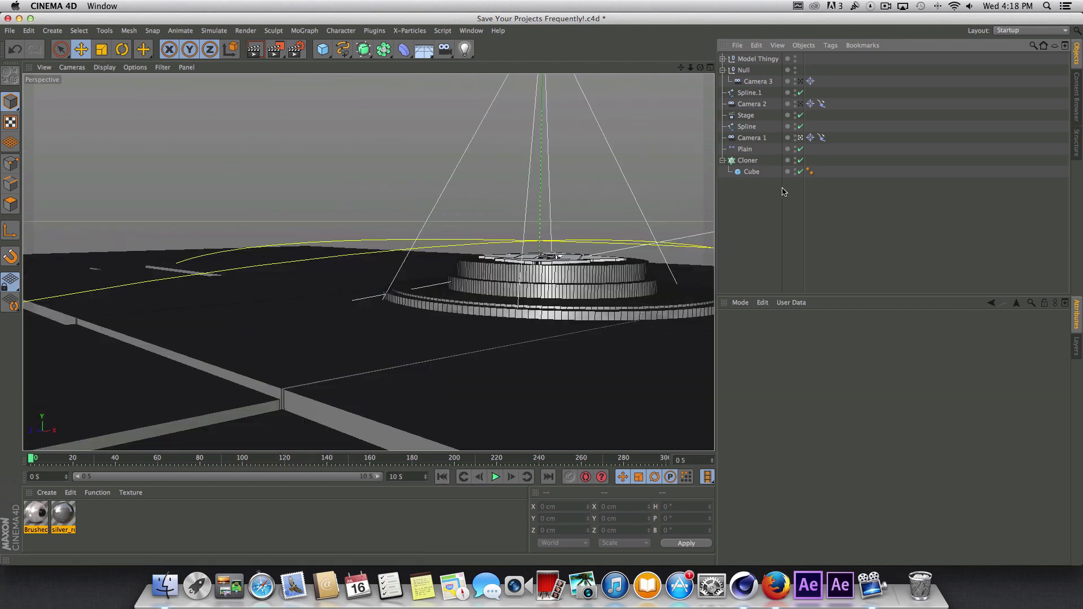
Step: Set Model Thingy as the Target Object in the target tags of Camera 1, Camera 2 and Camera 3
click(812, 139)
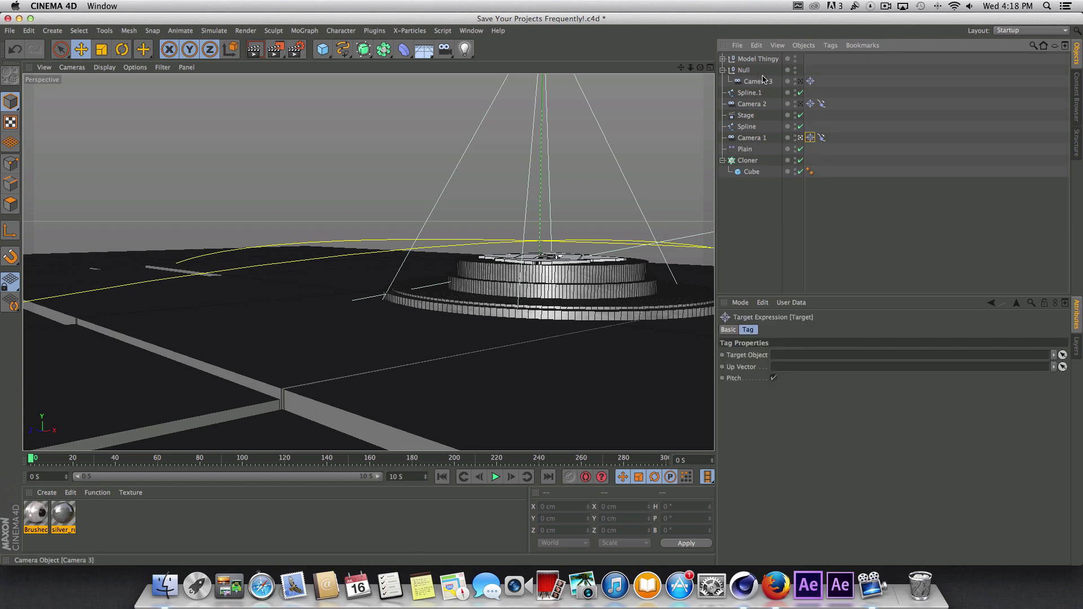
drag(759, 60, 811, 241)
drag(821, 350, 823, 355)
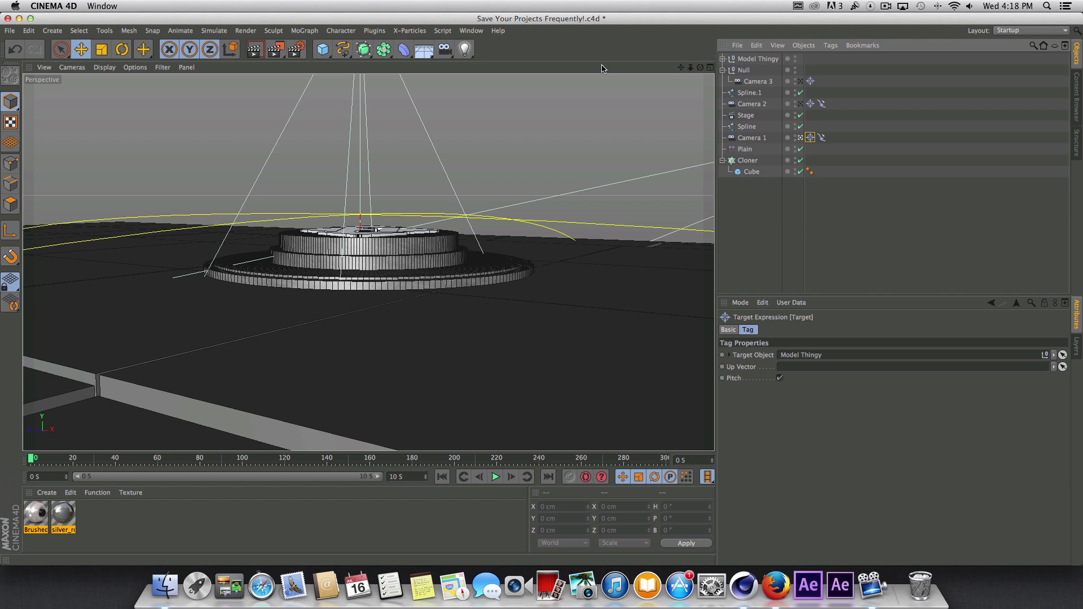
click(810, 105)
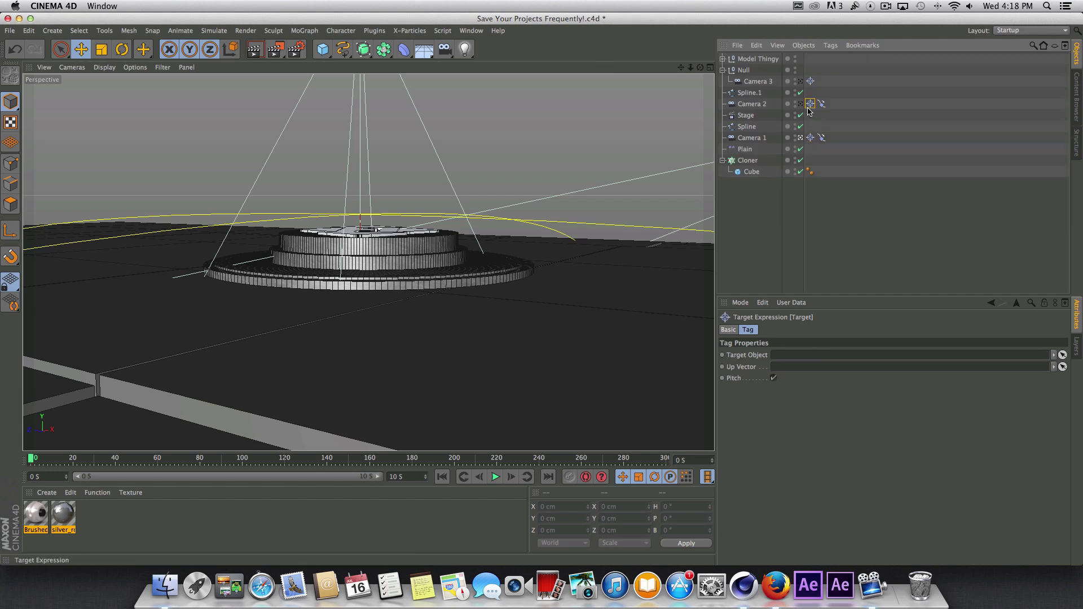
drag(758, 58, 846, 195)
drag(846, 319, 849, 355)
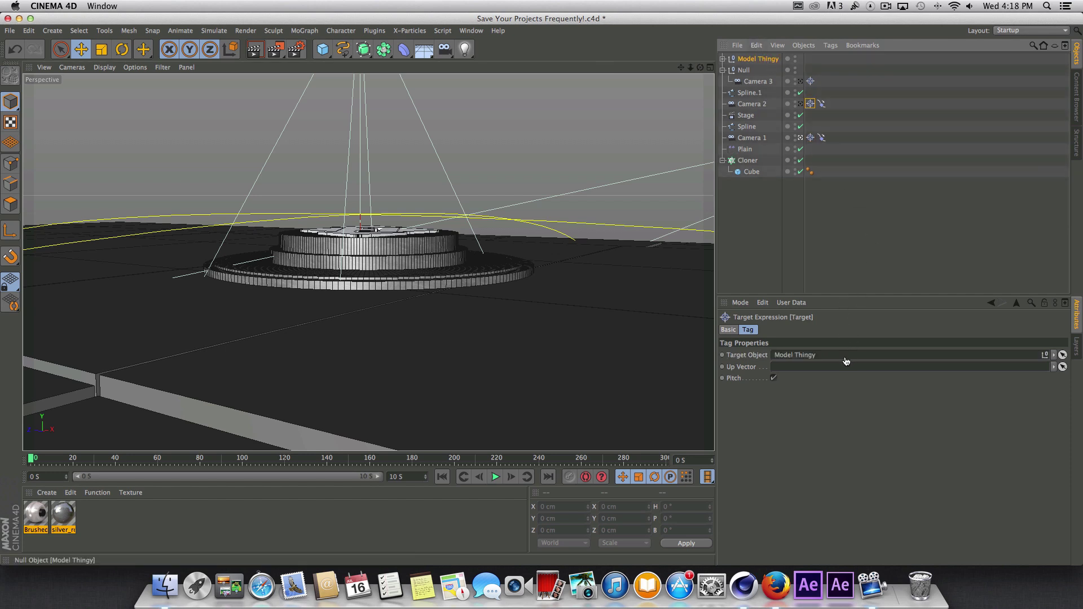
click(810, 81)
drag(770, 64, 818, 355)
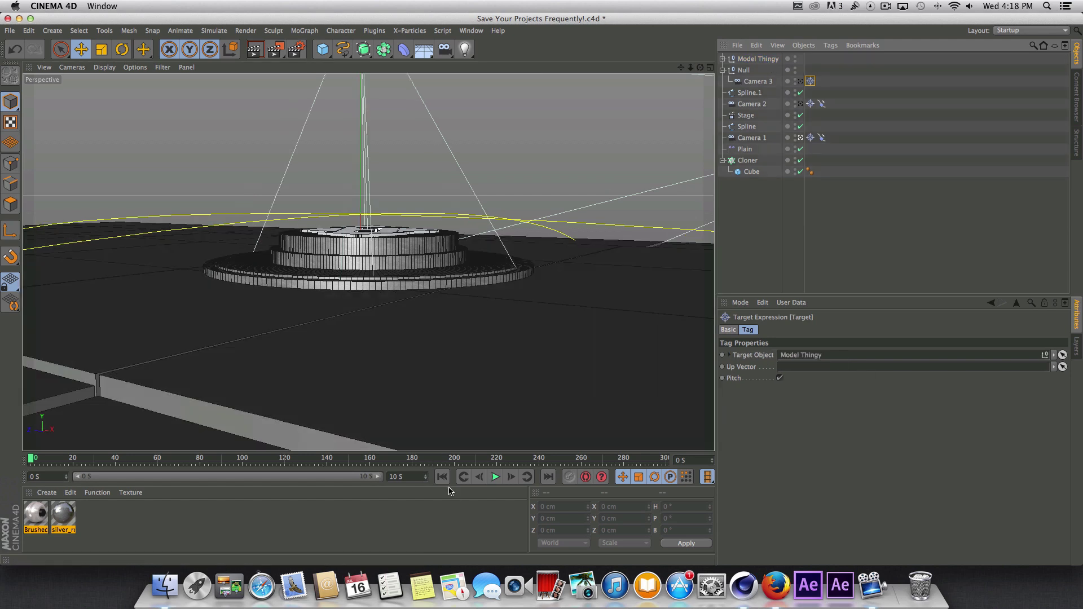
Step: Play the camera animation and stop it at frame 285
click(495, 477)
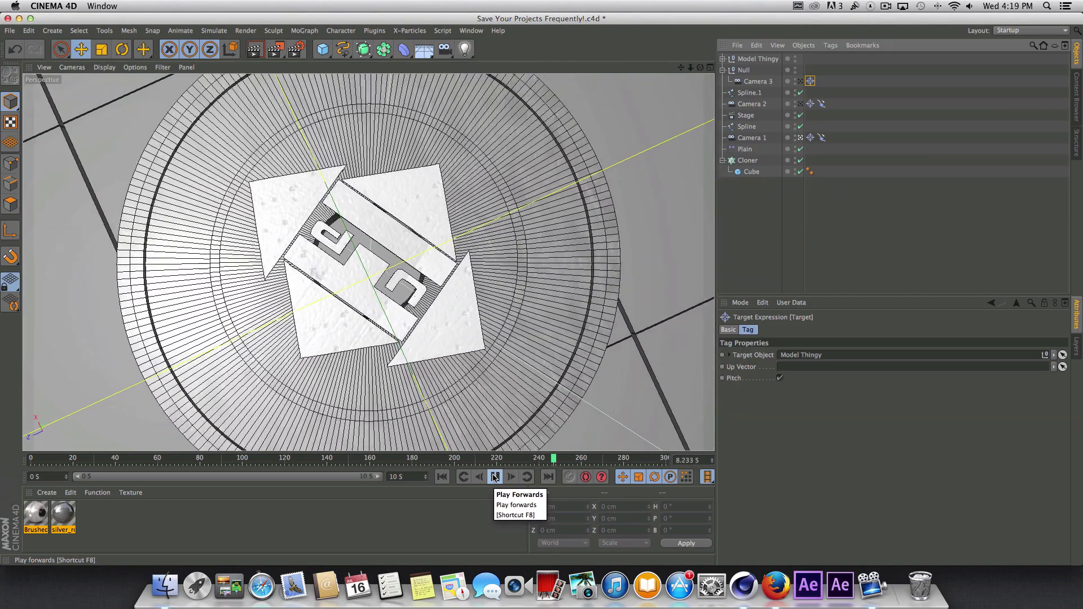
click(495, 477)
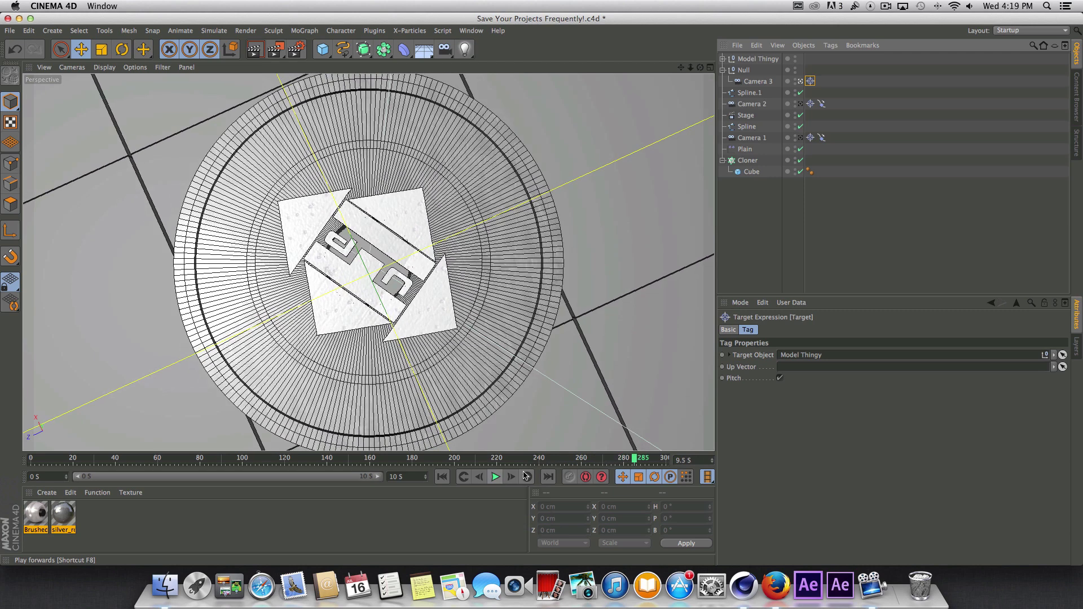
Step: Rotate Model Thingy to a heading of H -150°
click(755, 59)
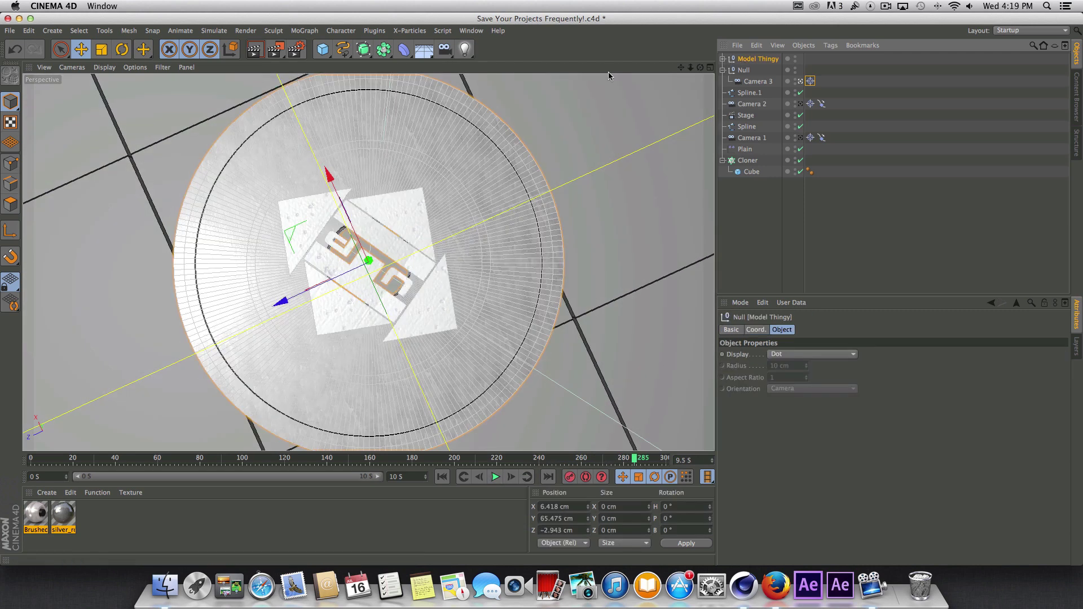
key(r)
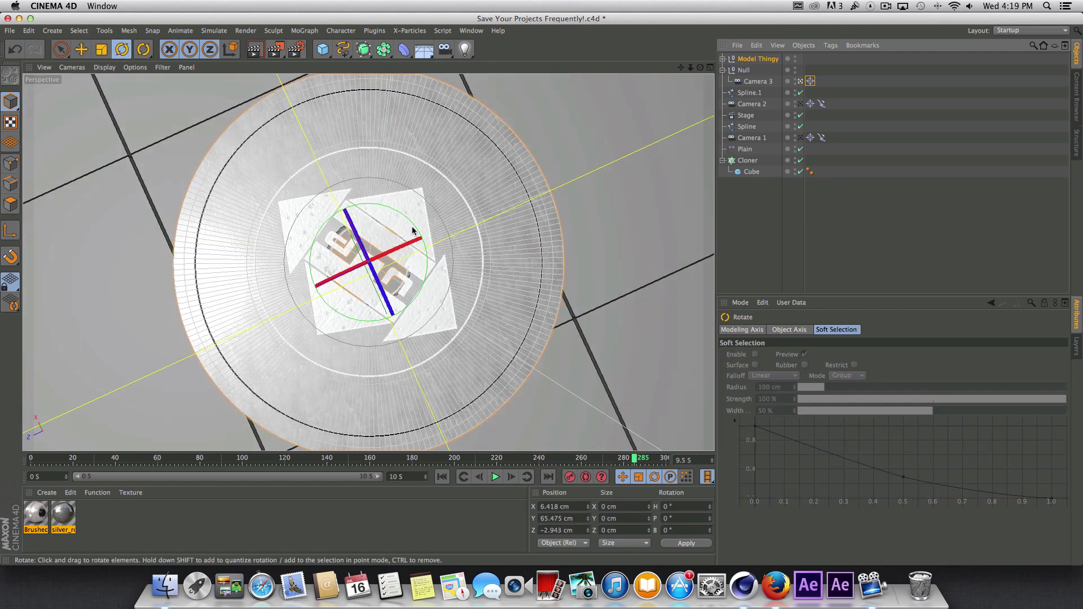
drag(413, 230, 367, 306)
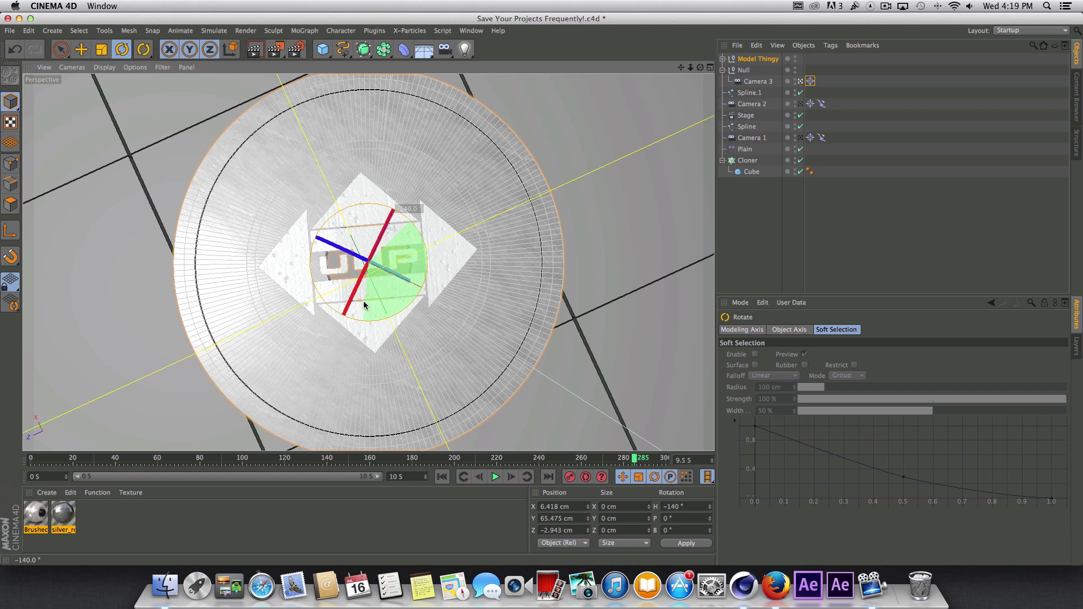
drag(364, 304, 361, 305)
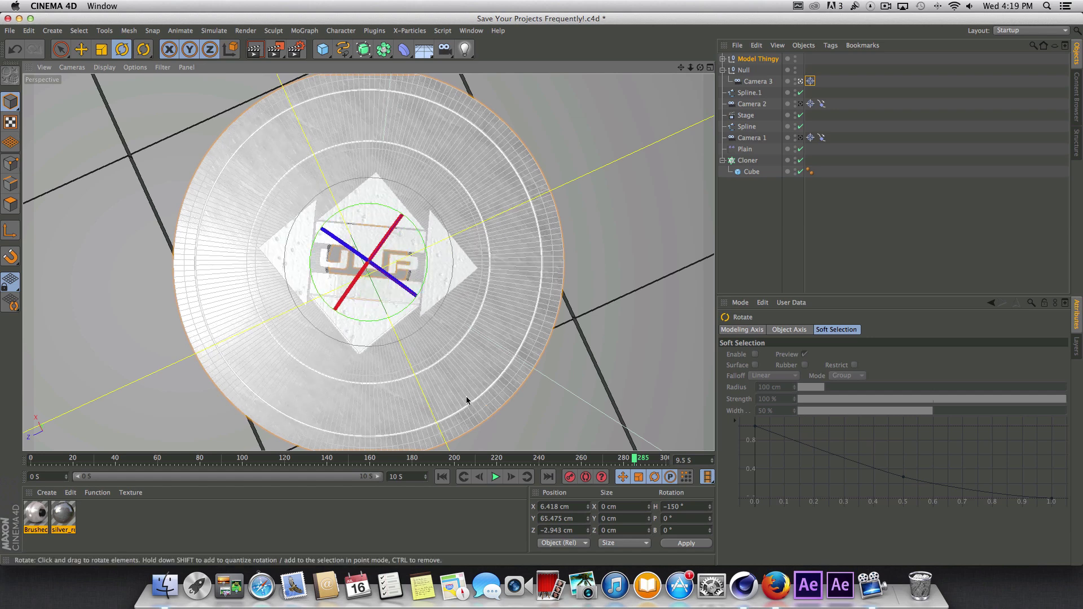
click(442, 476)
click(495, 477)
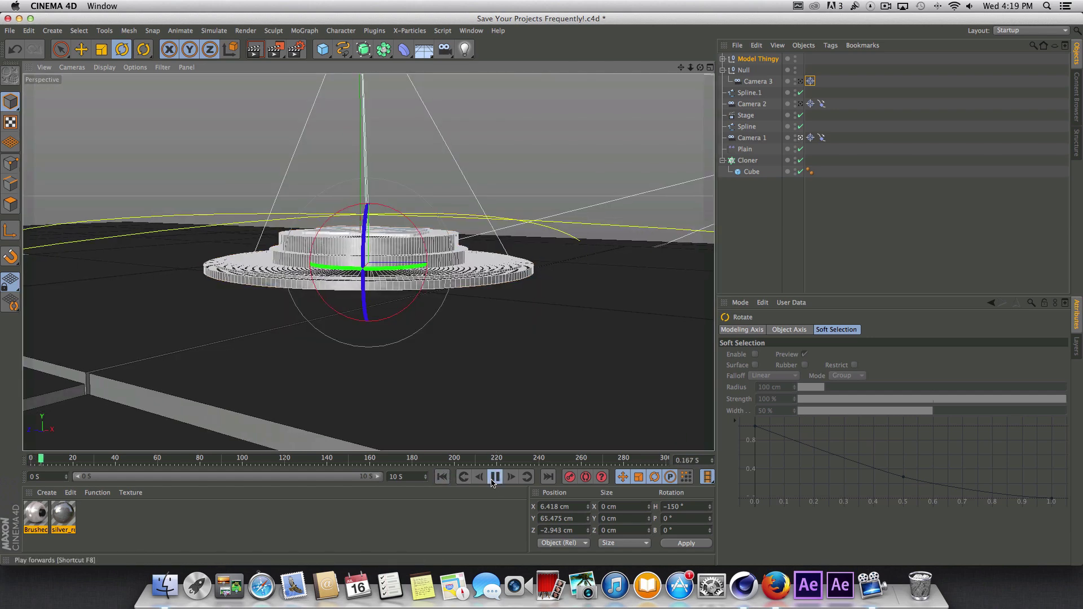
click(763, 259)
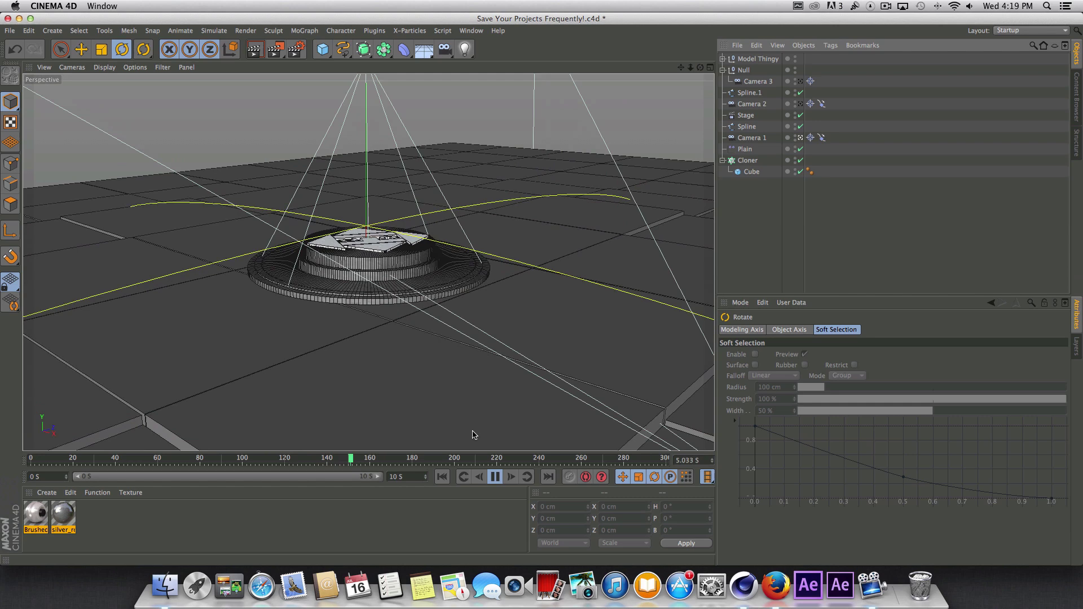
click(495, 476)
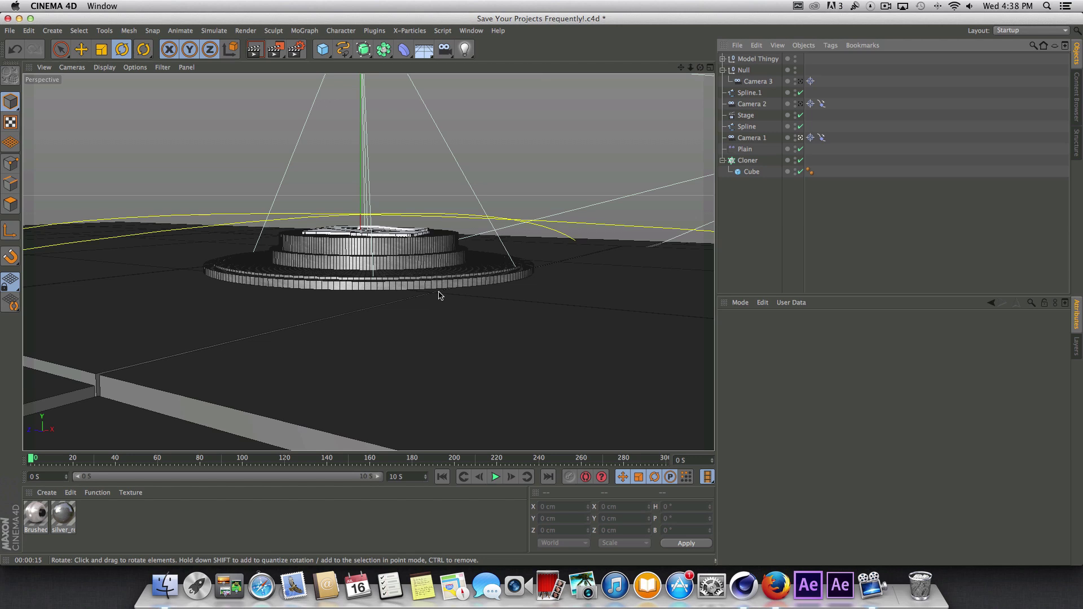
click(472, 31)
Step: Load plastic_01 from Video_Copilot > Pro_Shaders > Plastic in the Content Browser, then close the browser
click(485, 103)
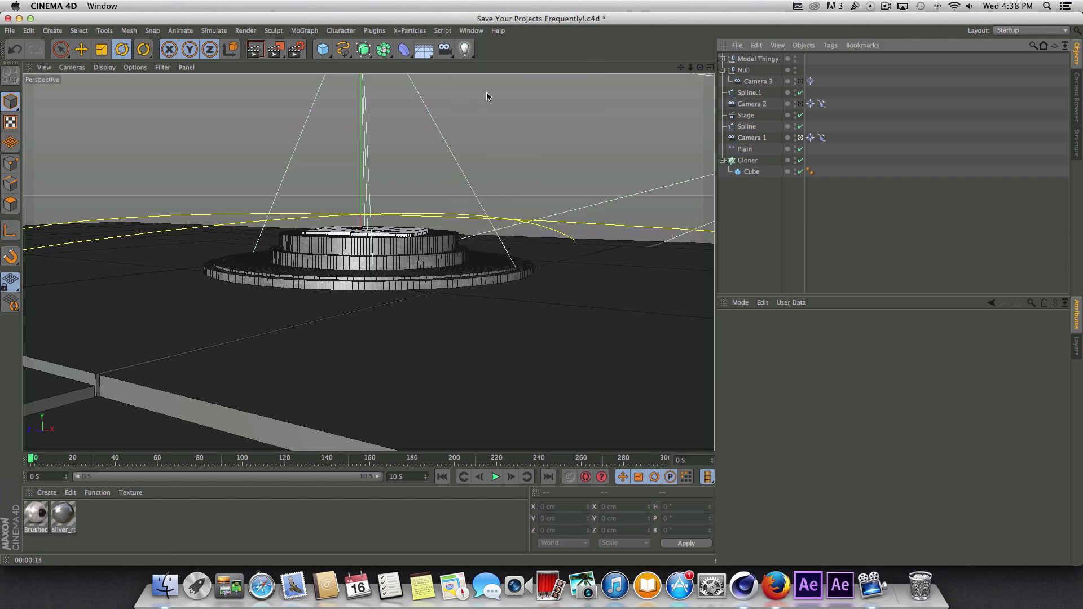
click(273, 181)
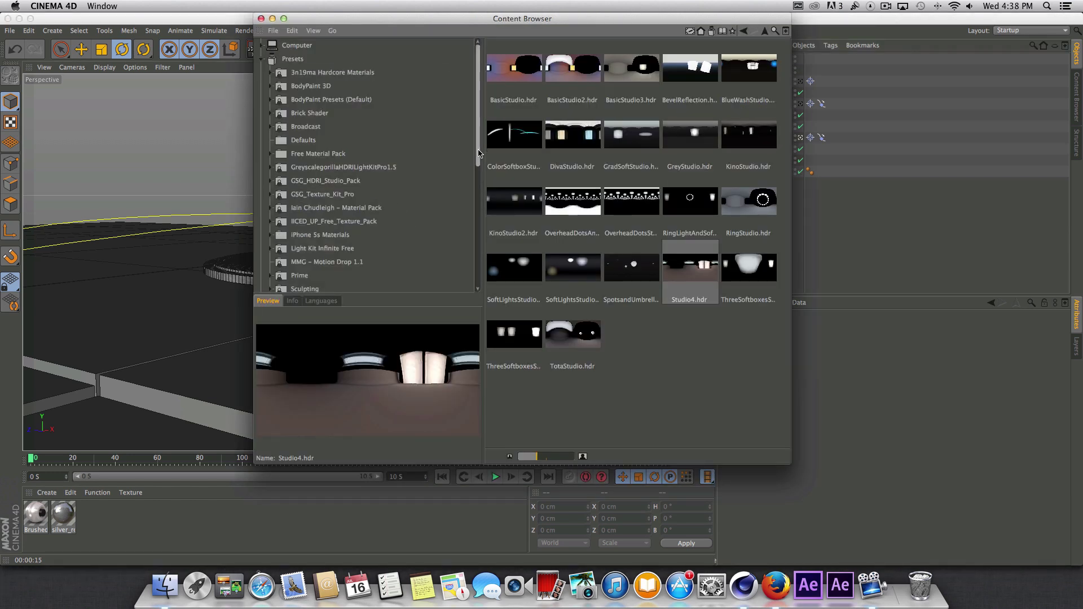
scroll(479, 153, down, 10)
click(316, 204)
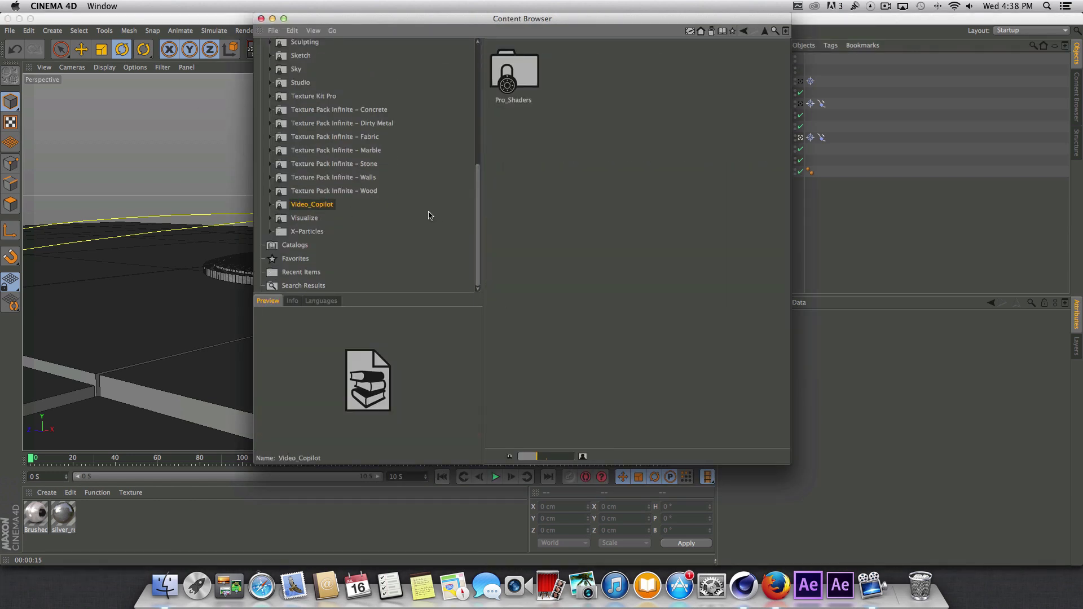
double_click(500, 77)
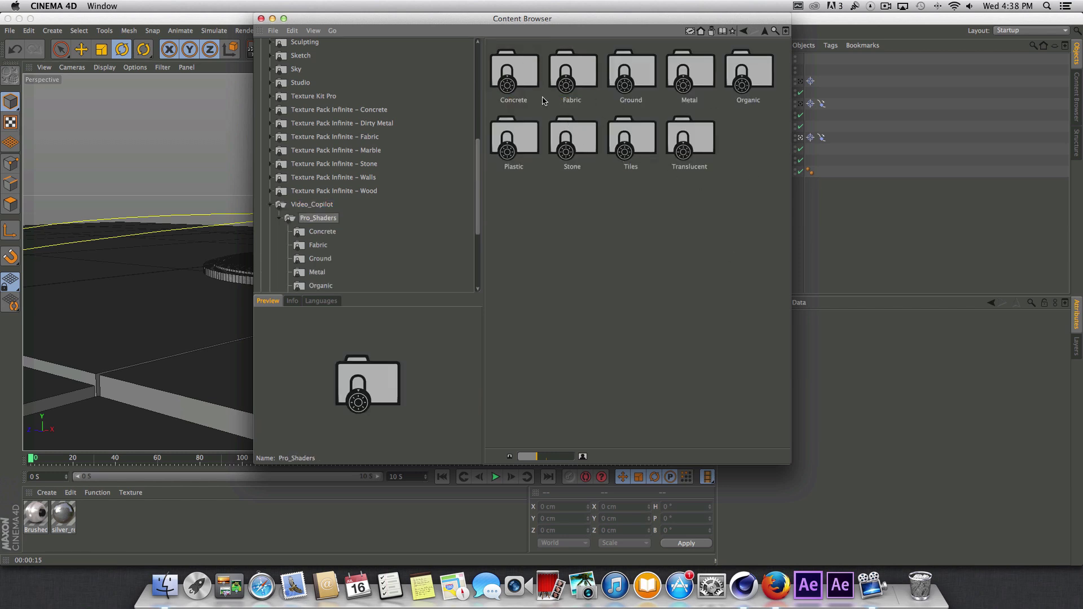
drag(517, 24, 637, 129)
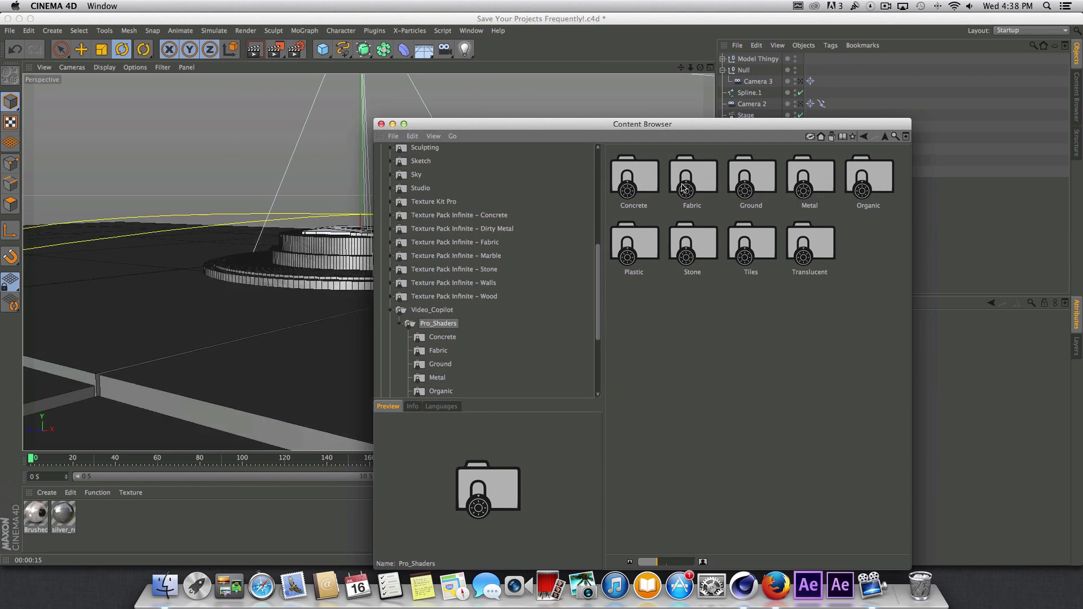
double_click(632, 245)
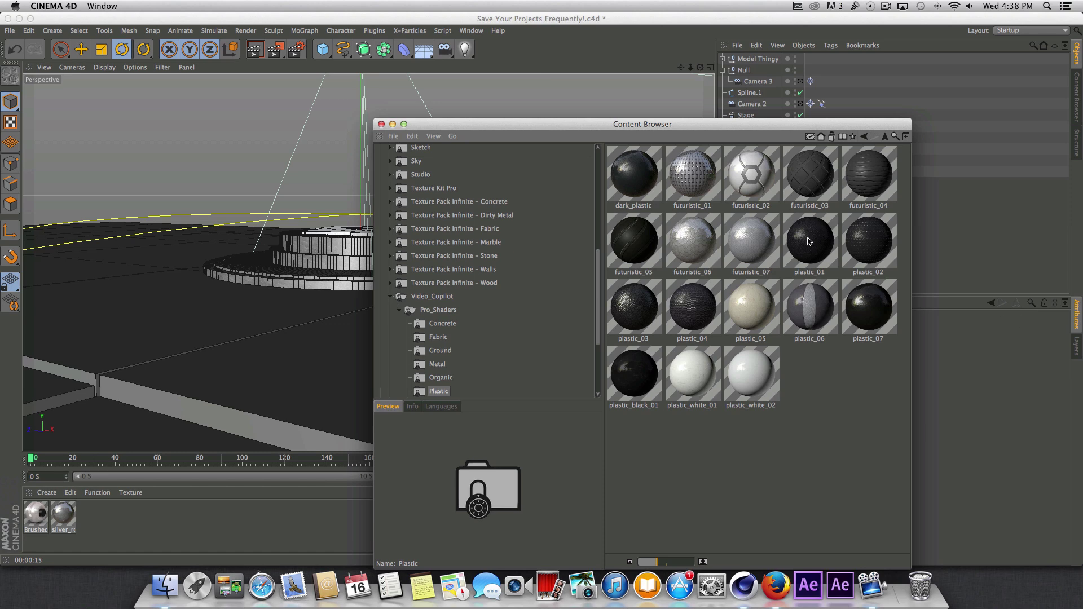
double_click(797, 254)
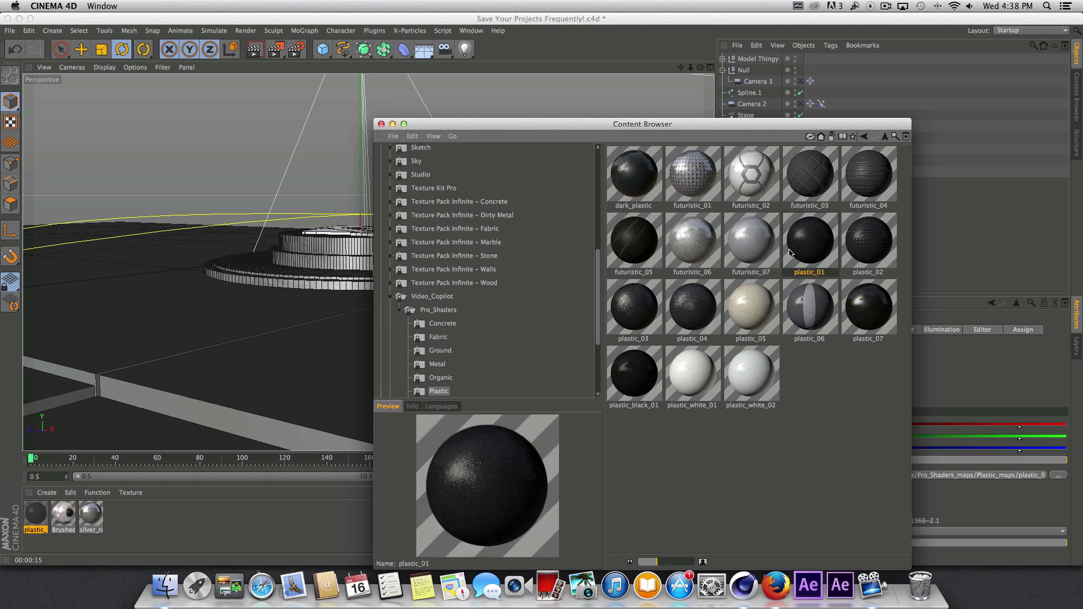
click(381, 124)
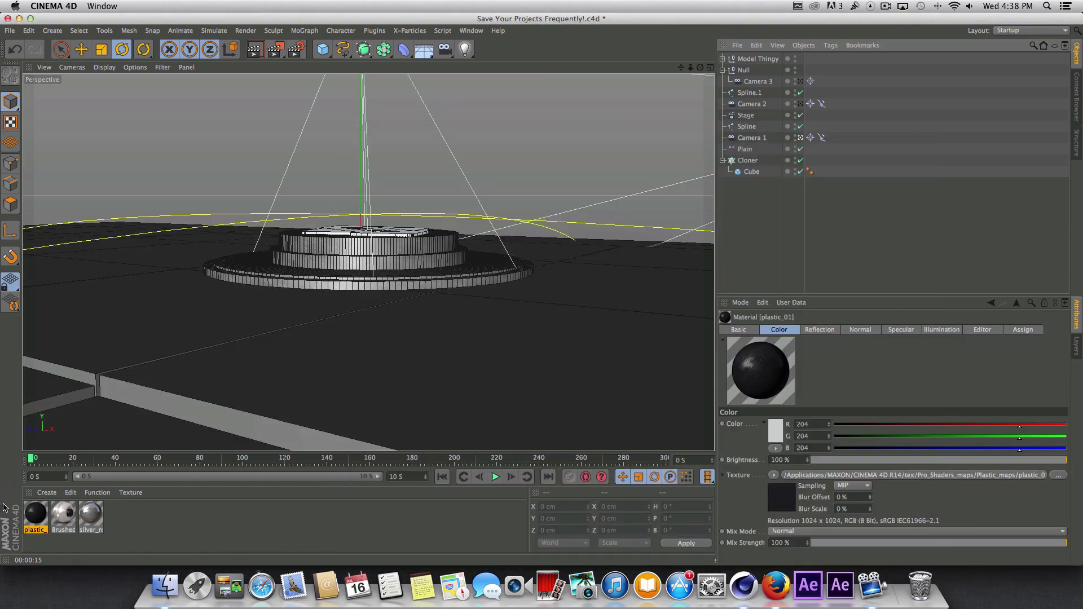
Step: Apply plastic_01 to the Cloner floor with Cubic projection and Tiles U and V of 4
drag(31, 525, 275, 378)
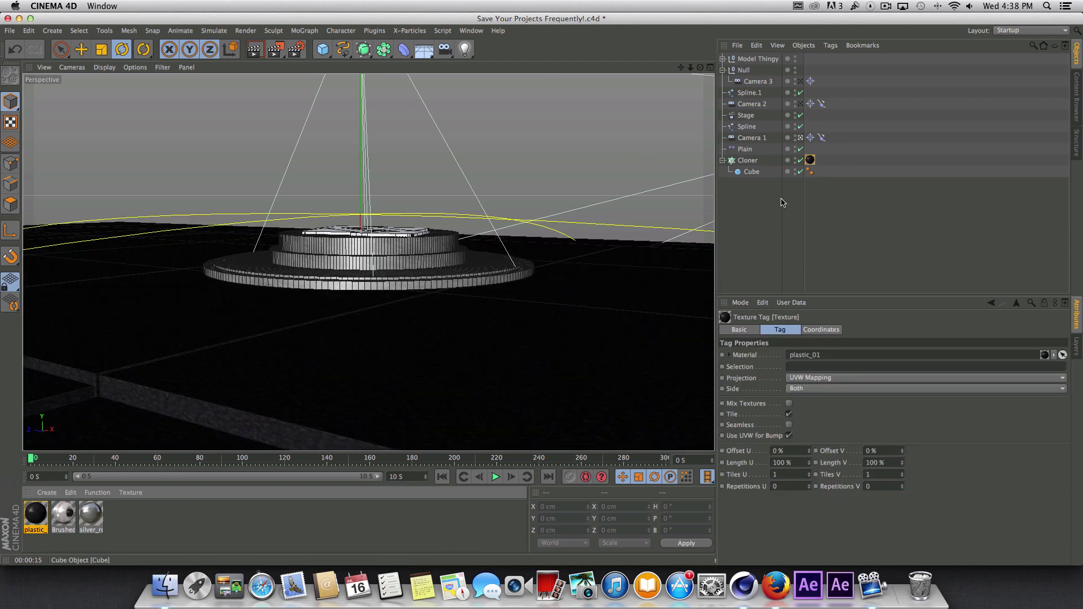
click(827, 379)
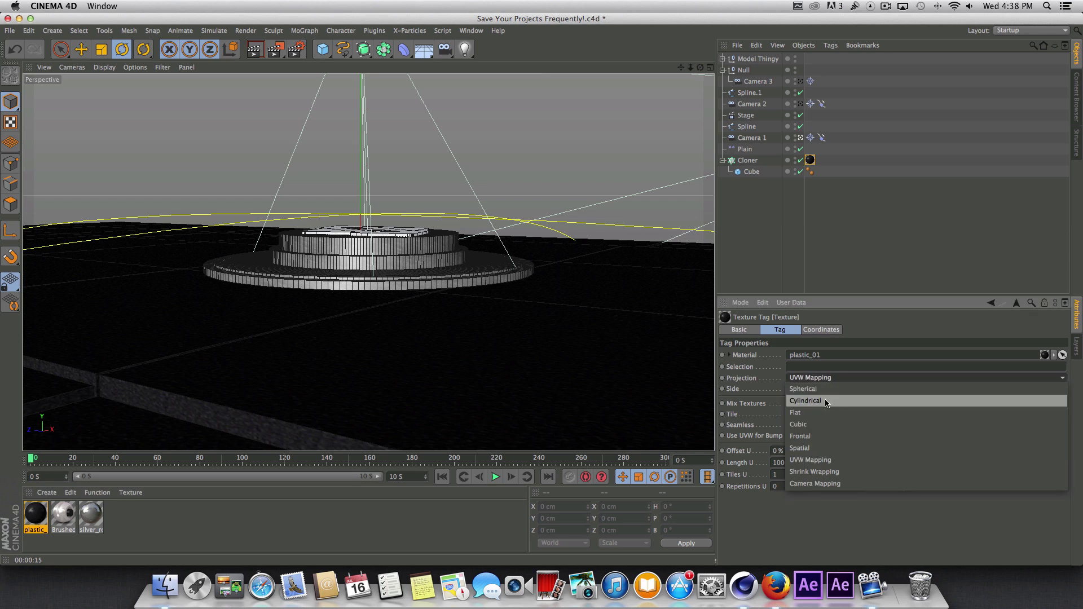
click(828, 425)
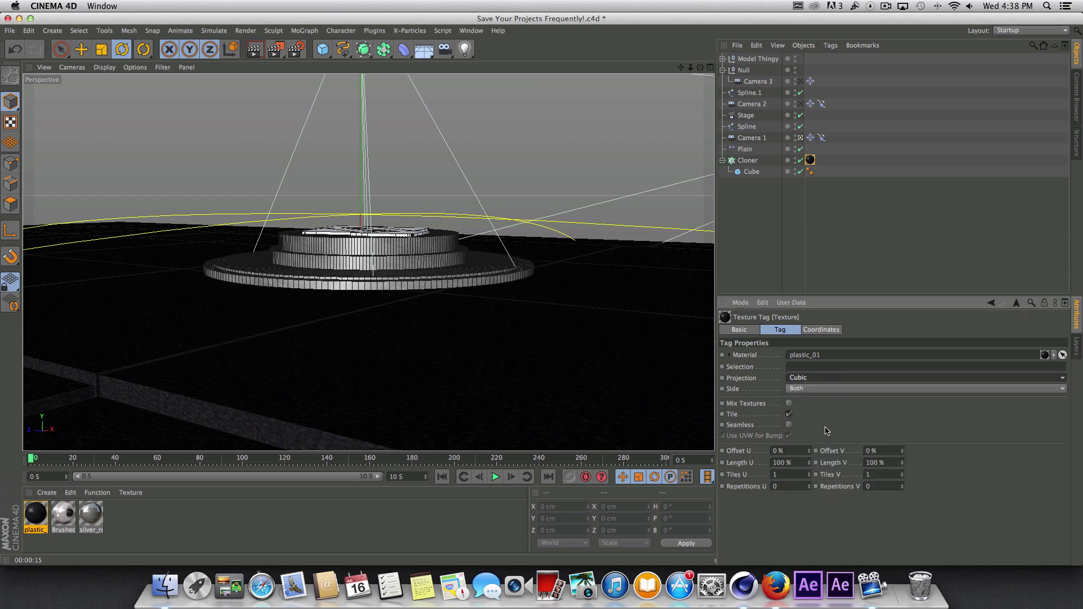
click(790, 474)
text(4)
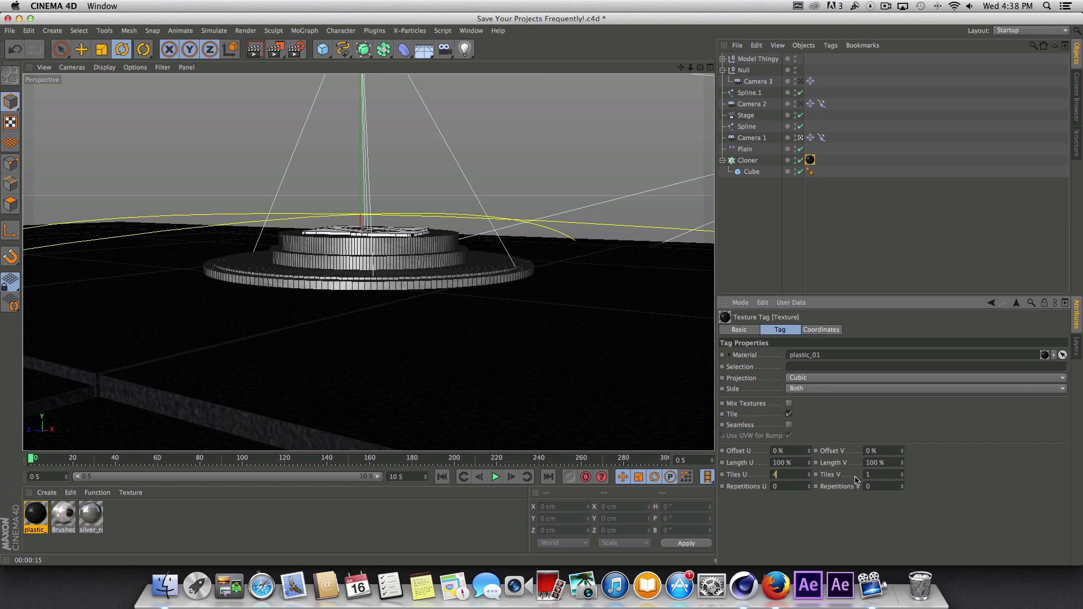
key(Tab)
text(4)
key(Tab)
Step: Add the HDR Studio Rig from the GSG_HDRI_Studio_Pack in the Content Browser
click(471, 30)
click(510, 92)
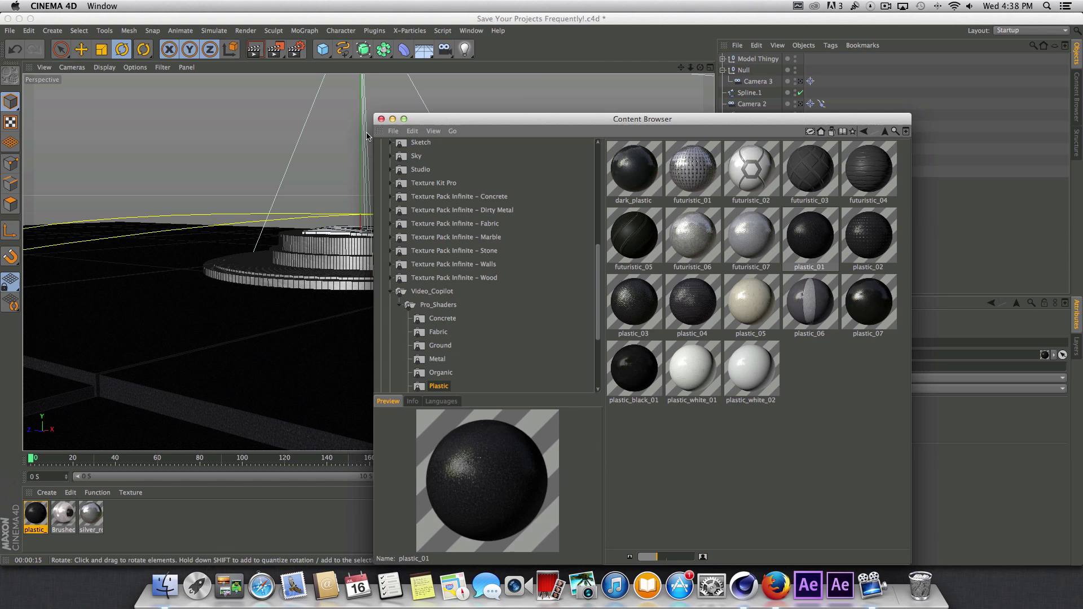
click(390, 291)
drag(596, 320, 579, 205)
click(446, 269)
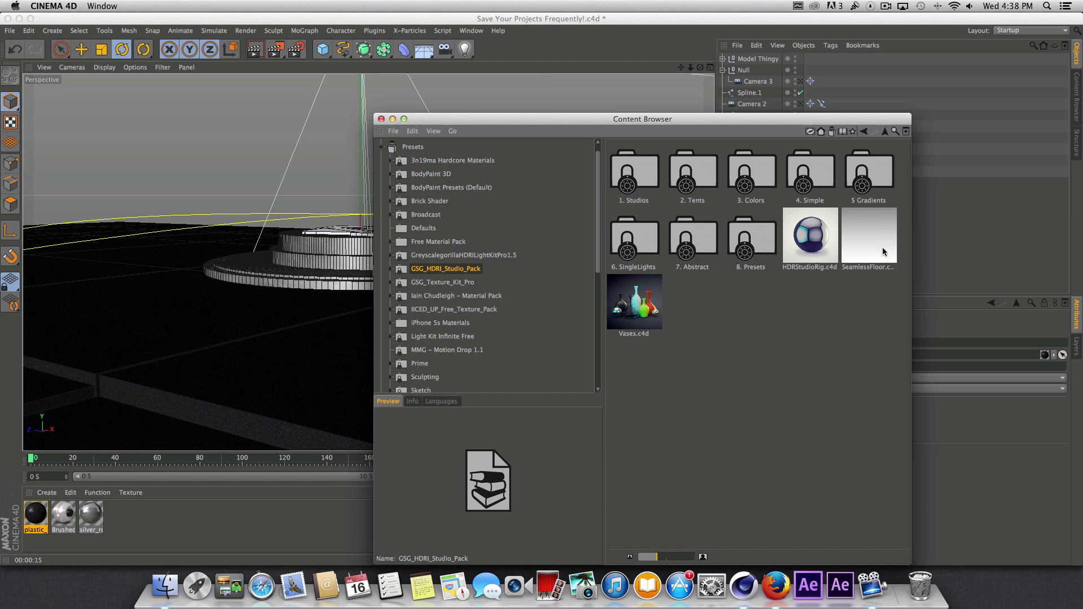
double_click(808, 234)
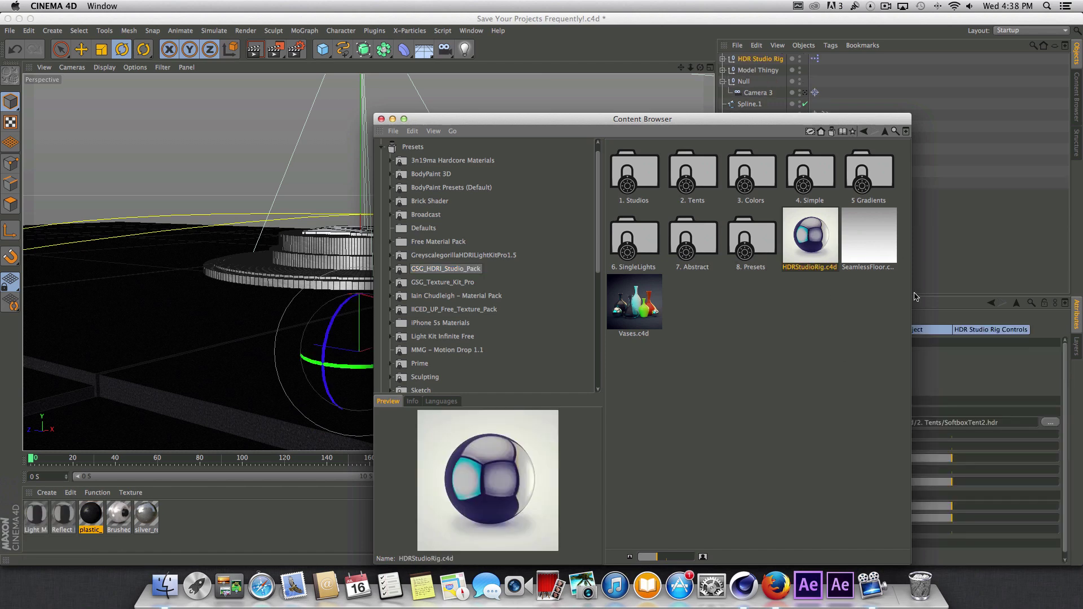
Step: Assign Studio4.hdr from 1. Studios as the rig's HDR file, then close the Content Browser
double_click(653, 184)
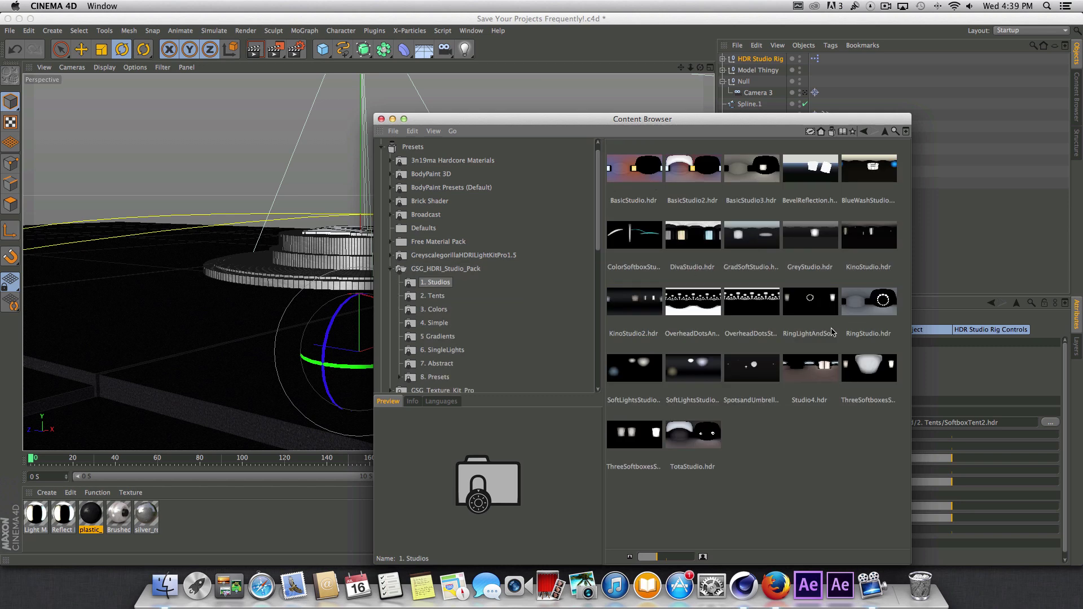
drag(786, 122, 660, 82)
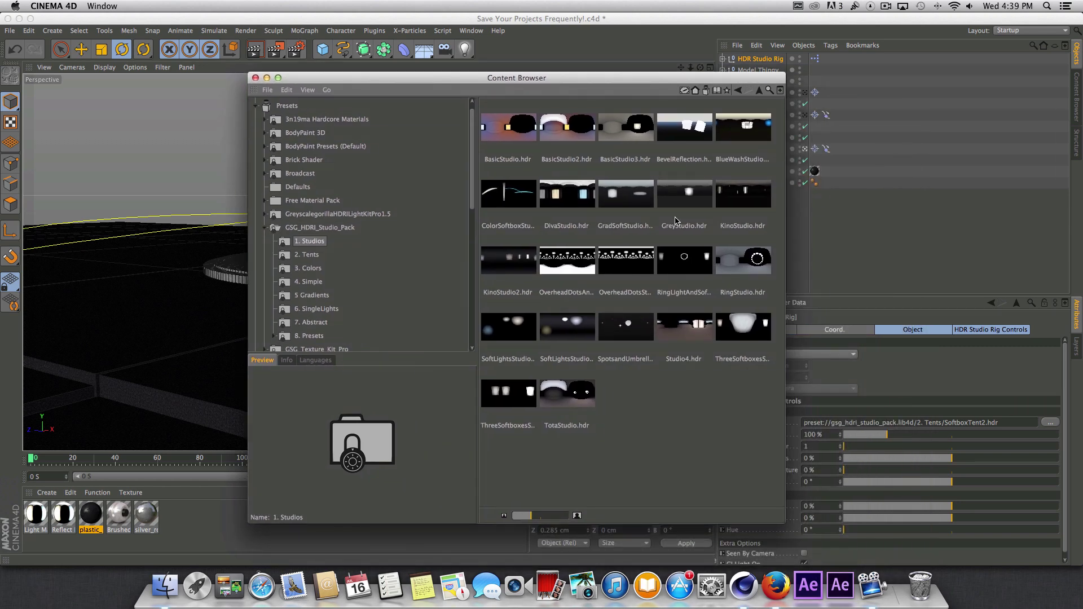
click(526, 384)
click(668, 336)
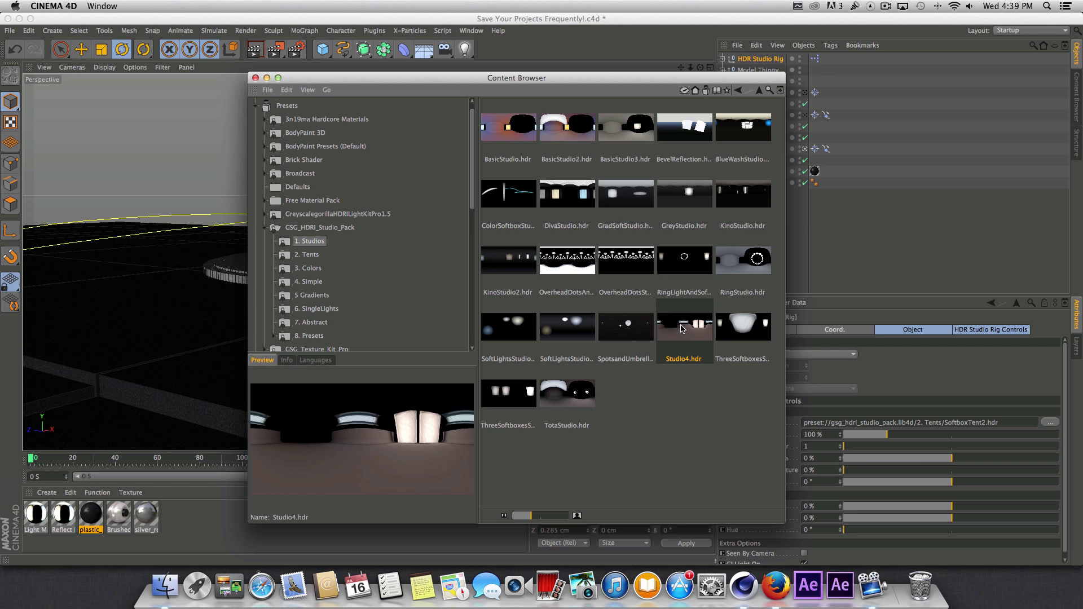
drag(682, 326, 863, 426)
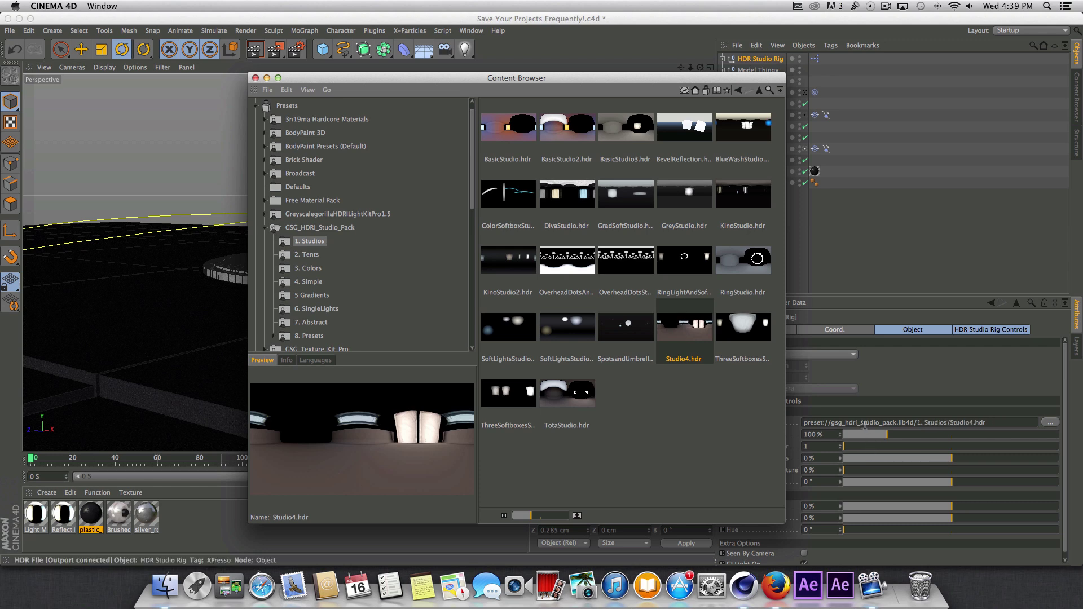
click(255, 78)
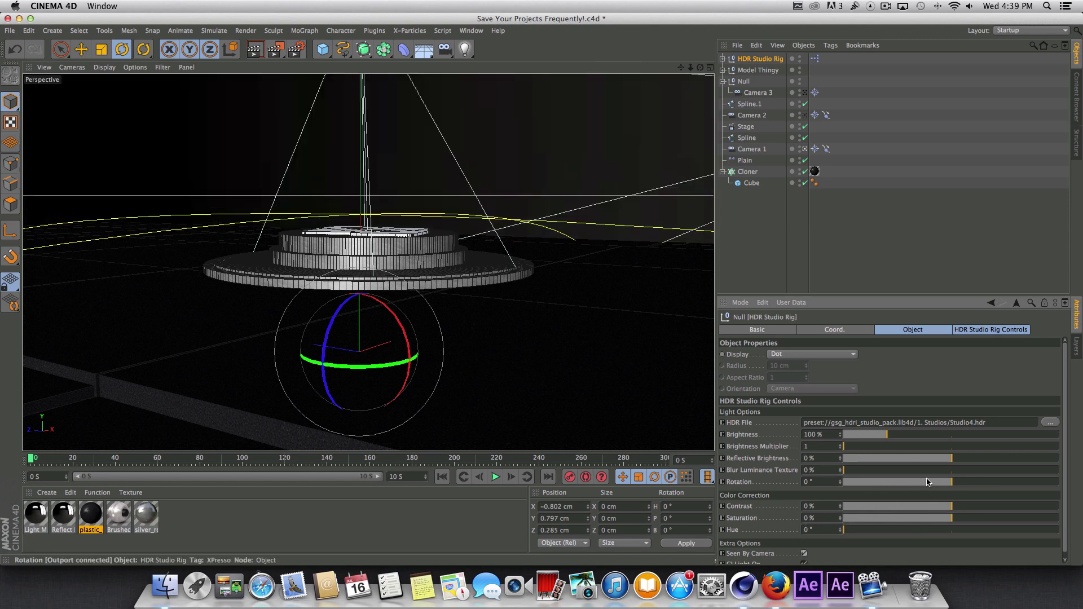
Step: Set the HDR rig's Rotation to 203°, Contrast and Saturation to 3%, and Brightness to 106%
drag(951, 483, 1014, 485)
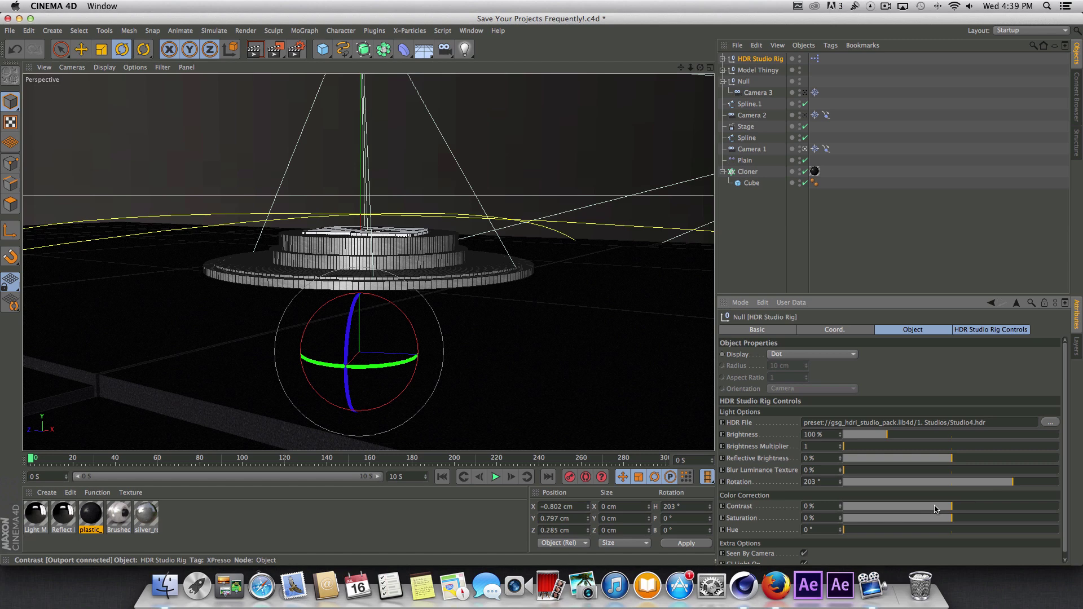
drag(952, 510, 956, 511)
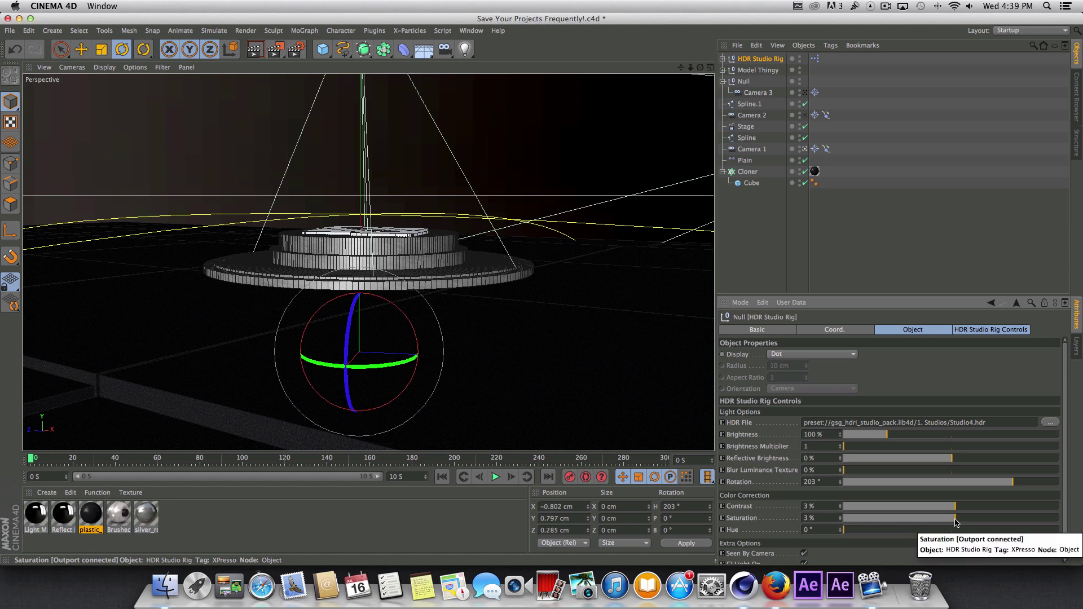
drag(887, 439, 892, 440)
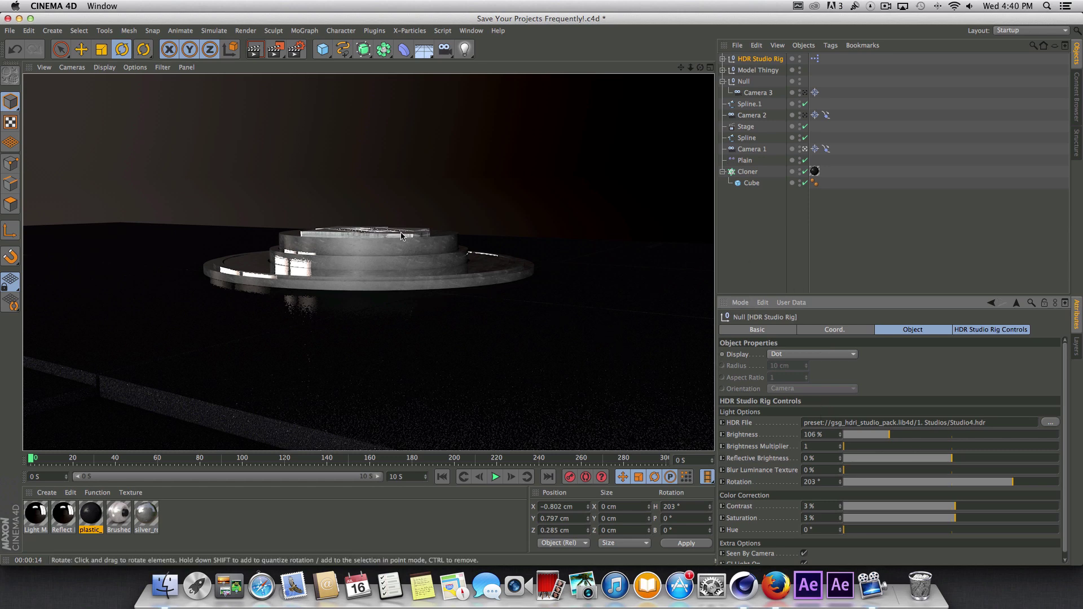
Step: Turn off Seen By Camera for the HDR environment and render a viewport preview of the stage
click(495, 478)
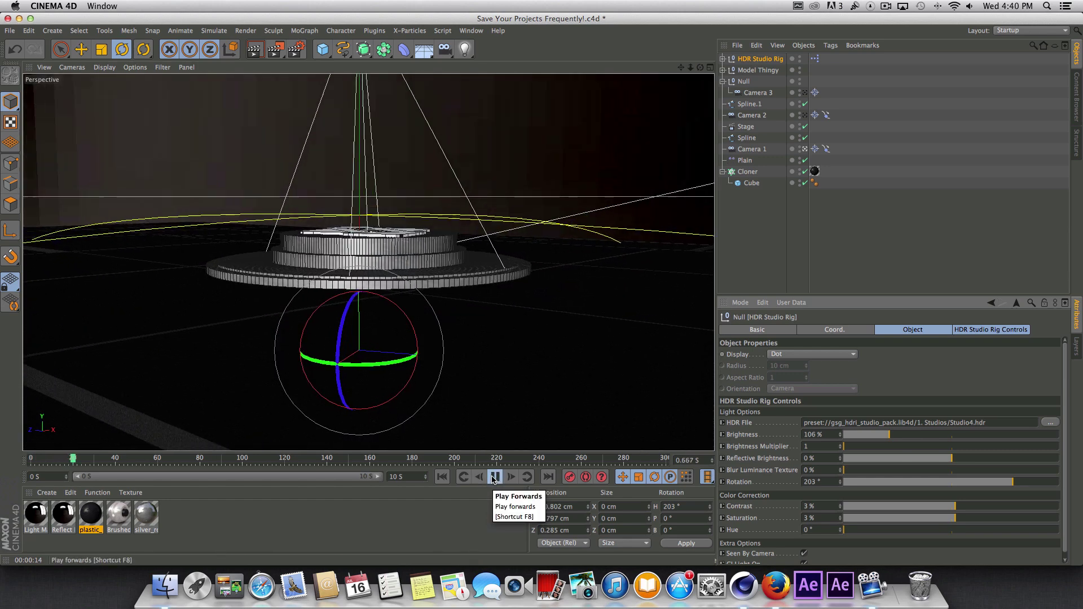
click(495, 477)
click(829, 555)
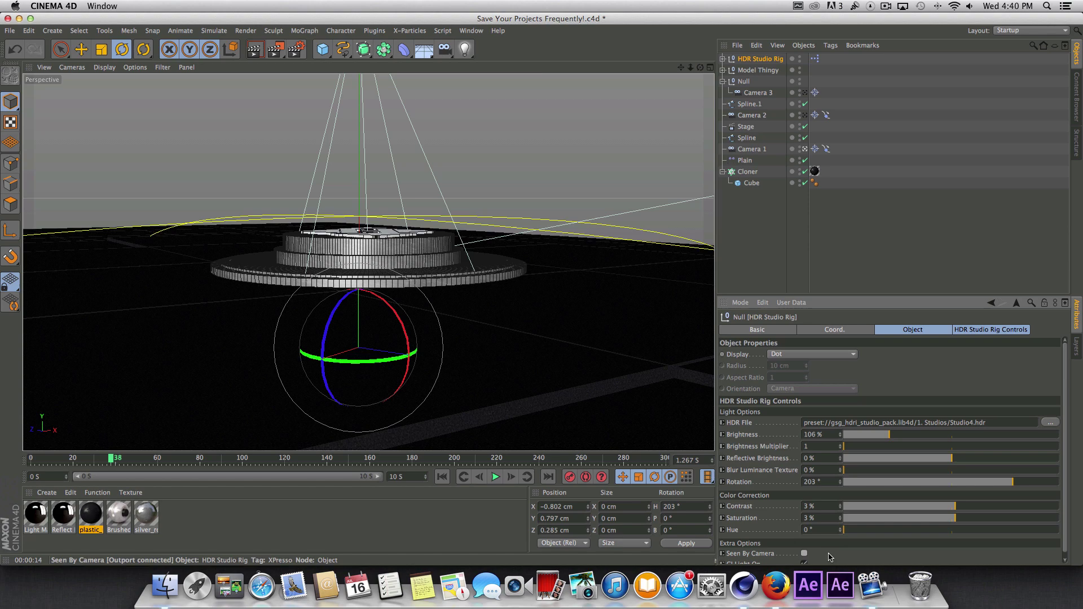
click(495, 478)
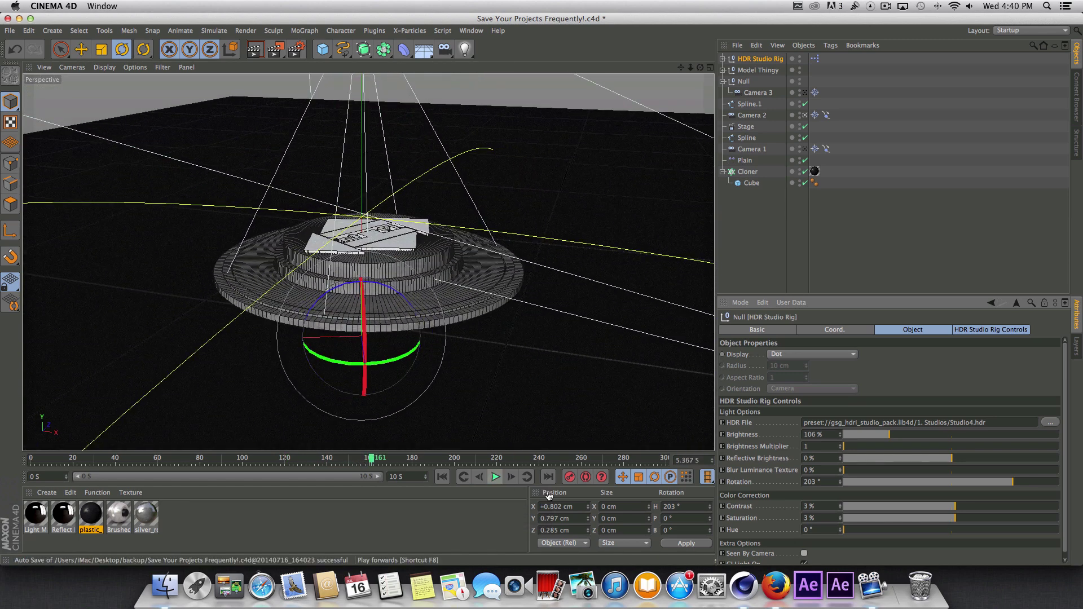
click(254, 49)
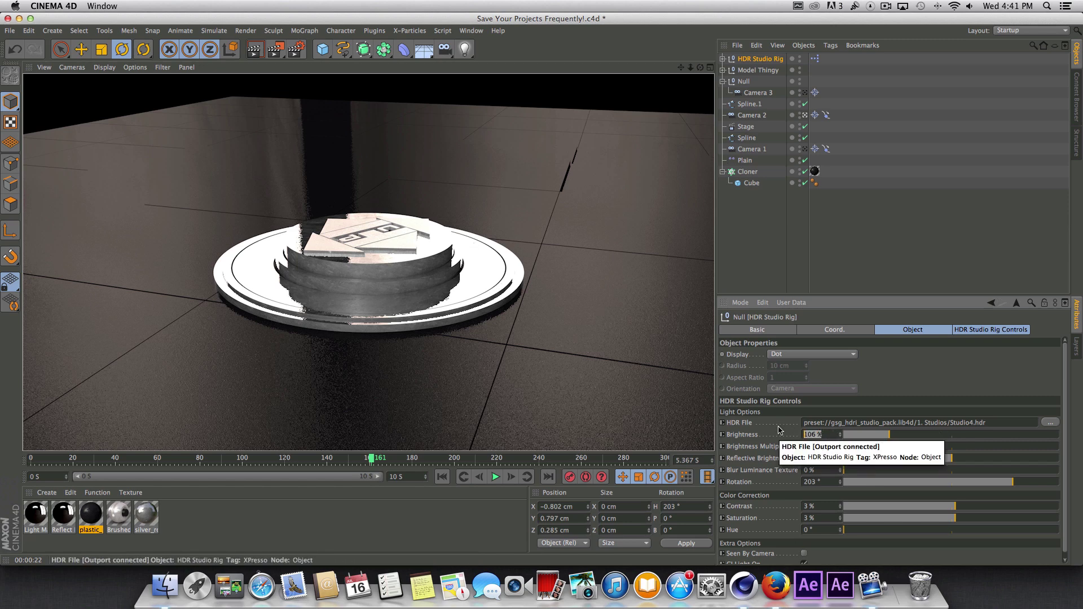
Step: Set the HDR rig's Brightness to 90%
key(BackSpace)
text(90)
key(Return)
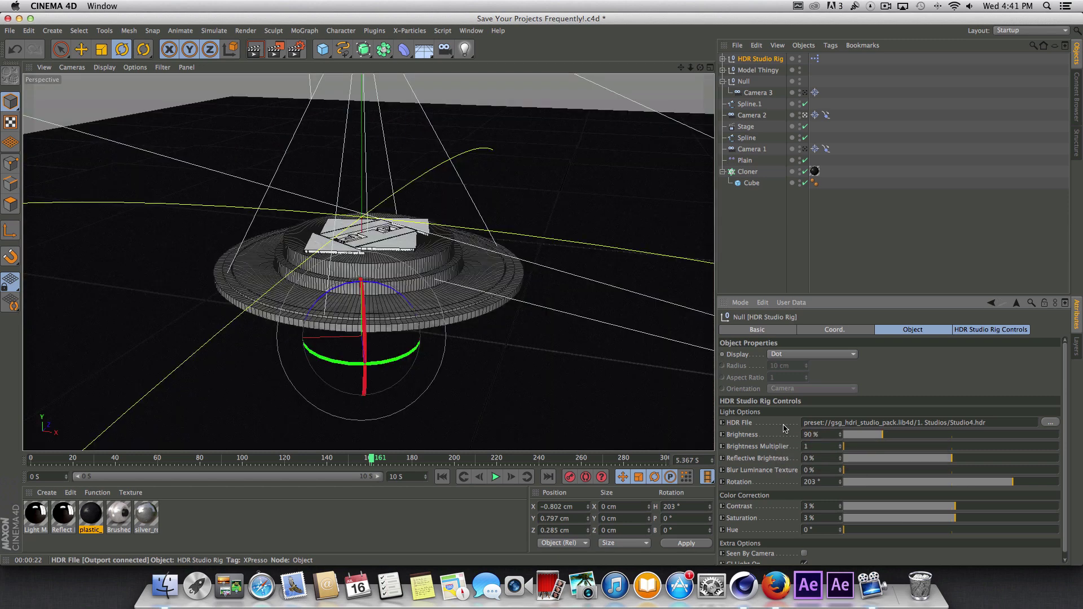
Step: Lower Reflective Brightness to -16% and re-render the viewport to check reflections
drag(939, 458, 921, 456)
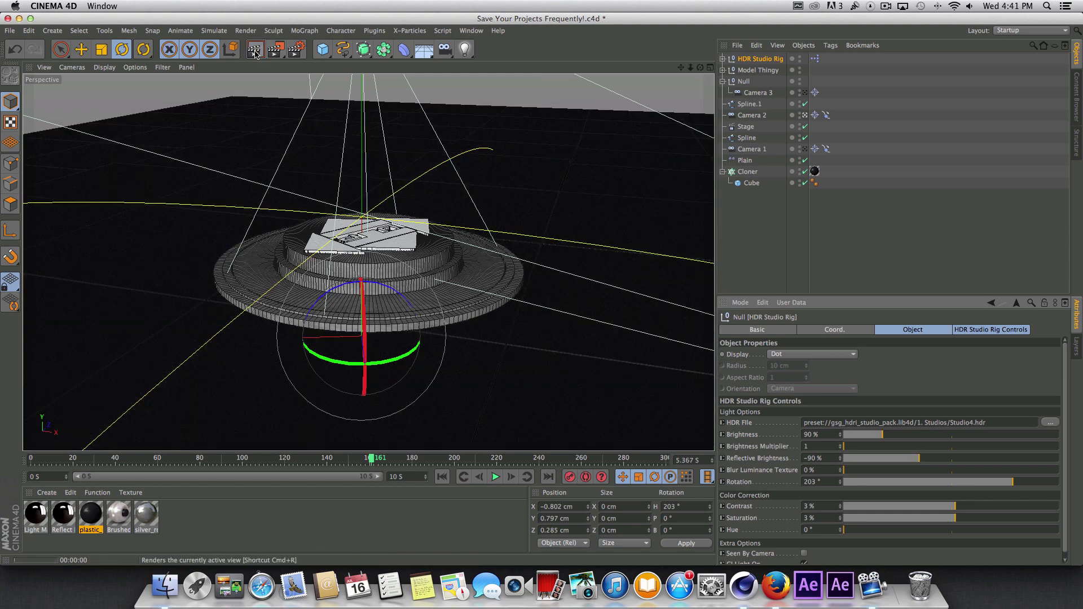
click(255, 52)
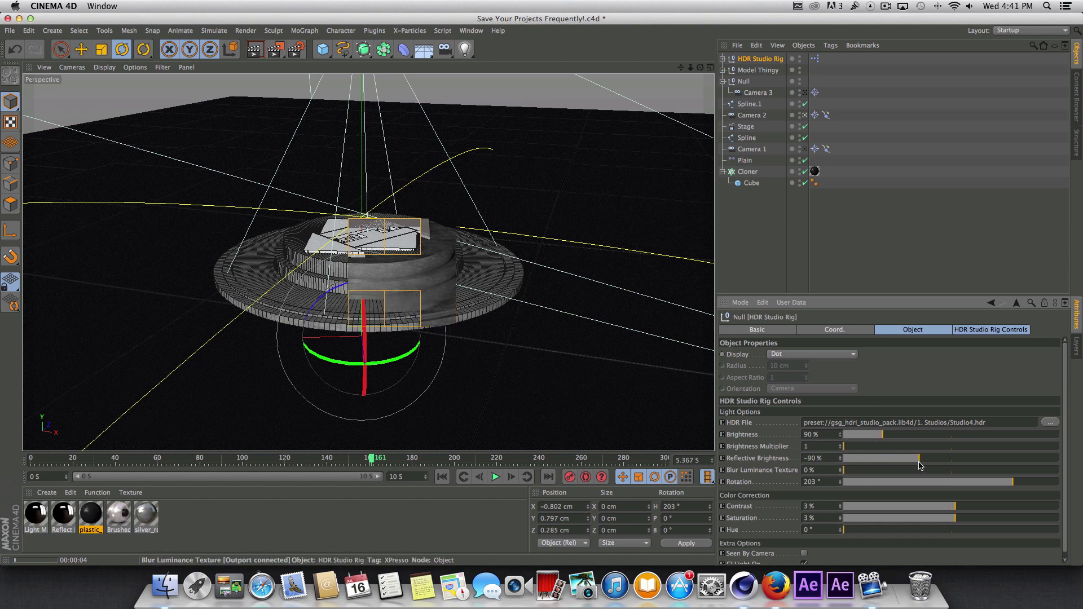
drag(921, 458, 946, 472)
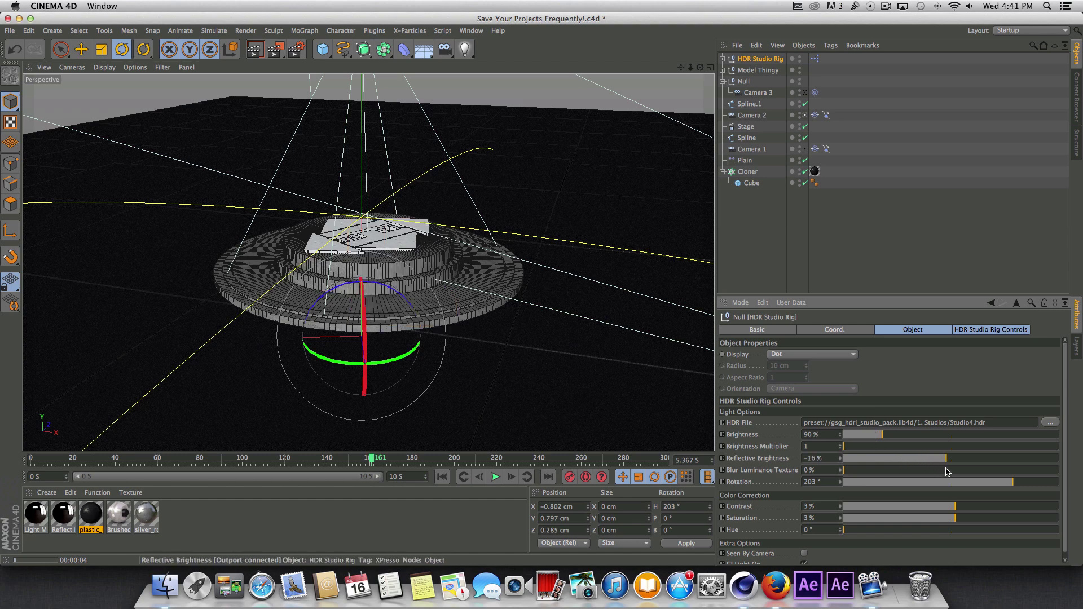
click(261, 54)
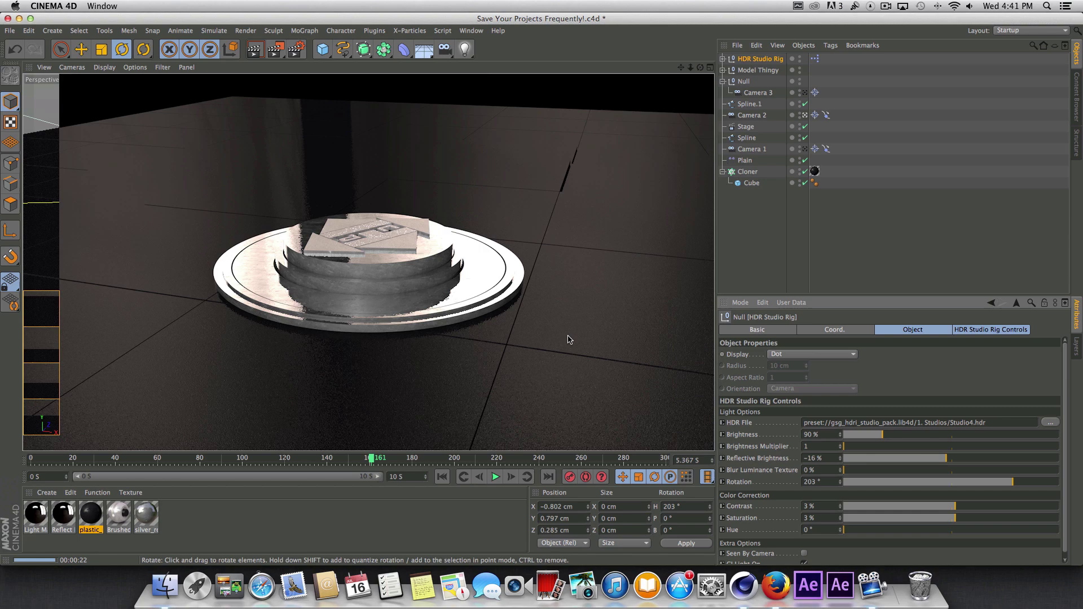
Step: Pause playback at frame 172 and render the viewport
click(496, 478)
click(495, 479)
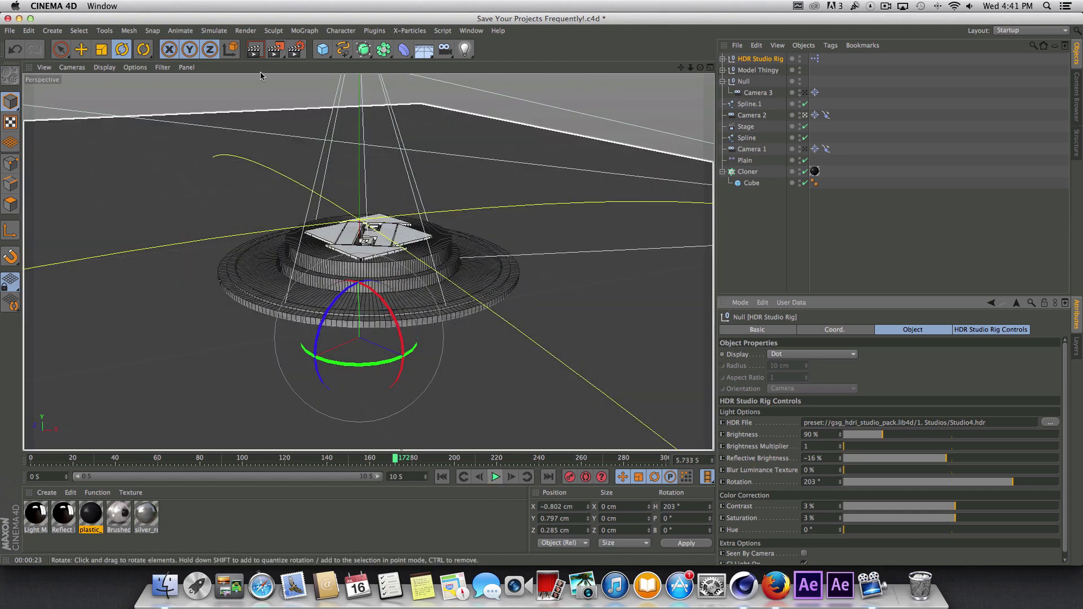
click(253, 51)
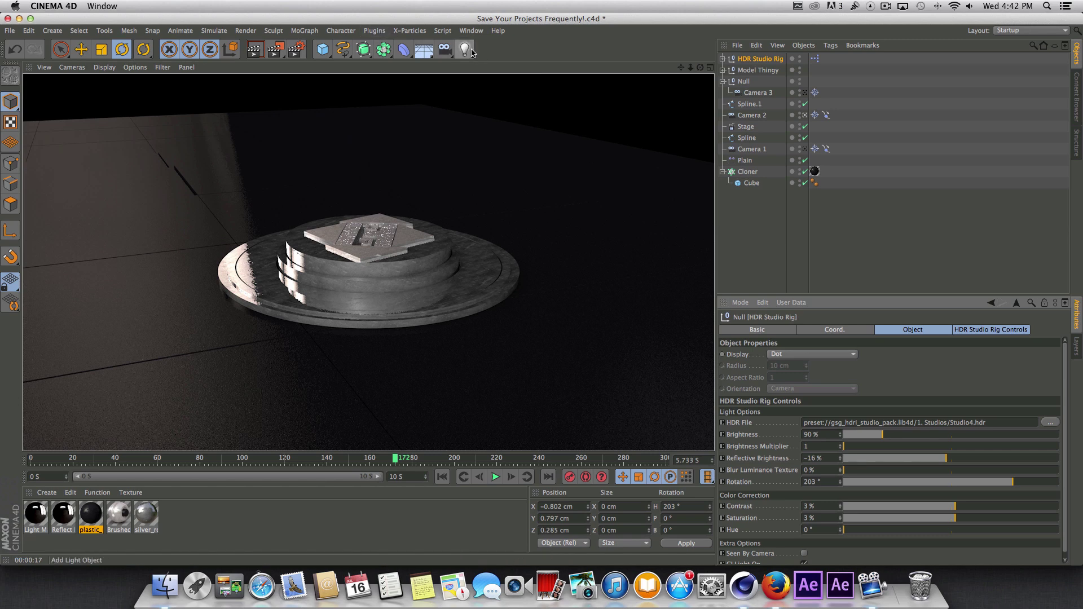
Step: Add a Light and move it to roughly X 361, Y 202, Z 299 cm above the stage
drag(472, 52, 520, 67)
click(81, 50)
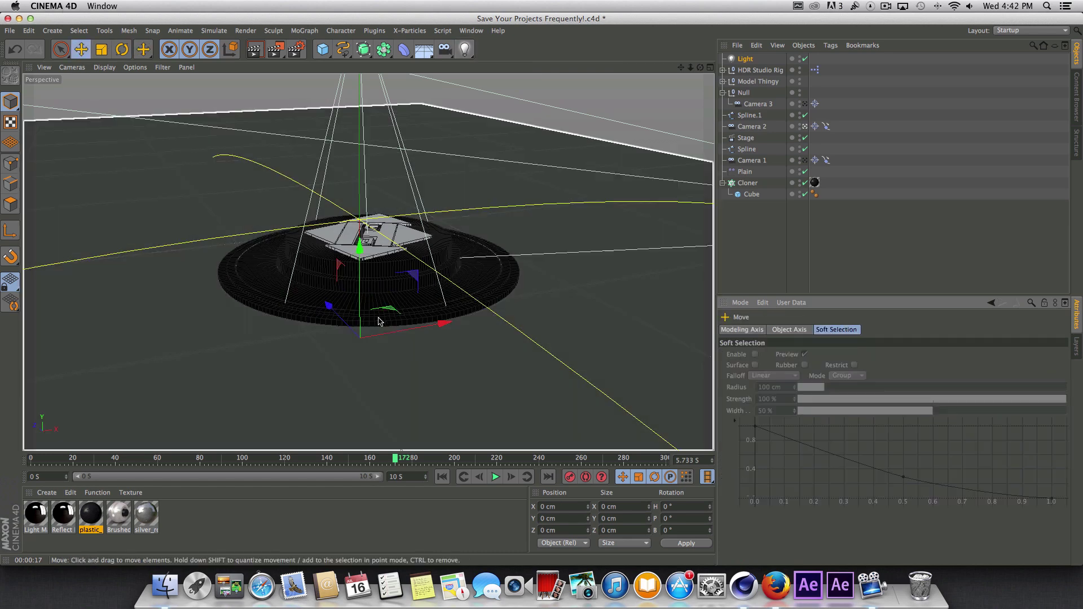
drag(388, 311, 495, 259)
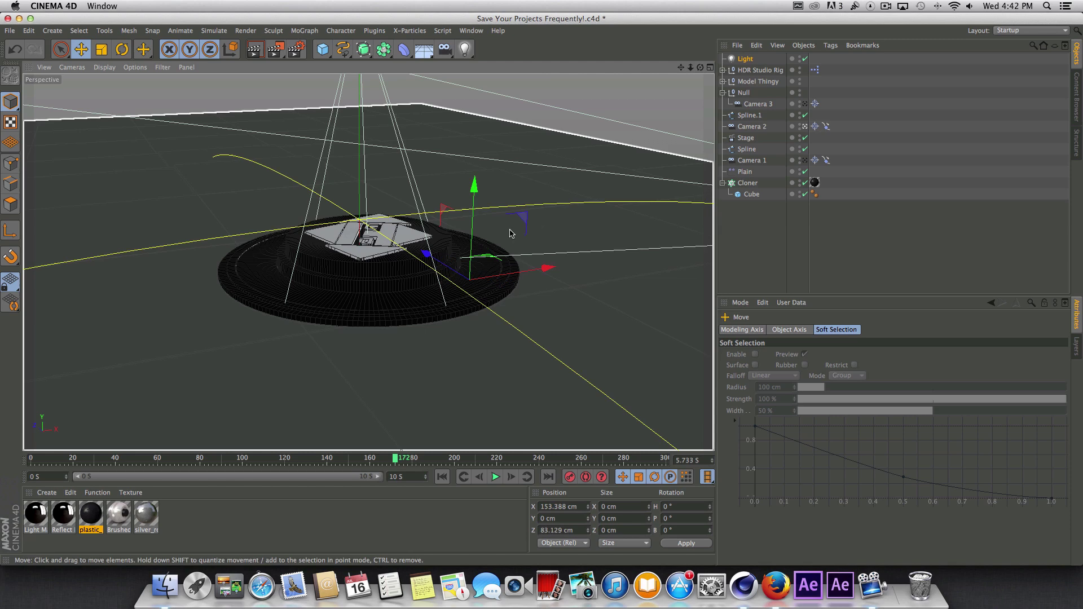
drag(510, 232, 603, 98)
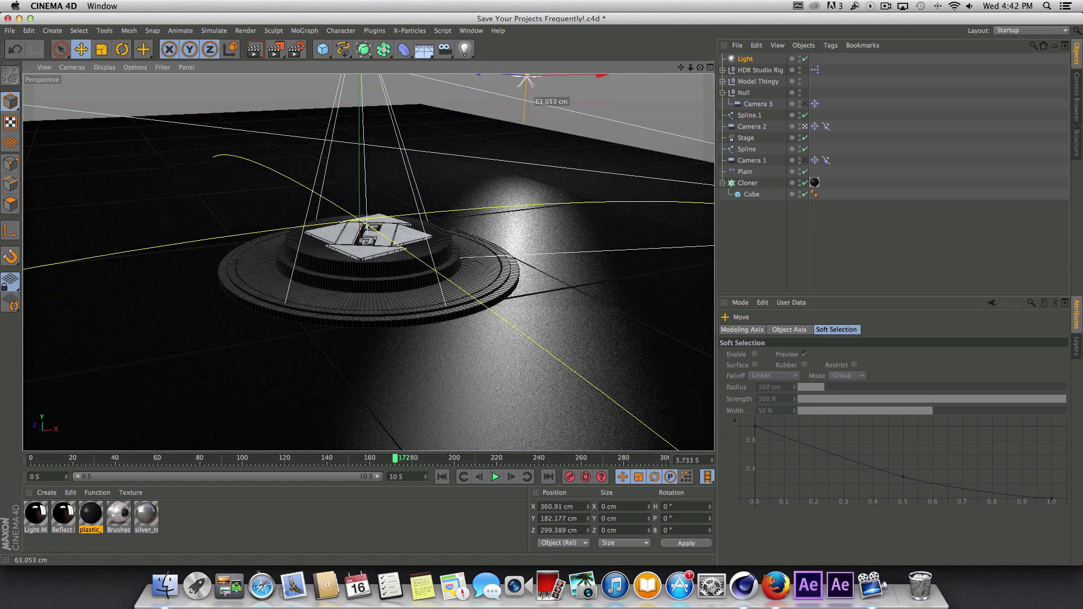
drag(525, 101, 518, 94)
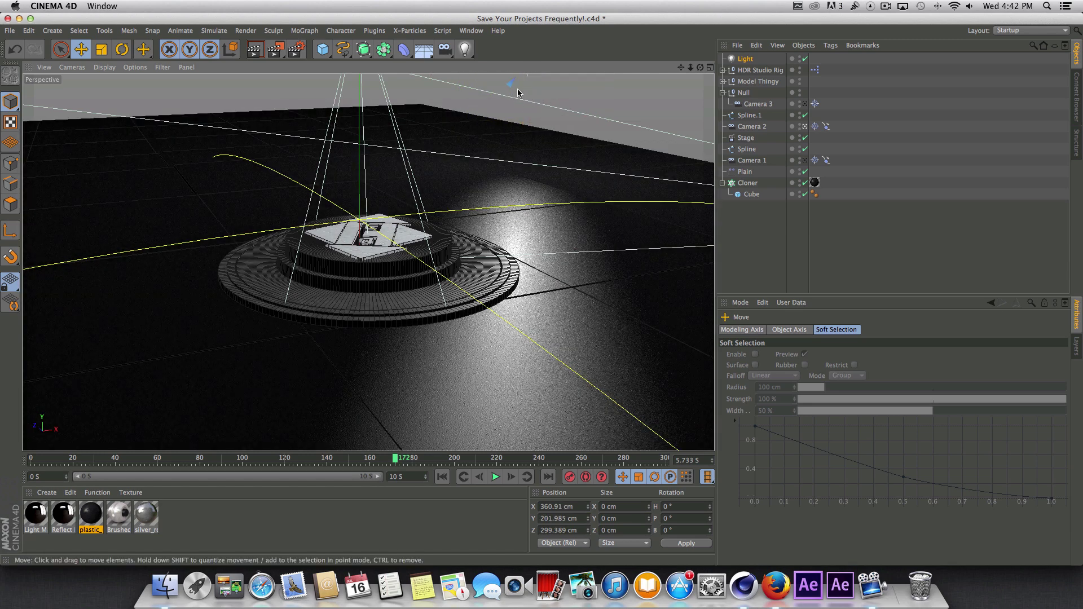
Step: Give the Light Shadow Maps (Soft) shadows and render the viewport to check them
click(744, 59)
click(815, 423)
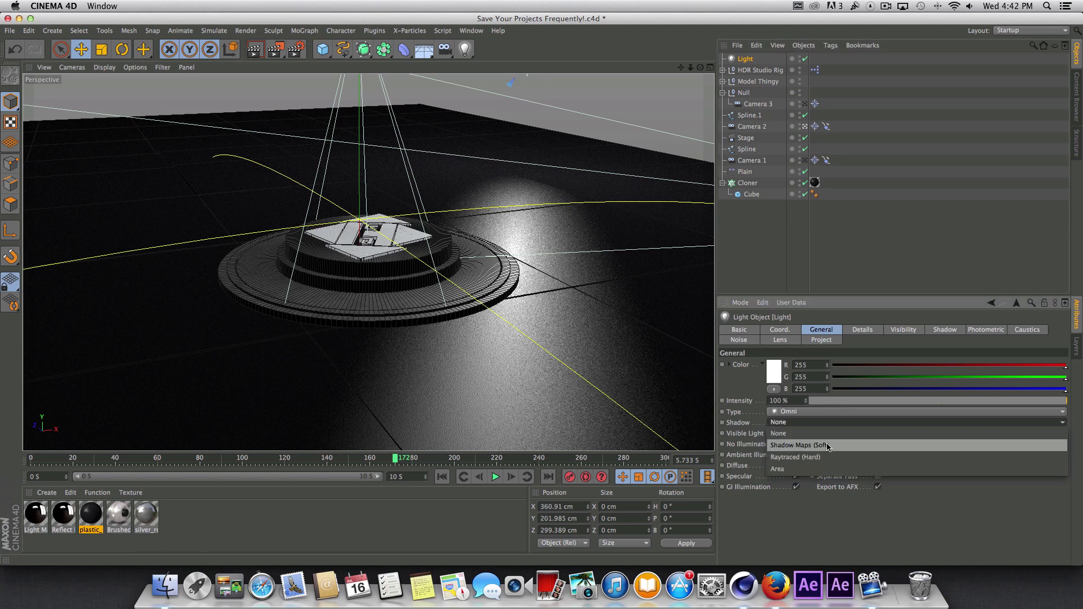
click(799, 446)
click(255, 53)
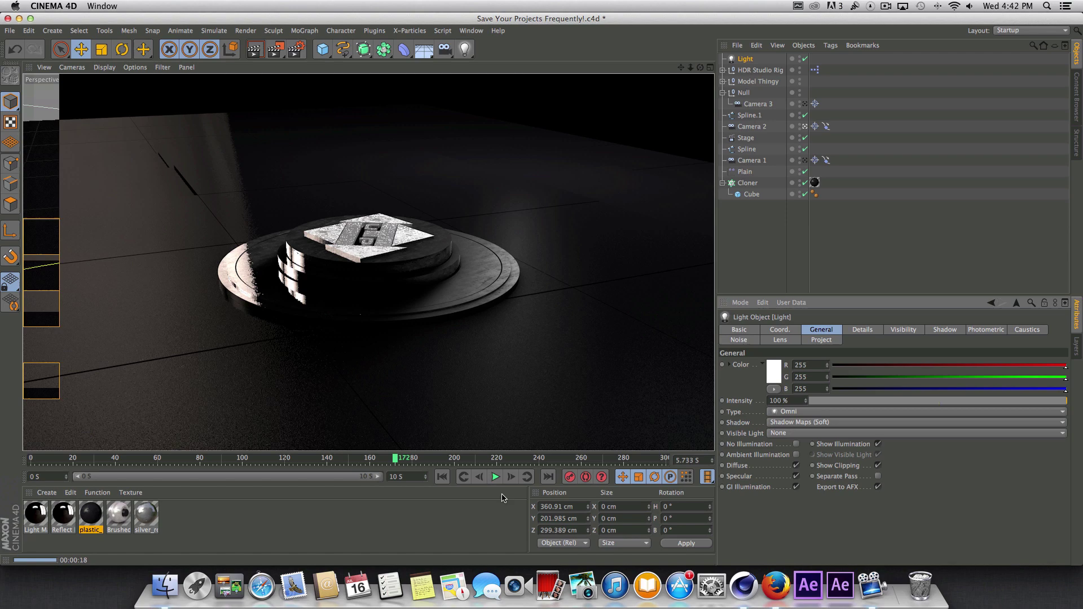
Step: Rewind the timeline to frame 0 and delete the added Light
click(495, 477)
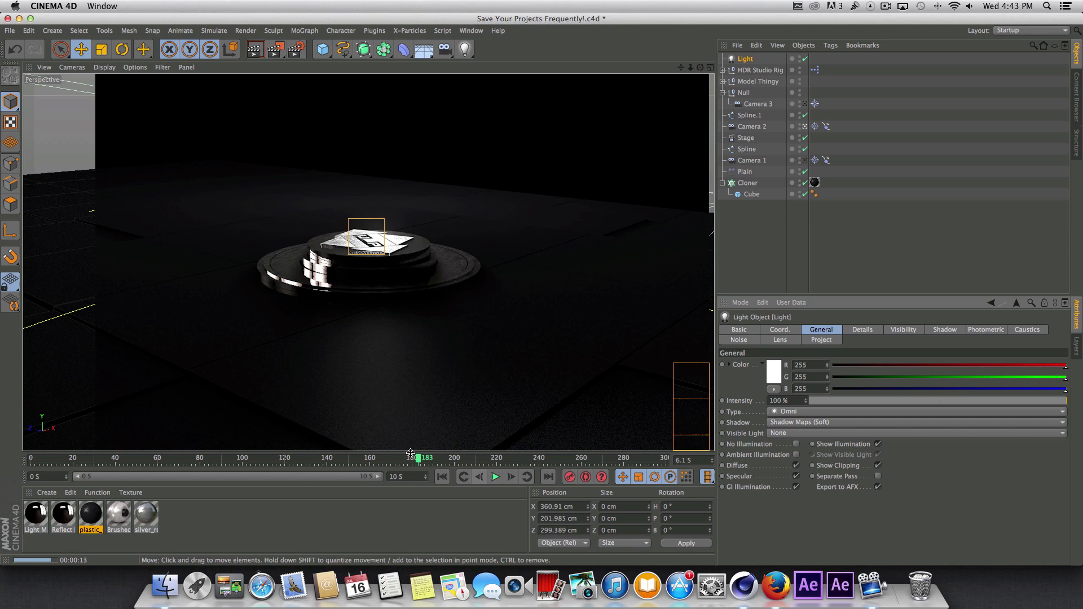
key(shift+f)
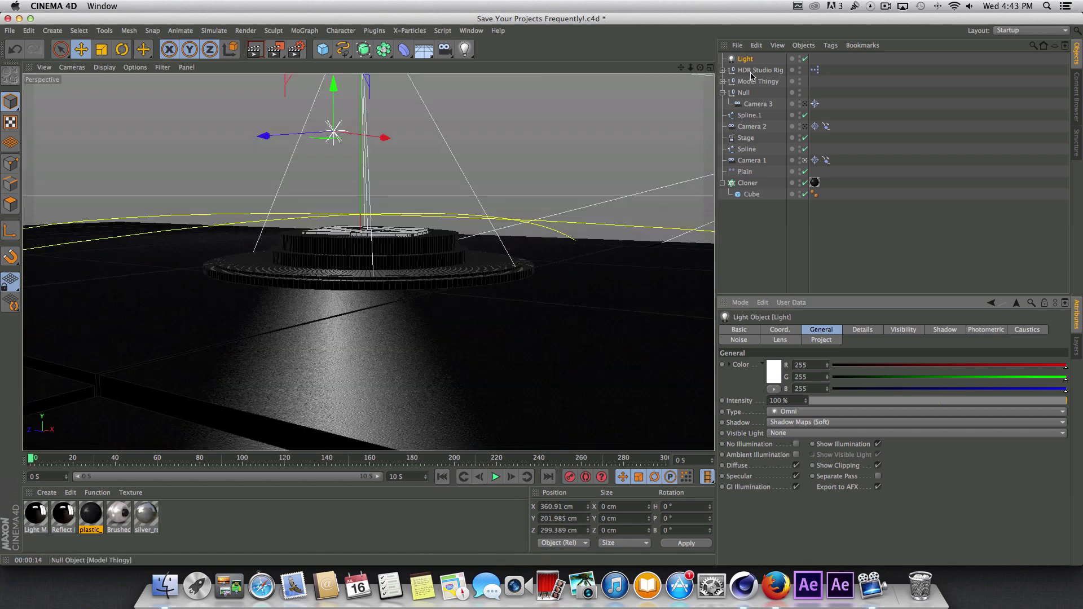
key(Delete)
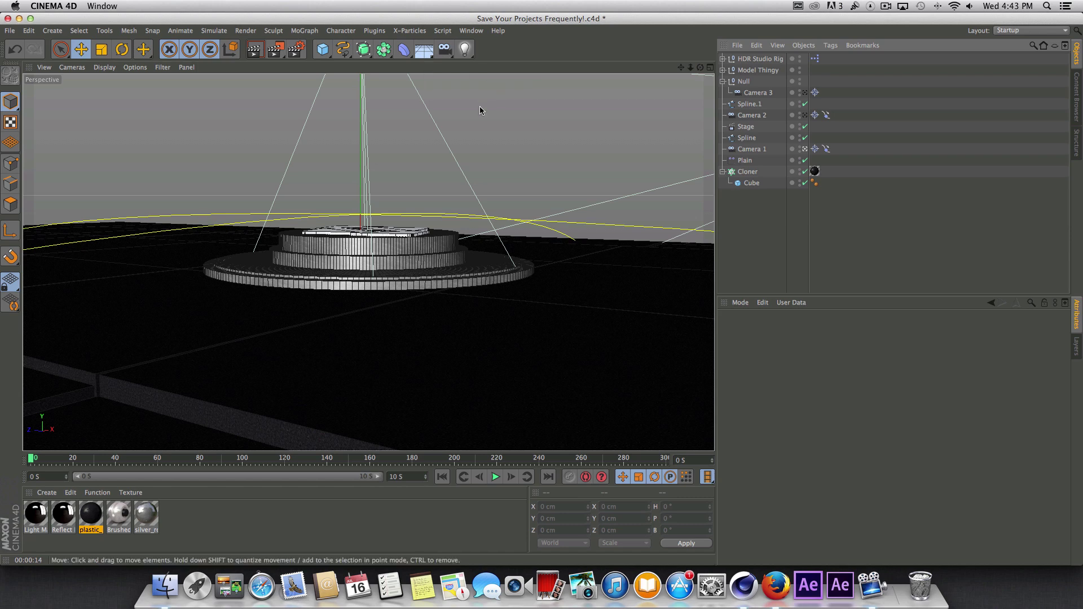
click(465, 31)
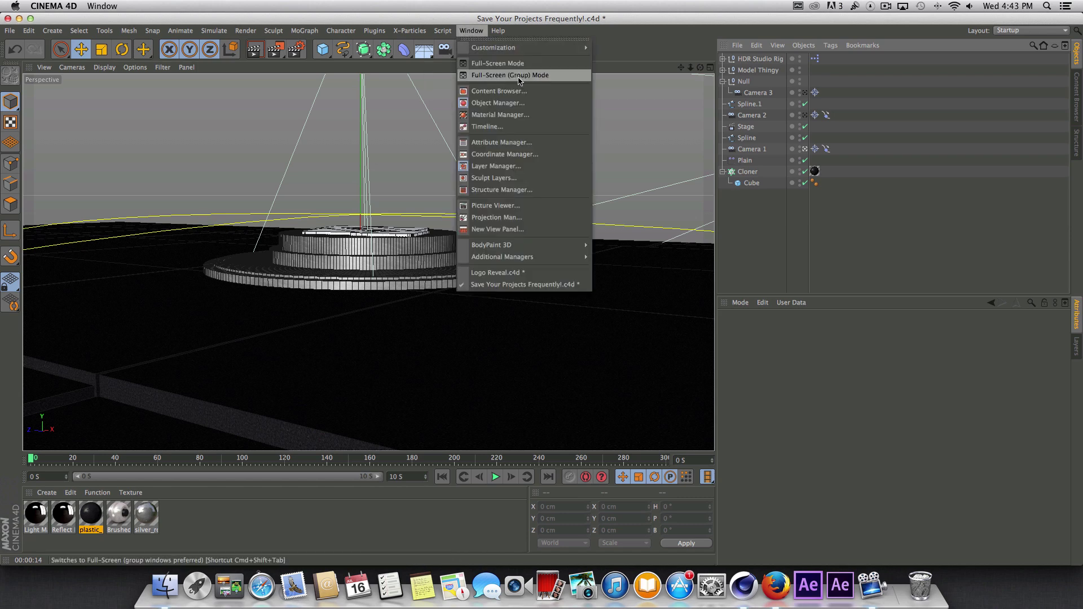
click(526, 96)
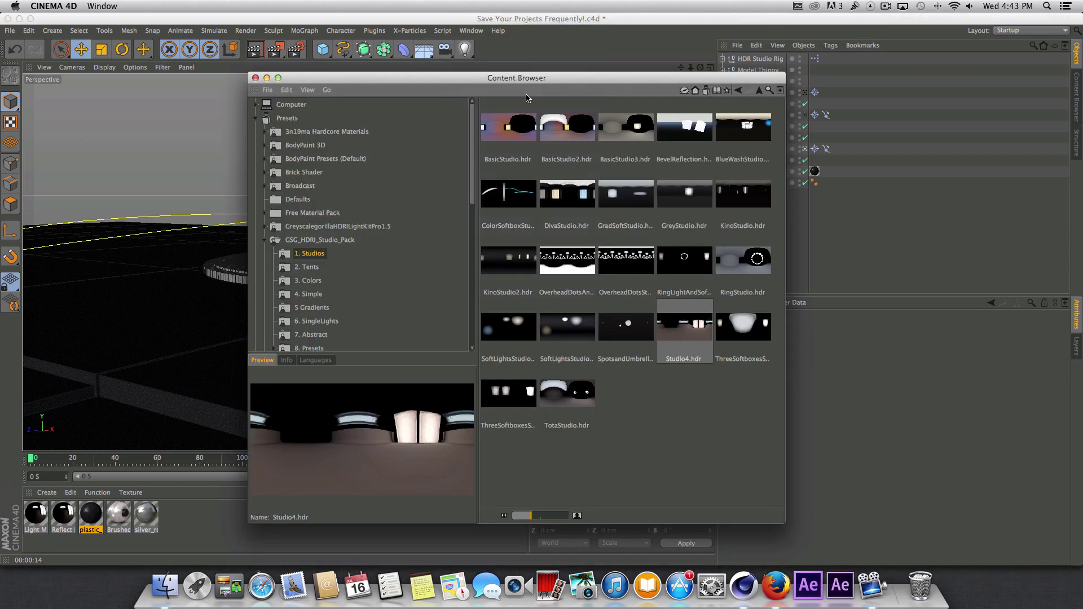
click(265, 240)
click(353, 228)
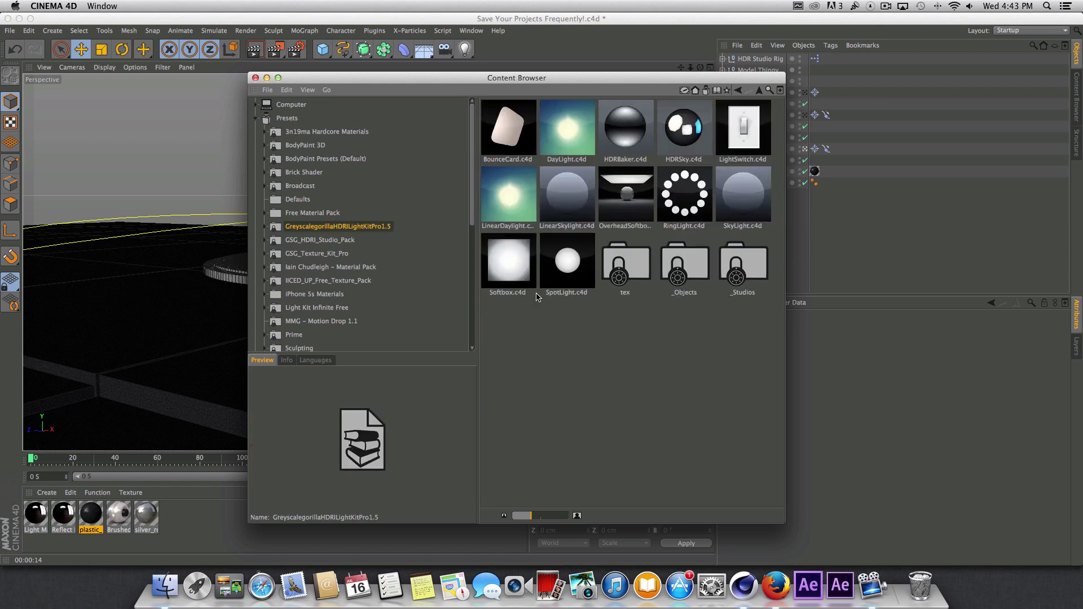
double_click(512, 262)
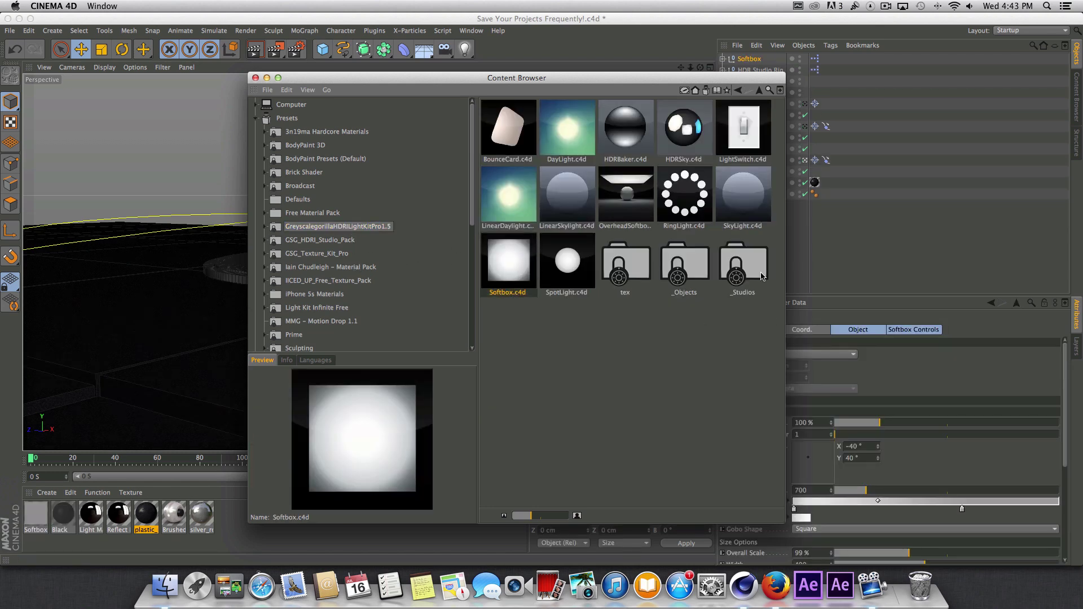
click(256, 78)
mouse_move(807, 457)
mouse_down()
mouse_move(816, 476)
mouse_move(810, 450)
mouse_move(822, 454)
mouse_move(812, 455)
mouse_up()
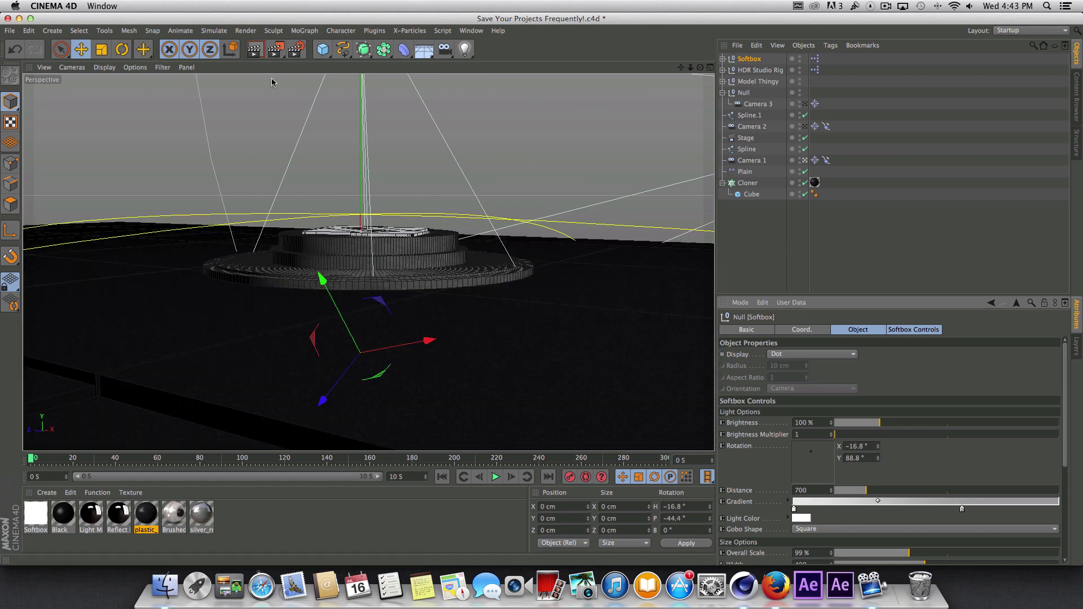
Step: Test-render the lit stage, then play back the camera animation, pausing at 2.333 s
click(253, 50)
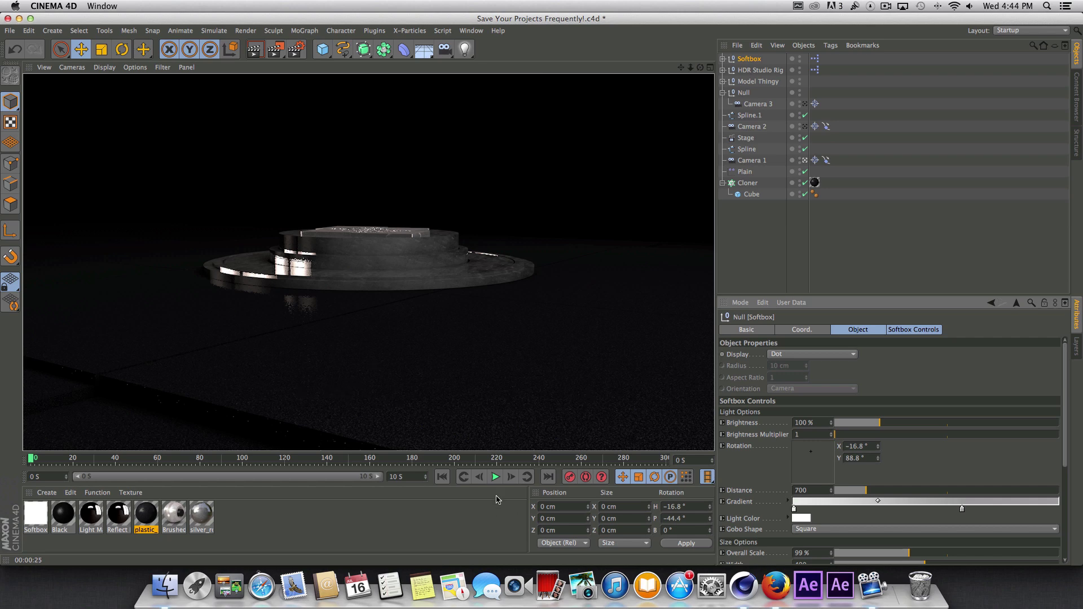
click(495, 477)
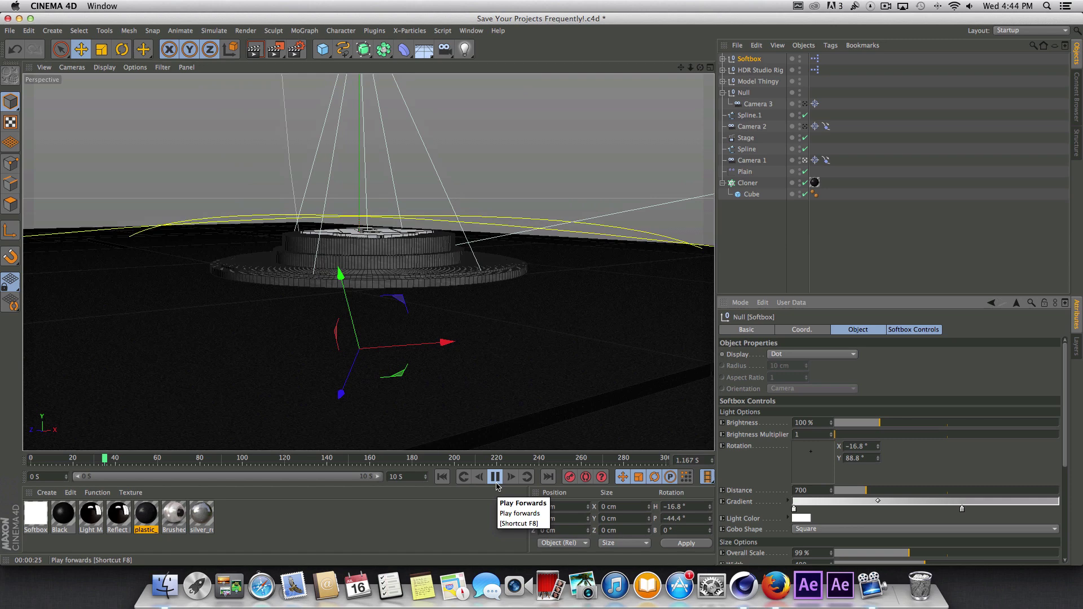
click(495, 477)
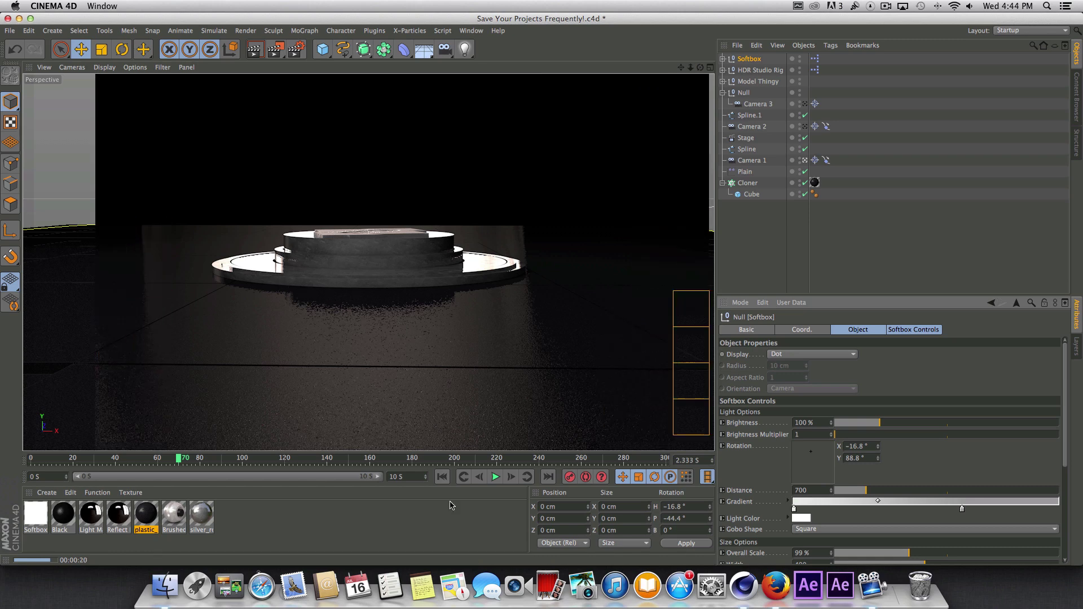
click(494, 477)
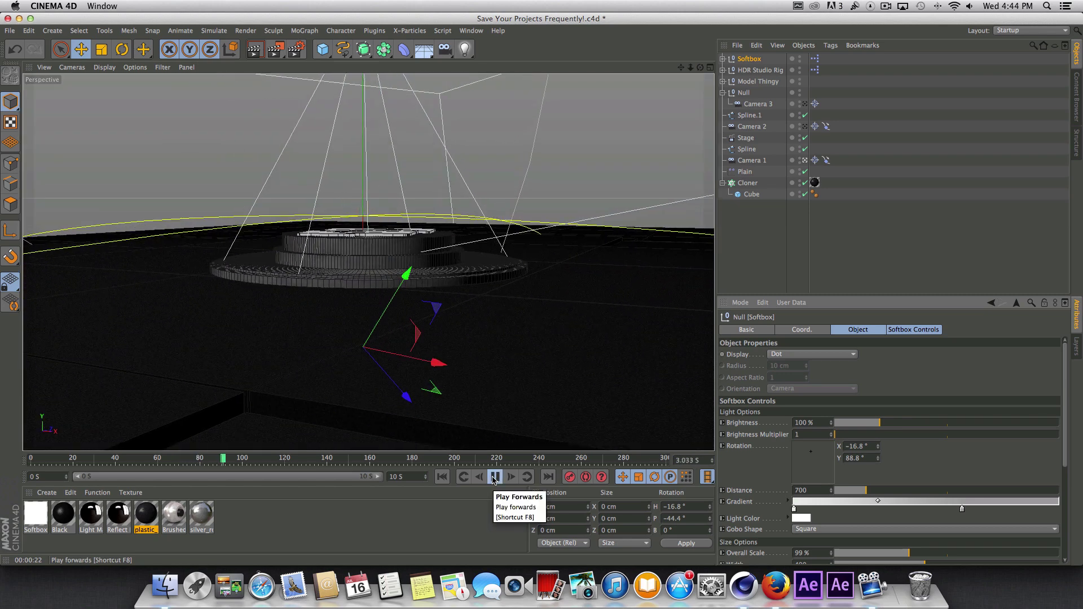
Step: Test-render the softbox-lit stage at frames 104 and 162
click(495, 478)
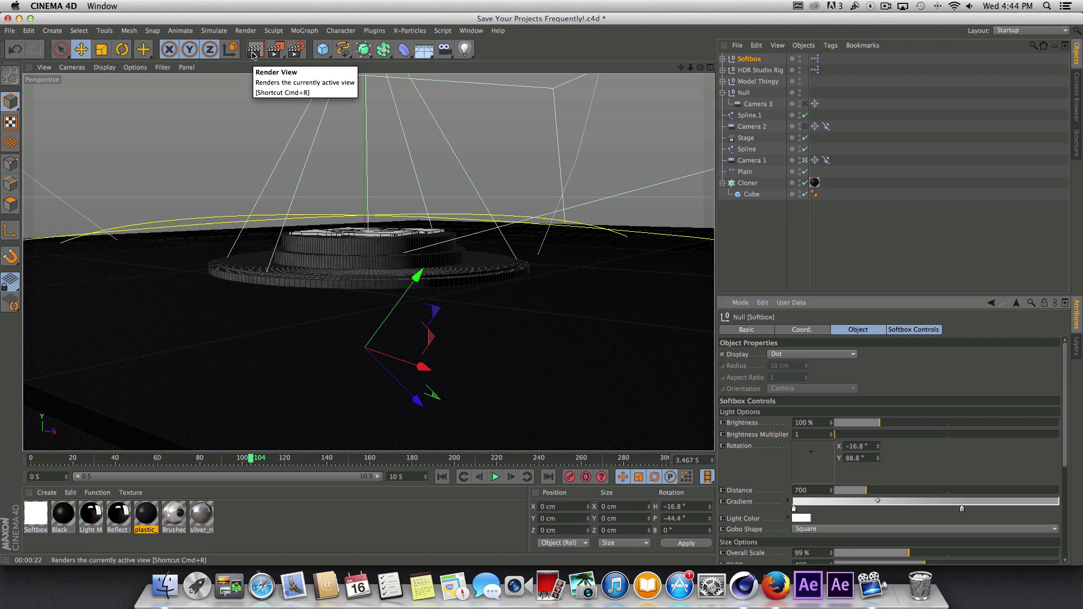
click(252, 53)
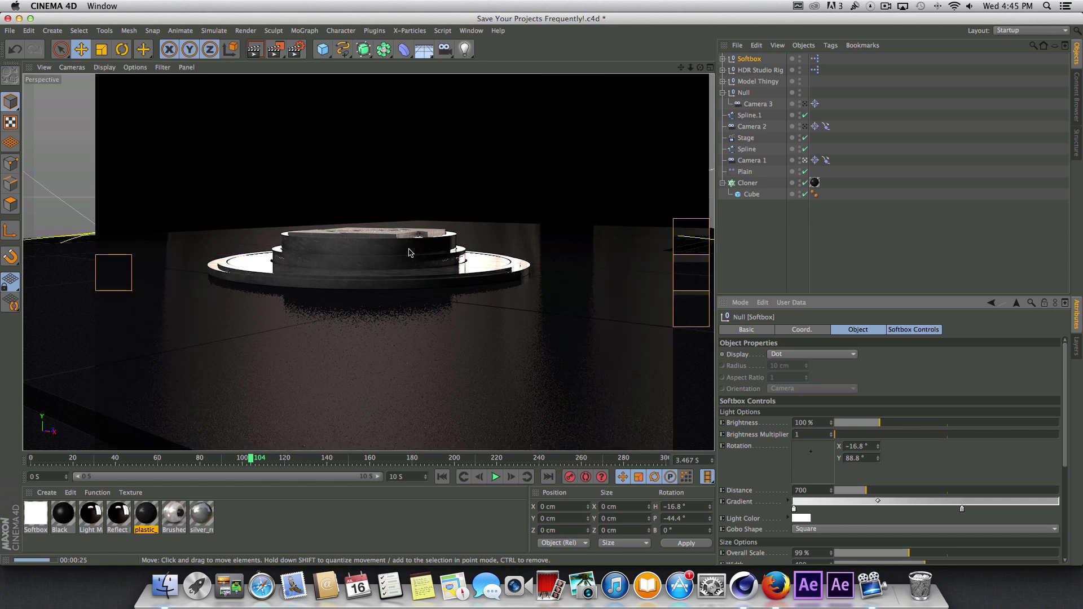
click(495, 477)
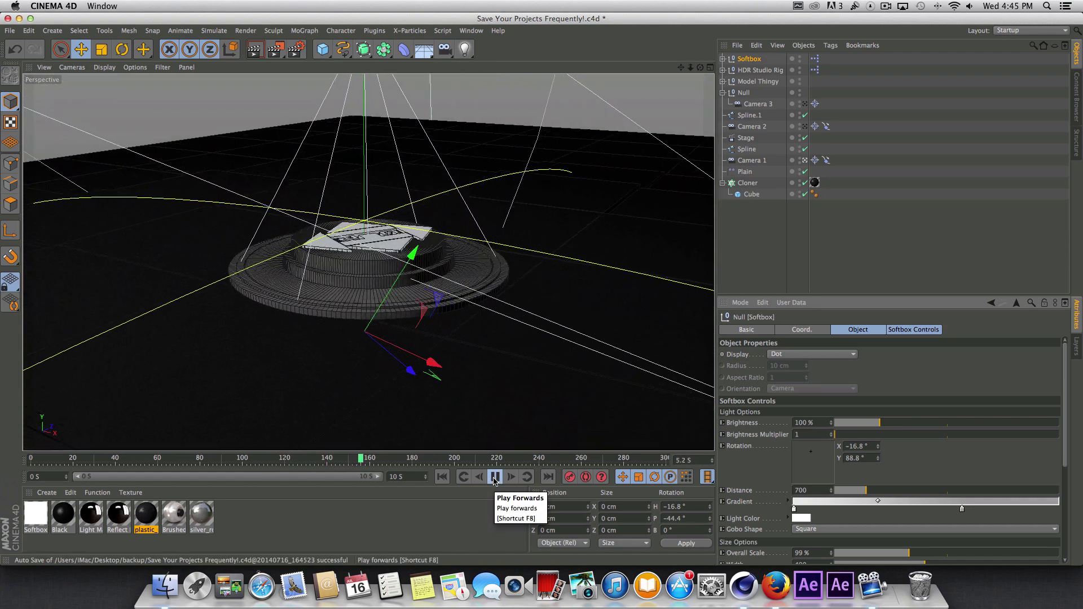
click(496, 477)
click(254, 51)
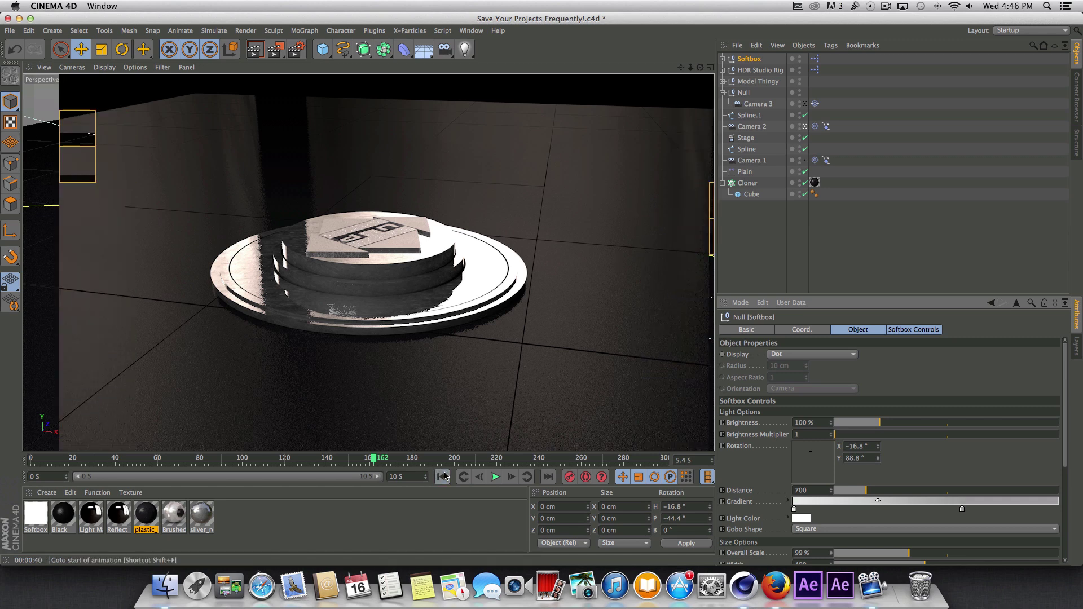
Step: Rewind to frame 0 and switch the renderer to Physical with Depth Of Field enabled
key(shift+f)
click(297, 49)
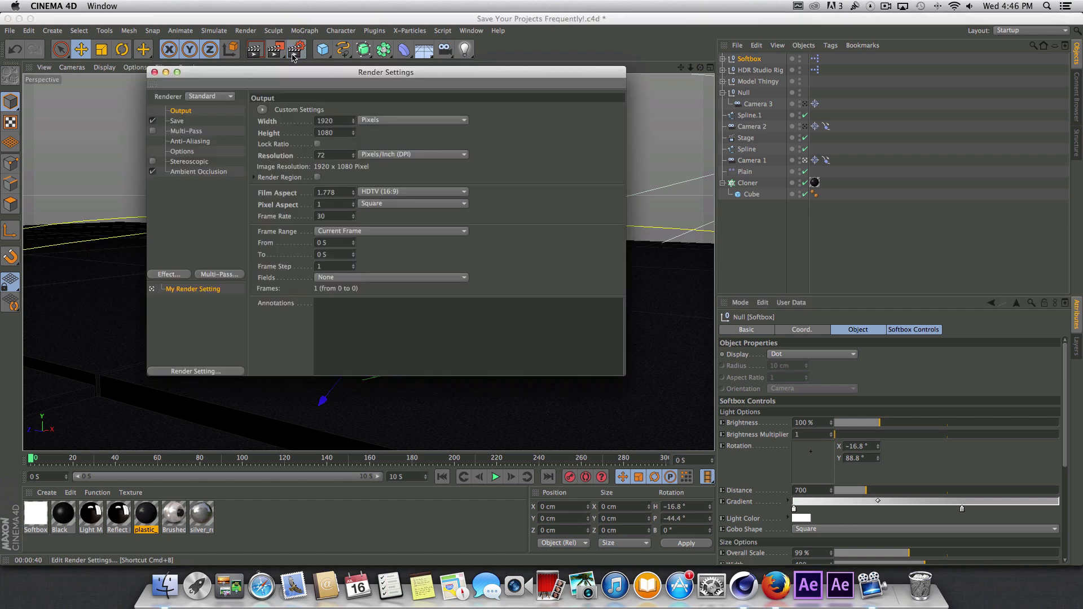
click(205, 97)
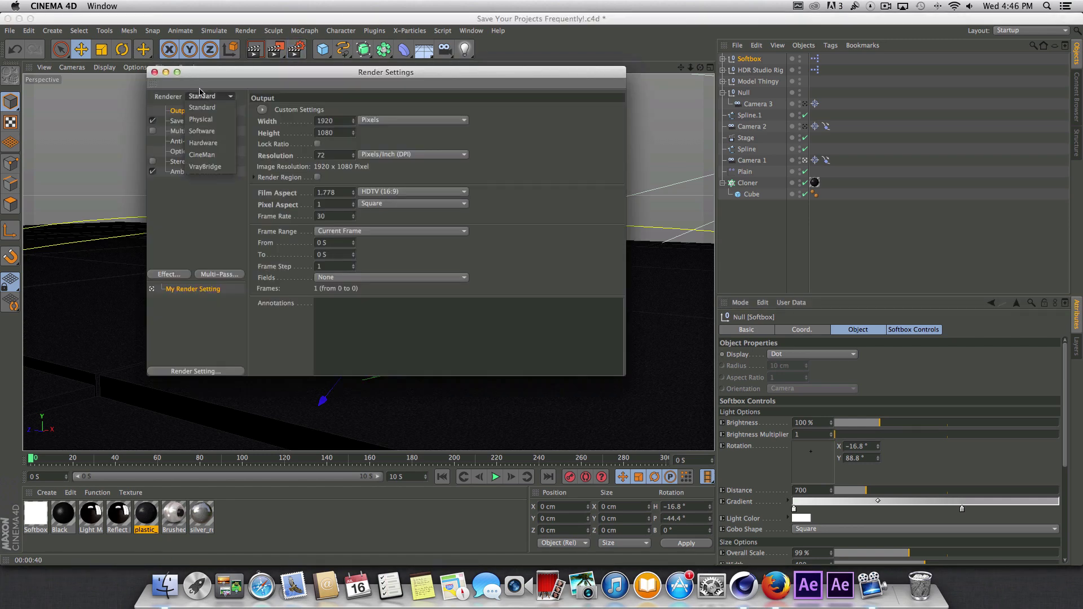
click(201, 119)
click(182, 172)
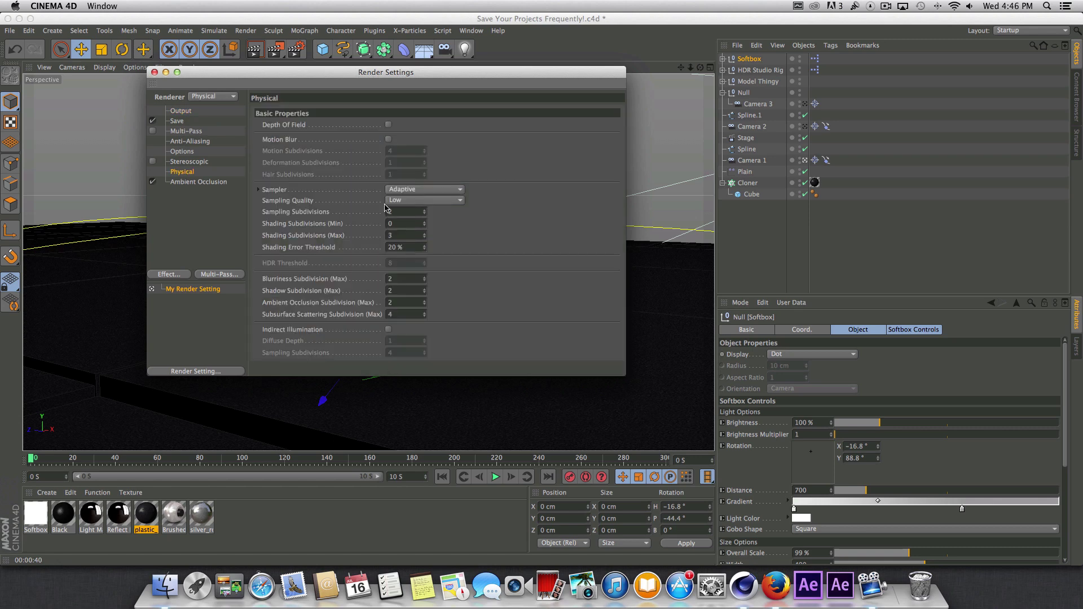
click(388, 126)
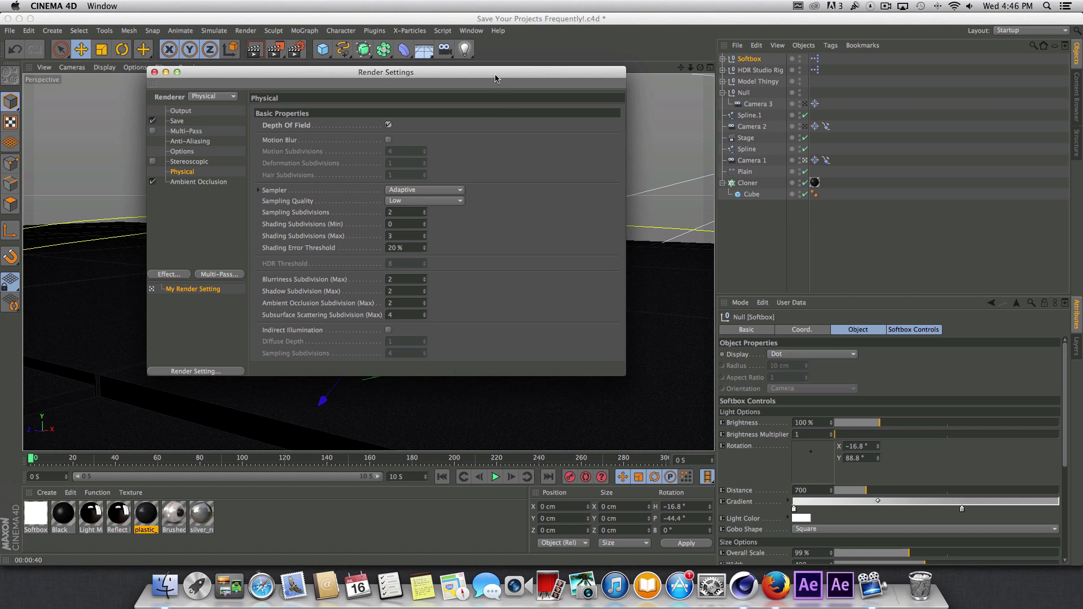
Step: Keep the Adaptive sampler and close Render Settings
drag(498, 75, 615, 156)
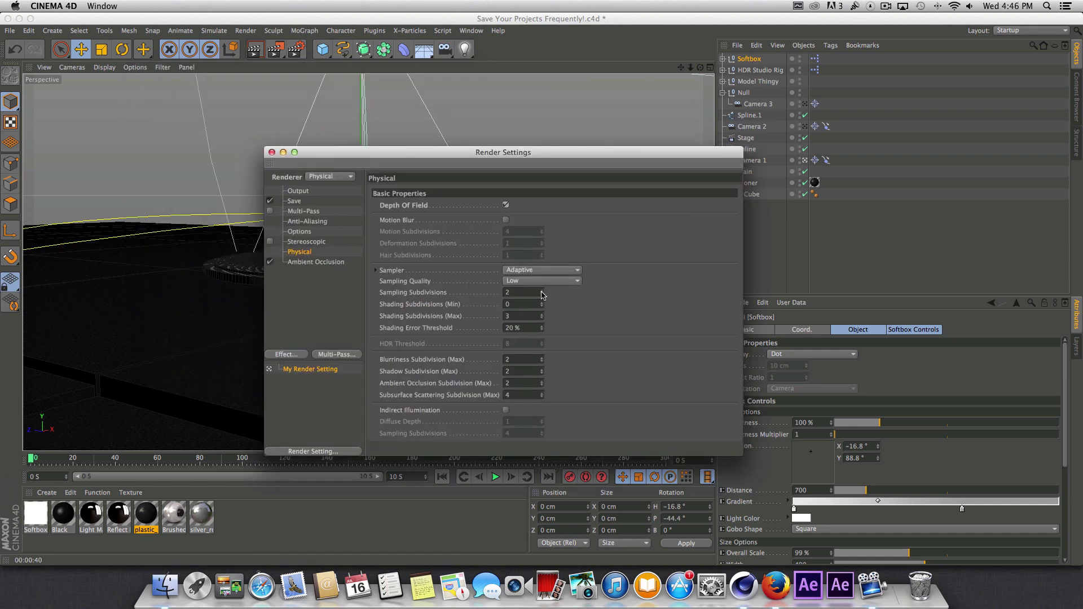
click(546, 270)
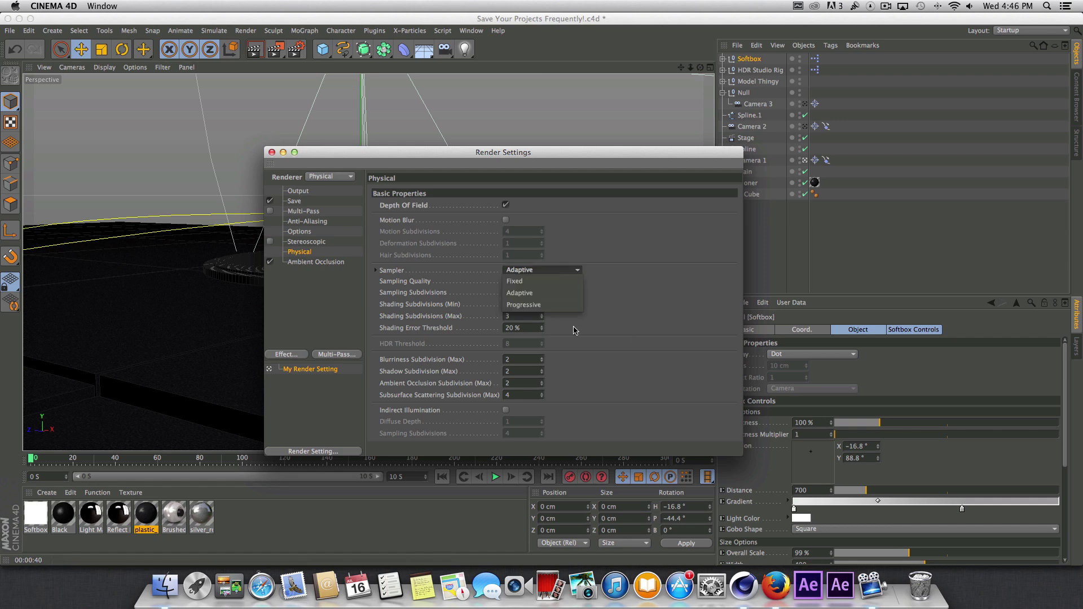
click(468, 274)
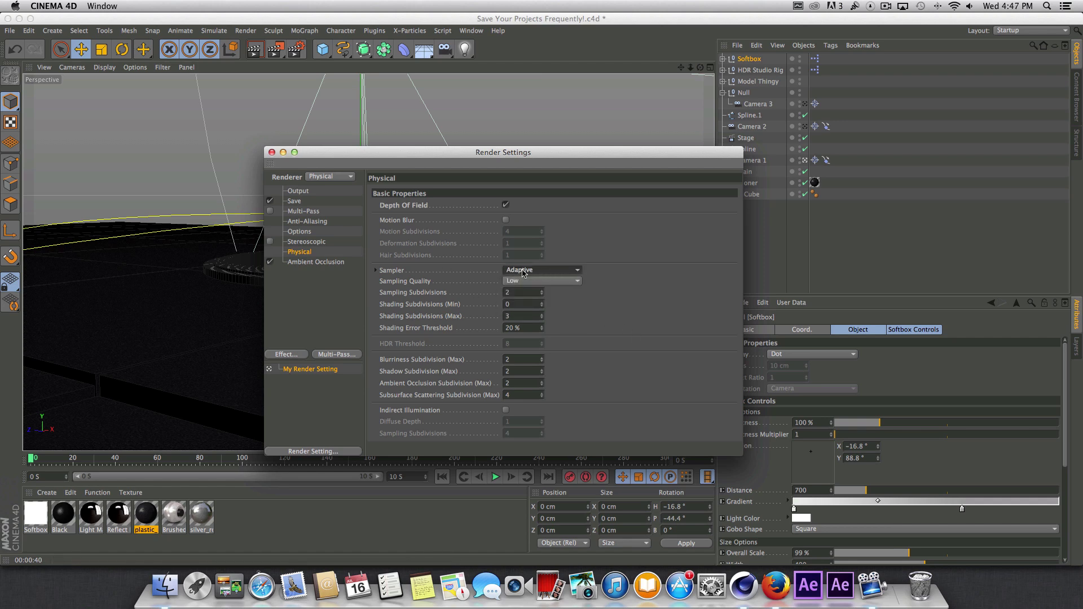
click(271, 152)
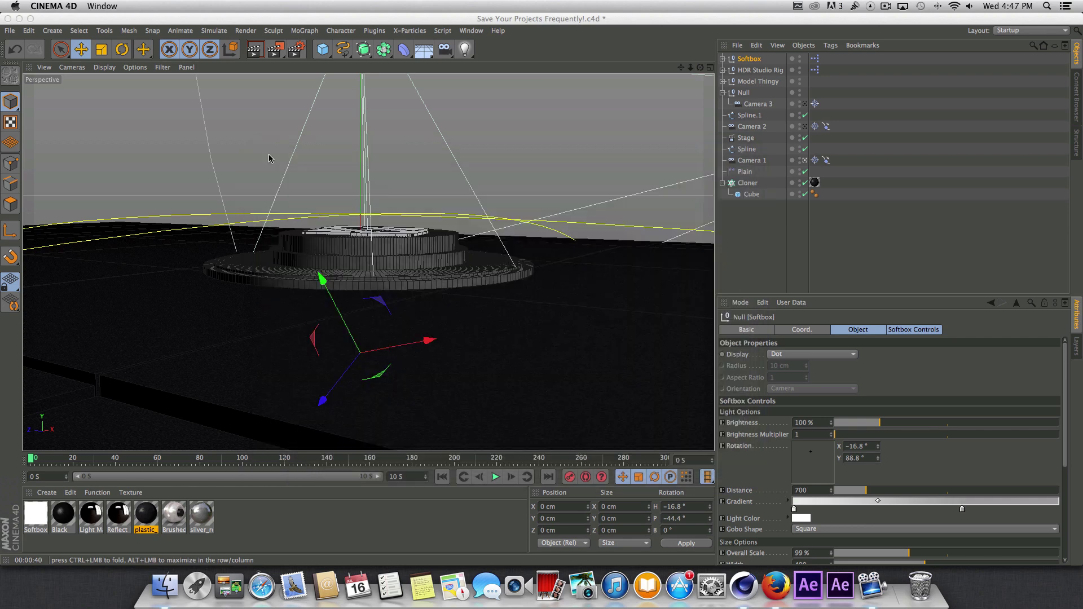
Step: Make Model Thingy the focus object of Camera 1 and Camera 2
click(759, 161)
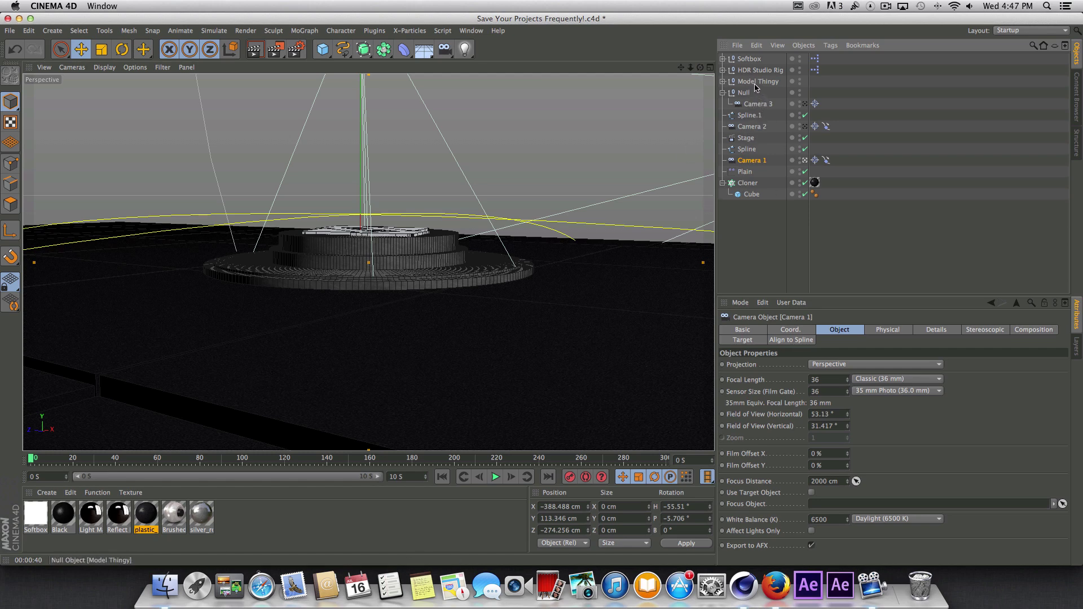
drag(749, 82, 835, 503)
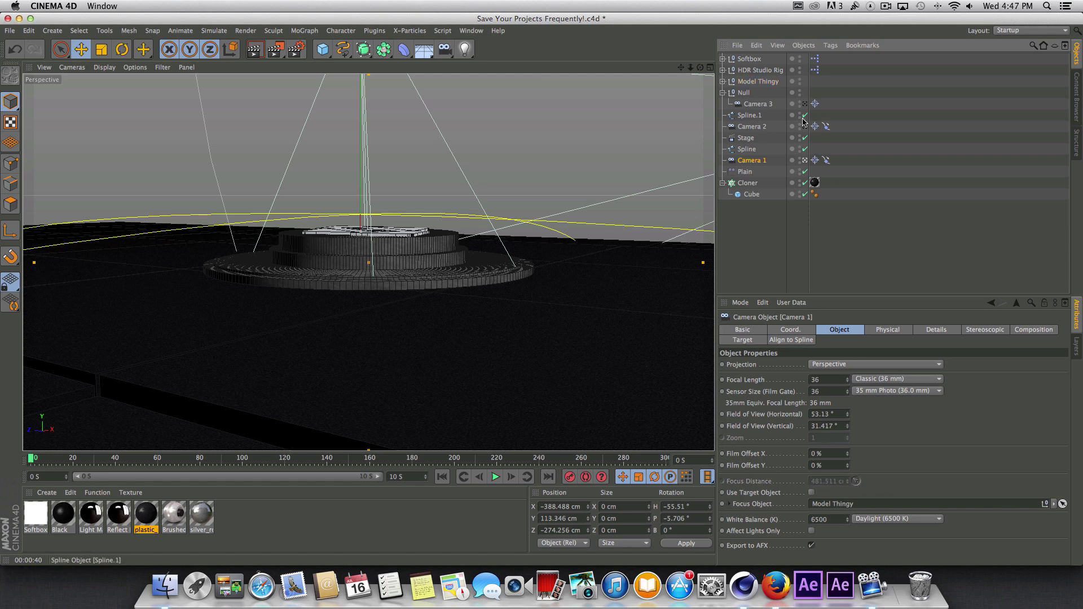
click(752, 126)
drag(763, 84, 835, 504)
Step: Pick Camera 3's focus distance on the model, then make Model Thingy its focus object
click(750, 107)
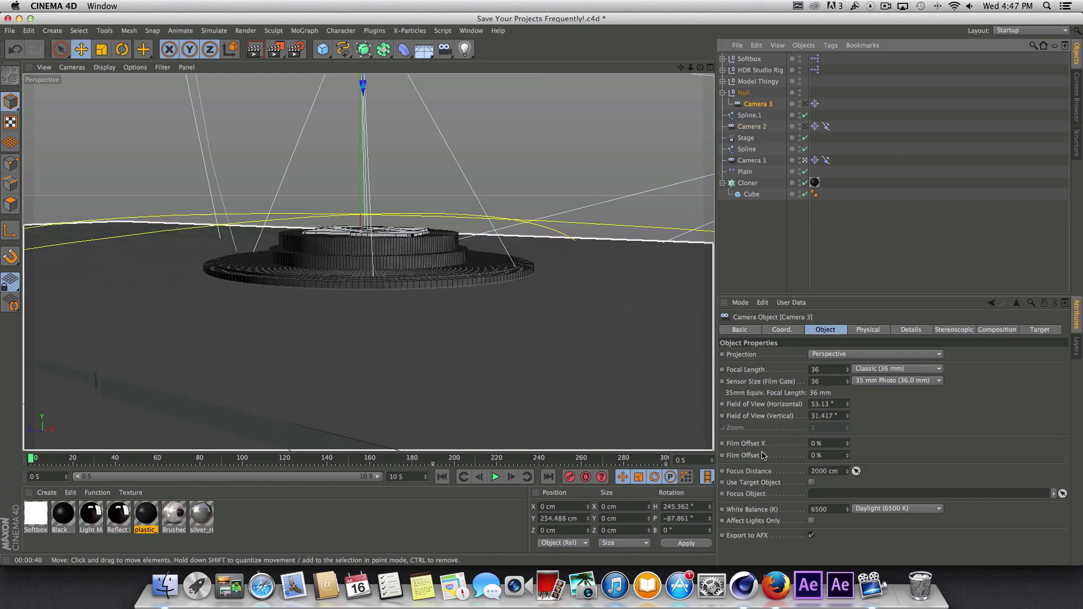
click(856, 471)
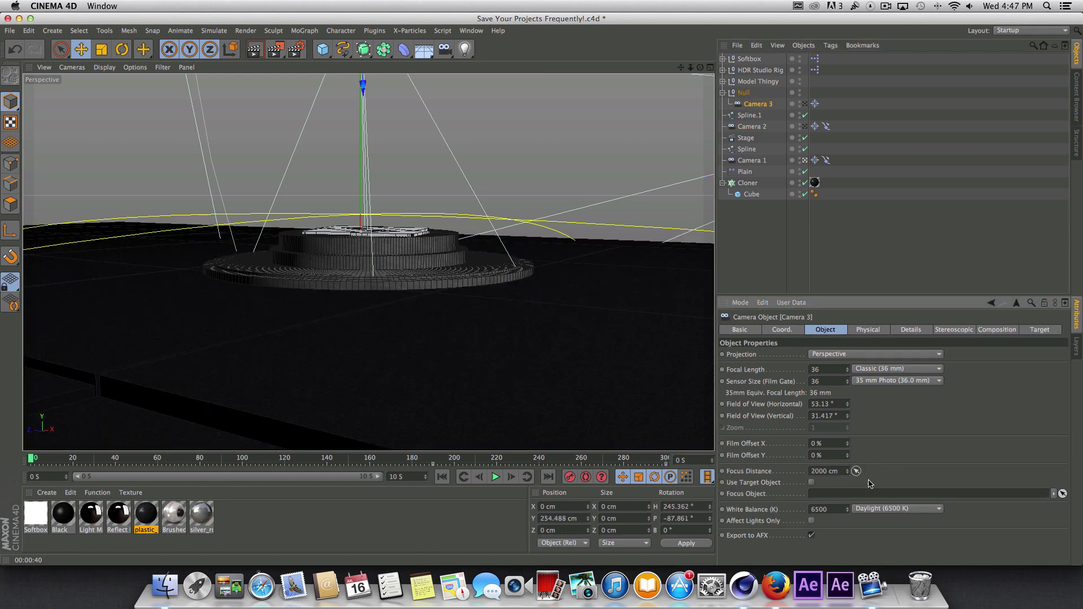
click(407, 255)
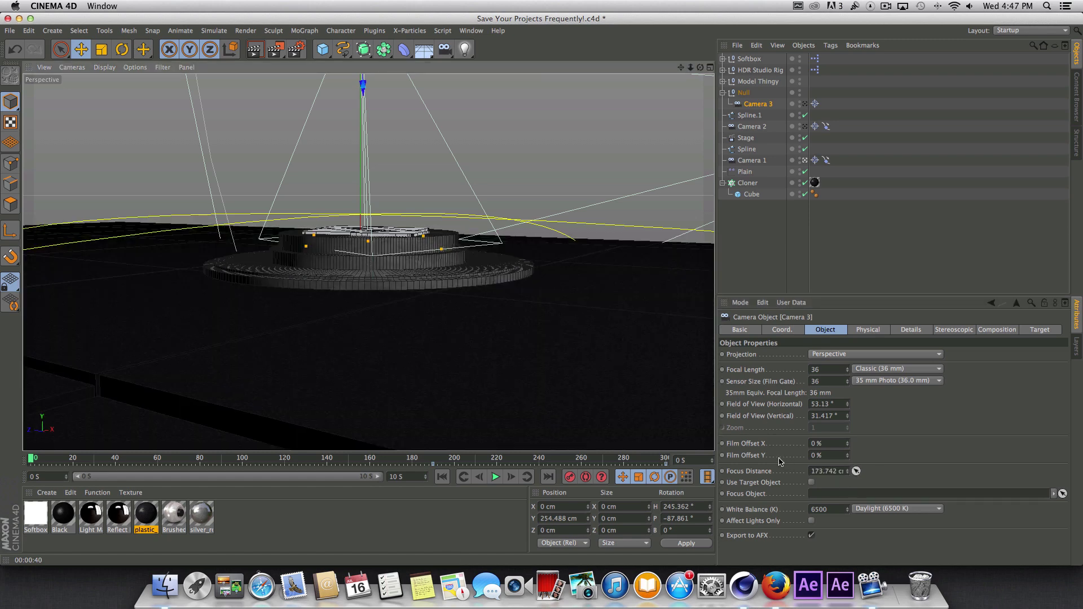
click(811, 470)
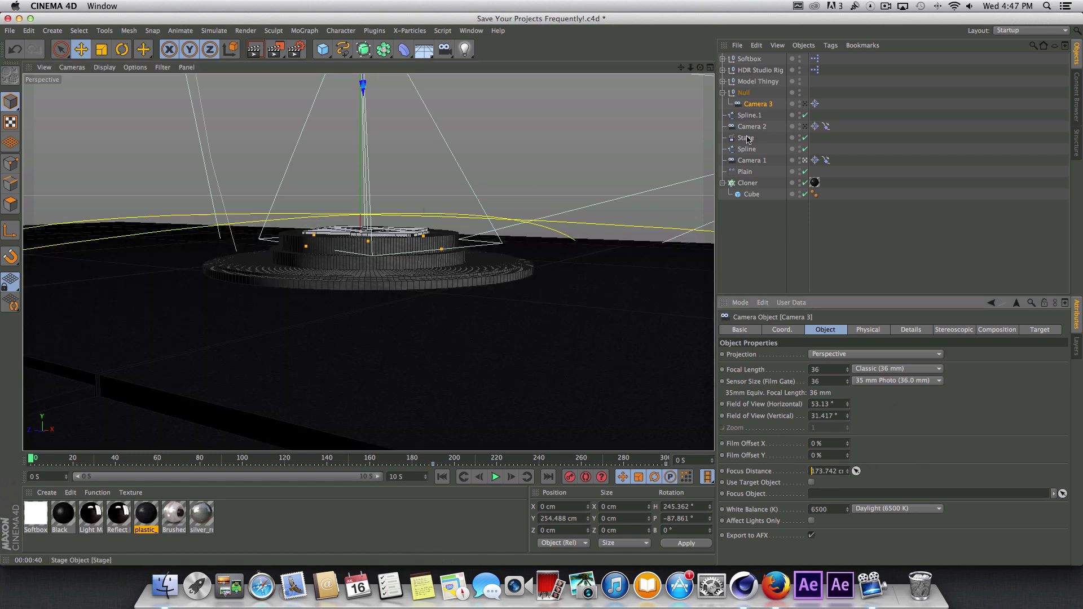
drag(742, 81, 831, 495)
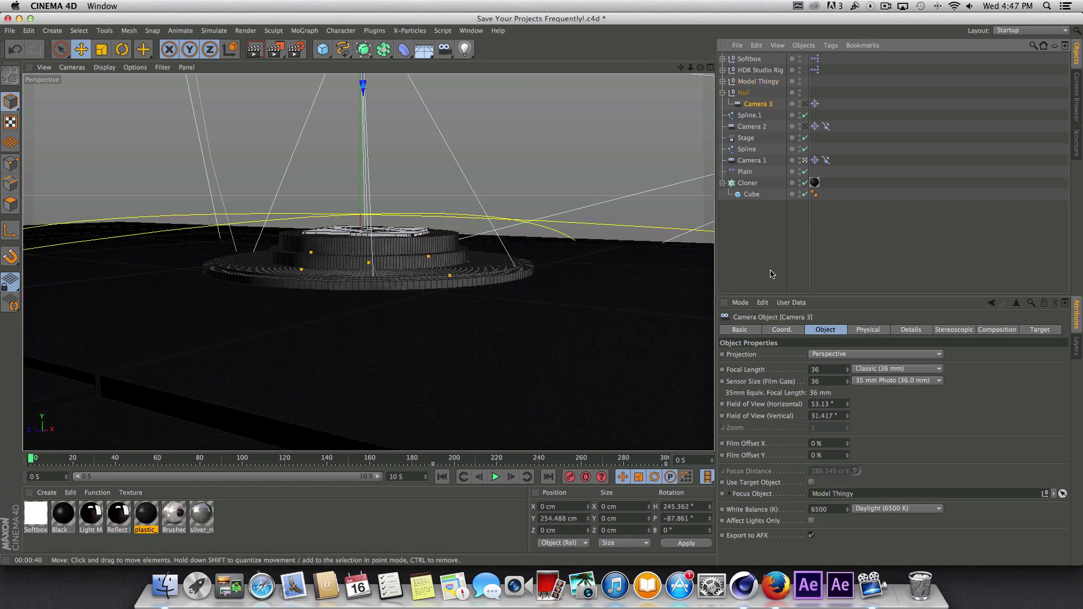
Step: On the Physical tab, change Camera 2's and Camera 1's F-Stop from 8 to f/1.0
click(867, 330)
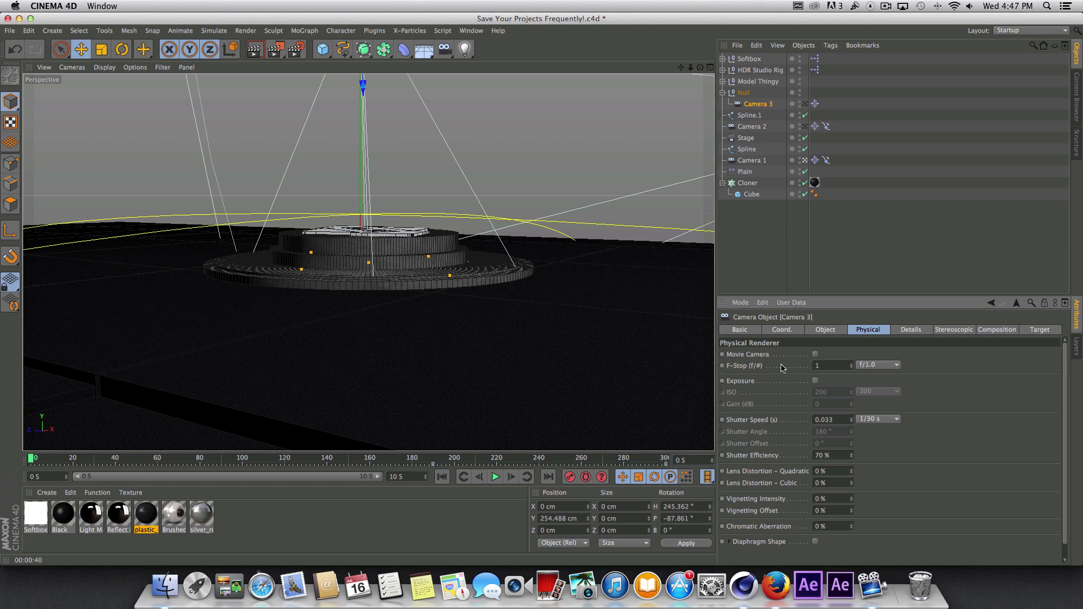
click(756, 127)
click(833, 374)
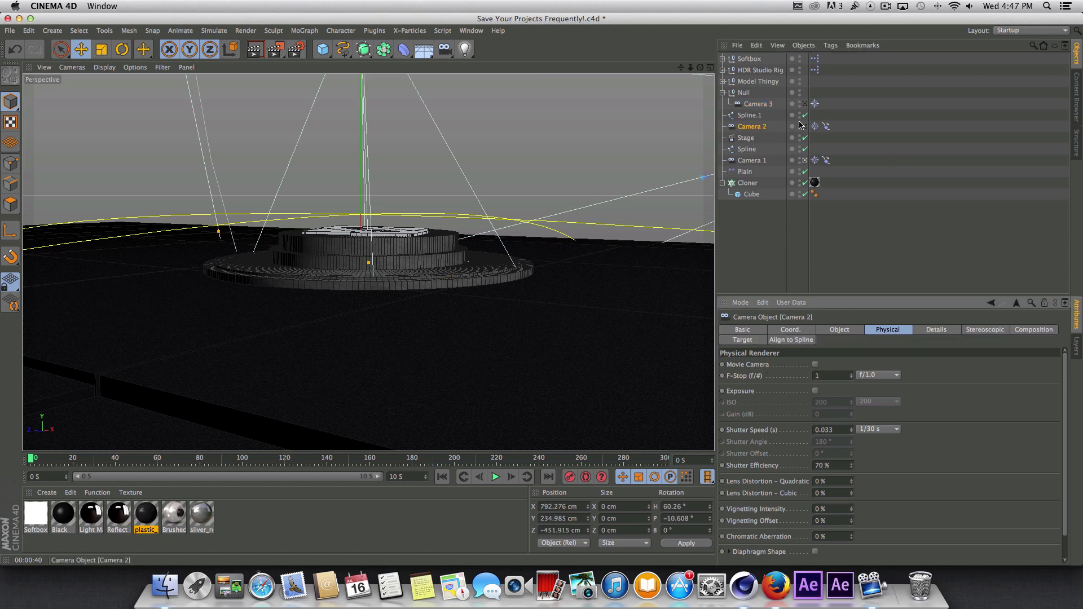
click(752, 161)
click(833, 375)
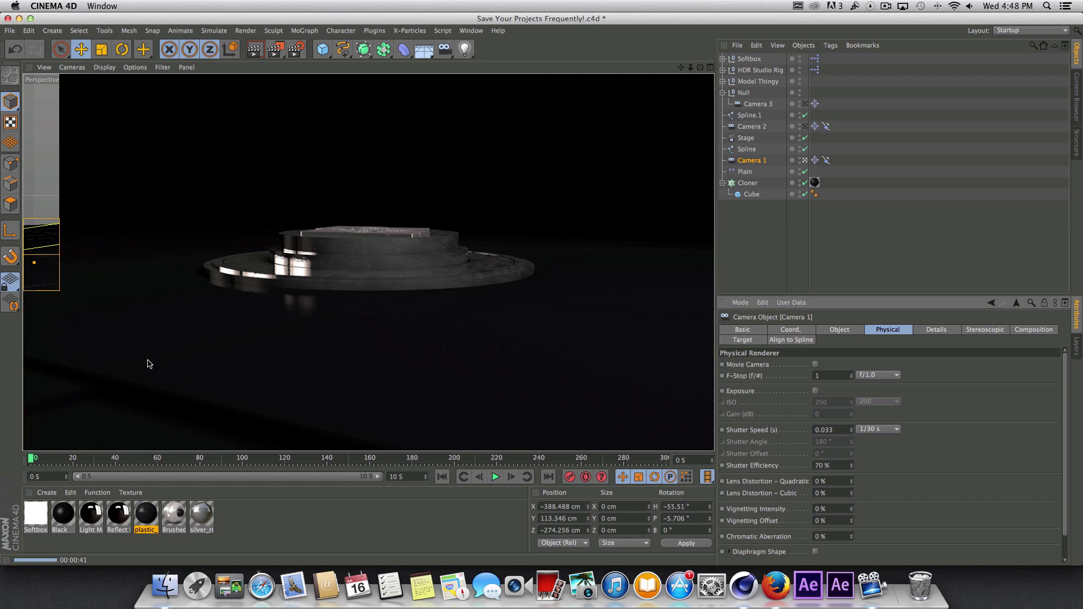
Step: Play the camera animation, pausing at frame 52 and again at frame 68
click(491, 478)
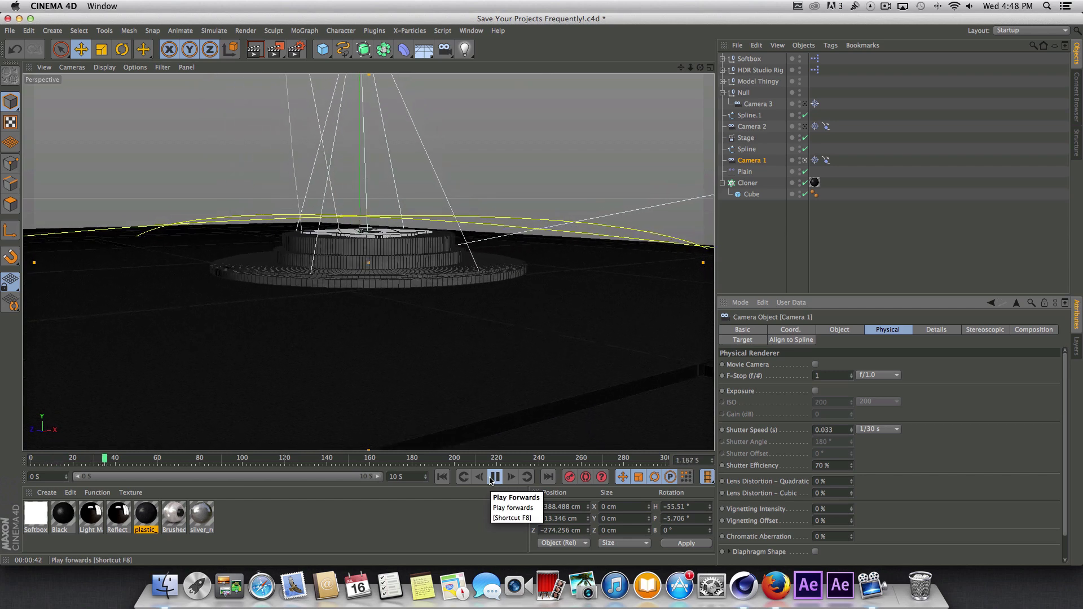
click(495, 478)
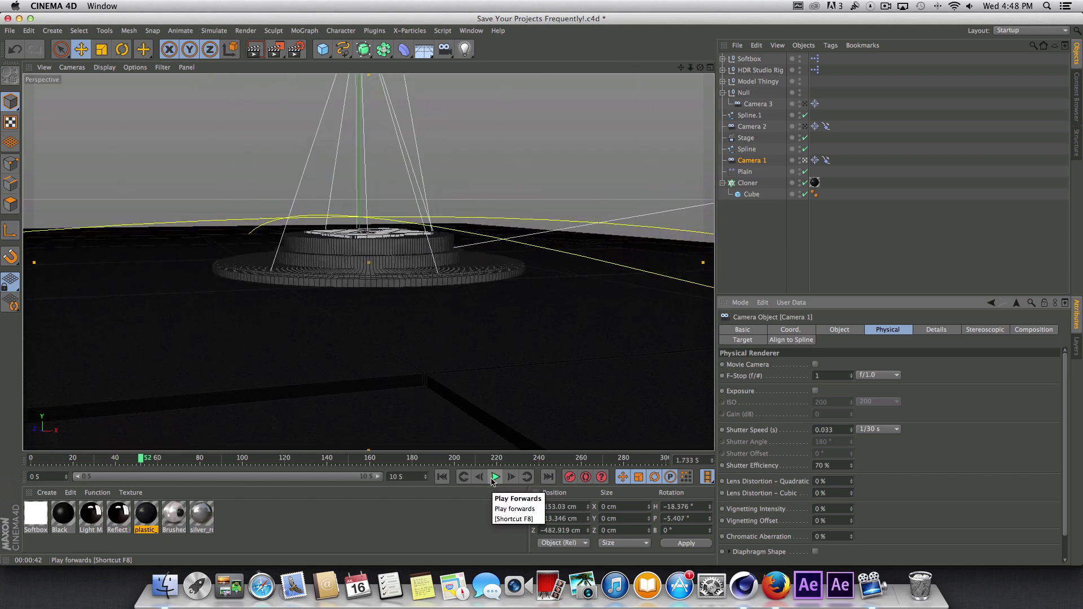
click(495, 478)
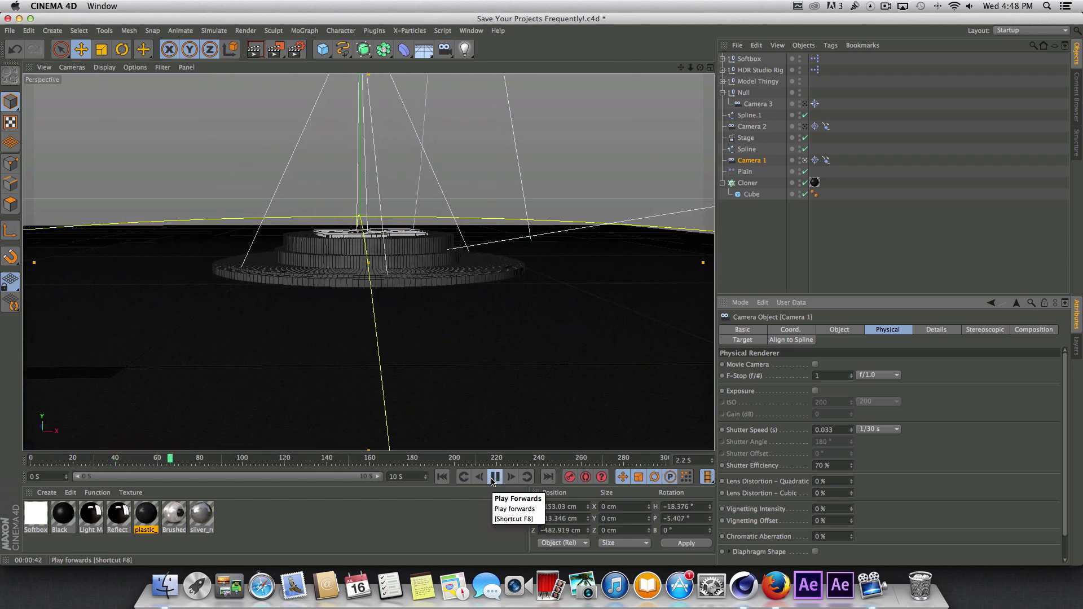
click(495, 478)
Step: Resume playback, render a viewport preview with Ctrl+R, and scrub ahead to frame 188
click(496, 478)
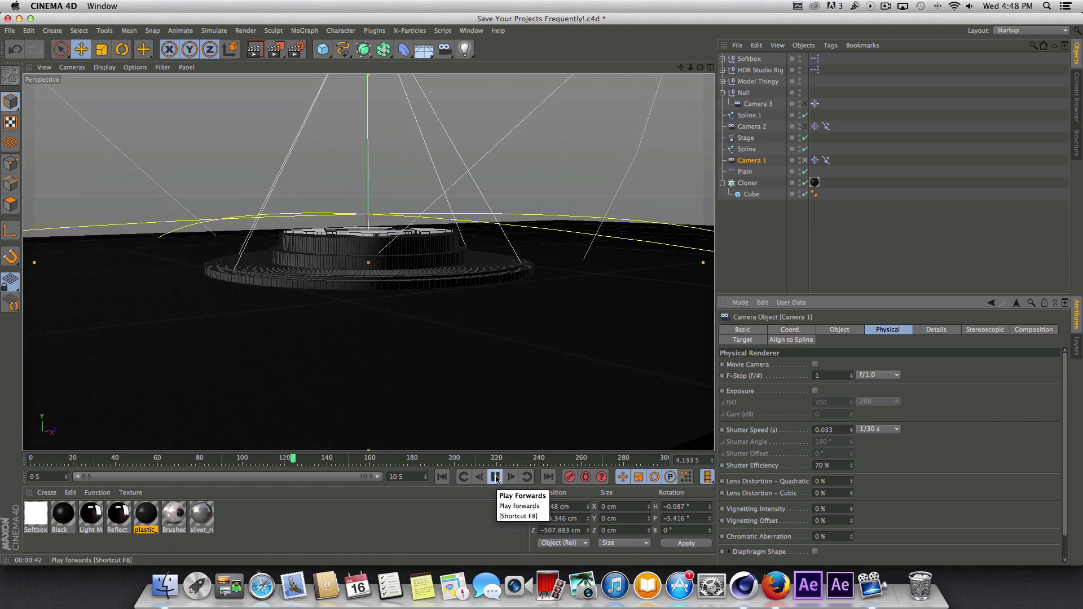
click(496, 478)
click(496, 479)
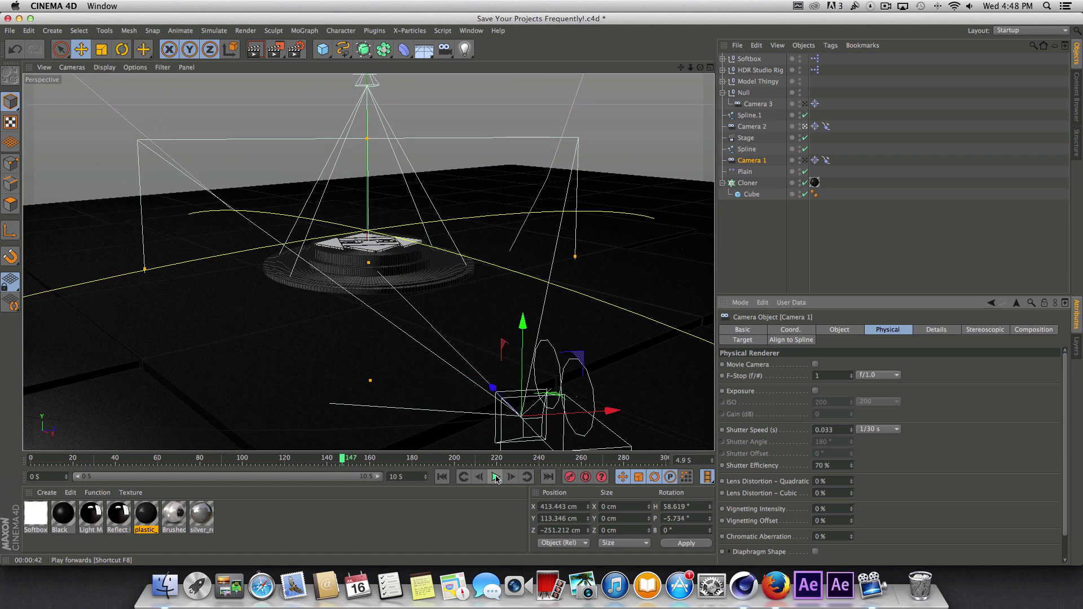
click(496, 478)
key(ctrl+r)
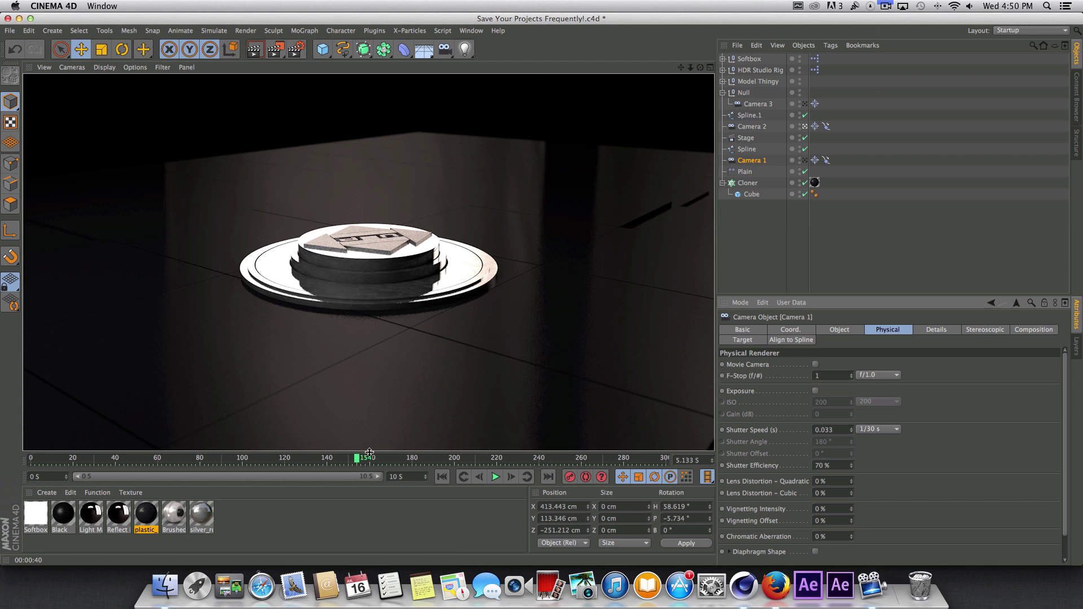
drag(357, 463, 428, 462)
Step: Rewind to frame 0 and open the Save section of Render Settings
click(442, 476)
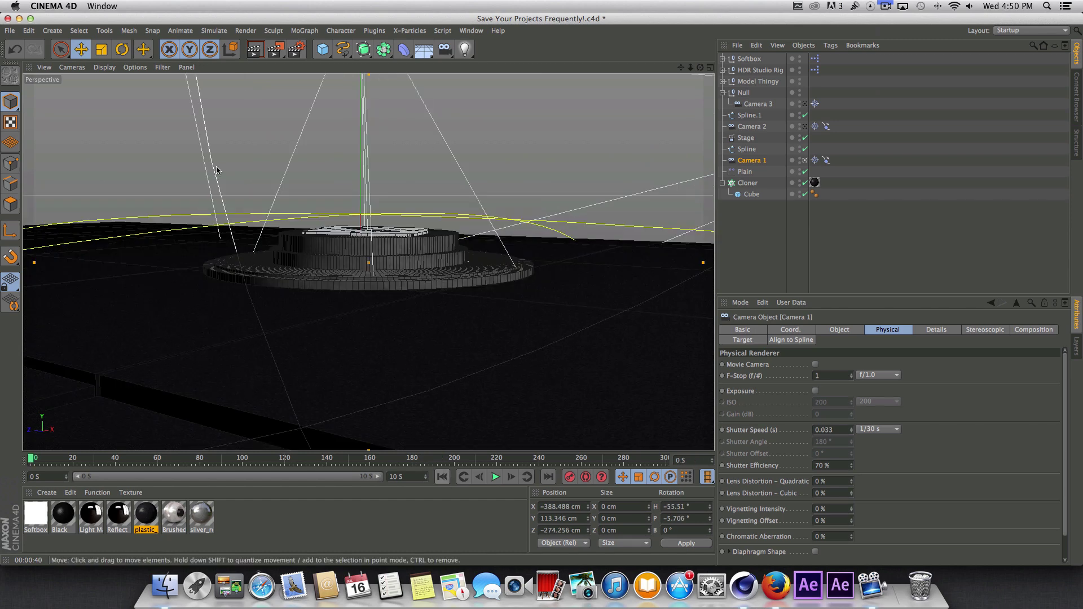
click(296, 50)
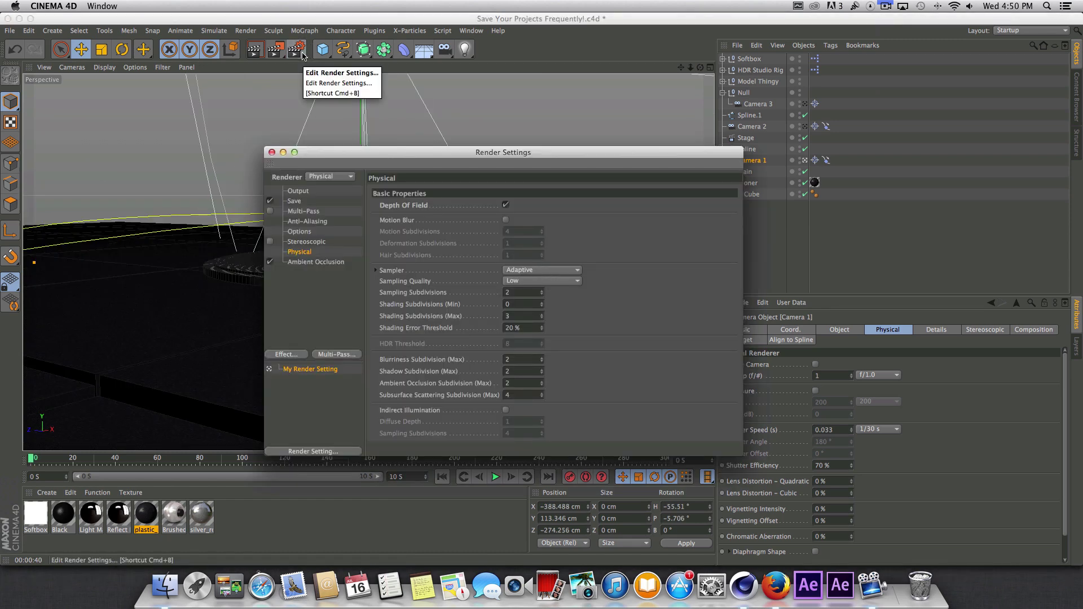
click(295, 201)
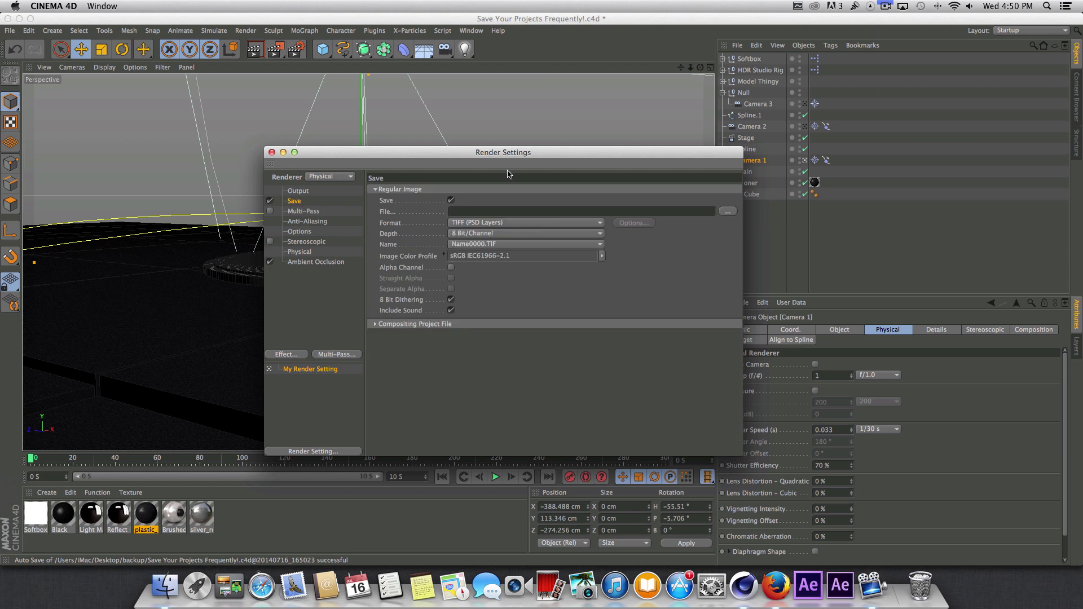
drag(509, 159, 469, 145)
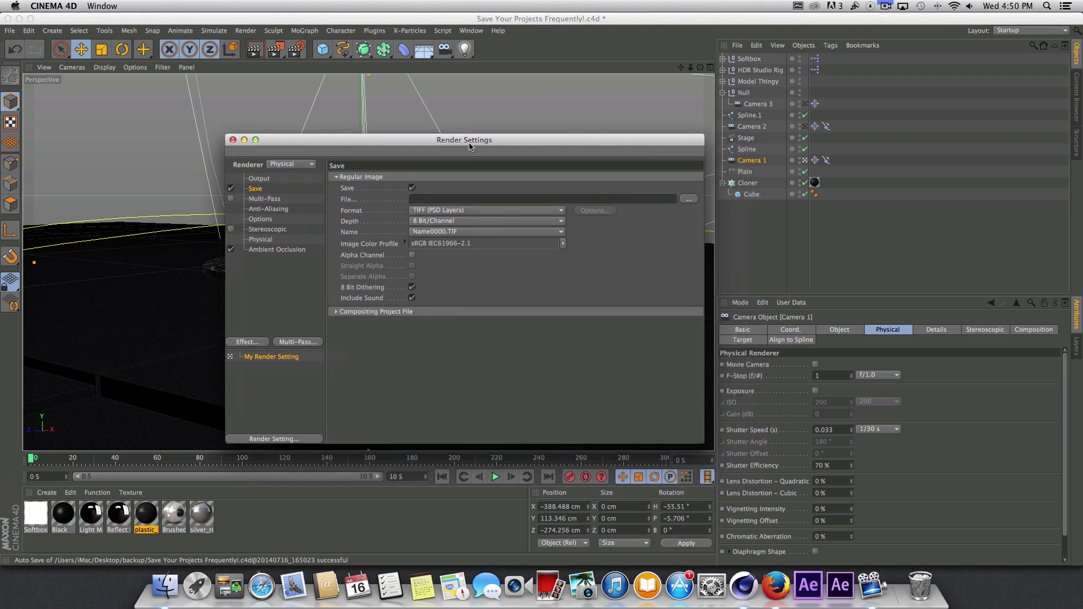
click(425, 224)
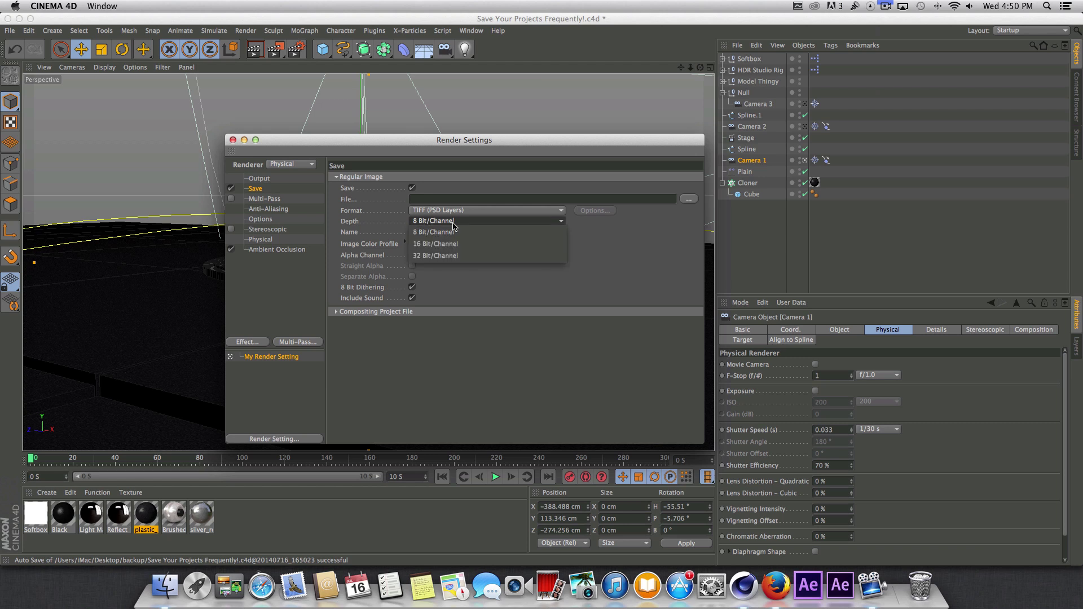
click(454, 223)
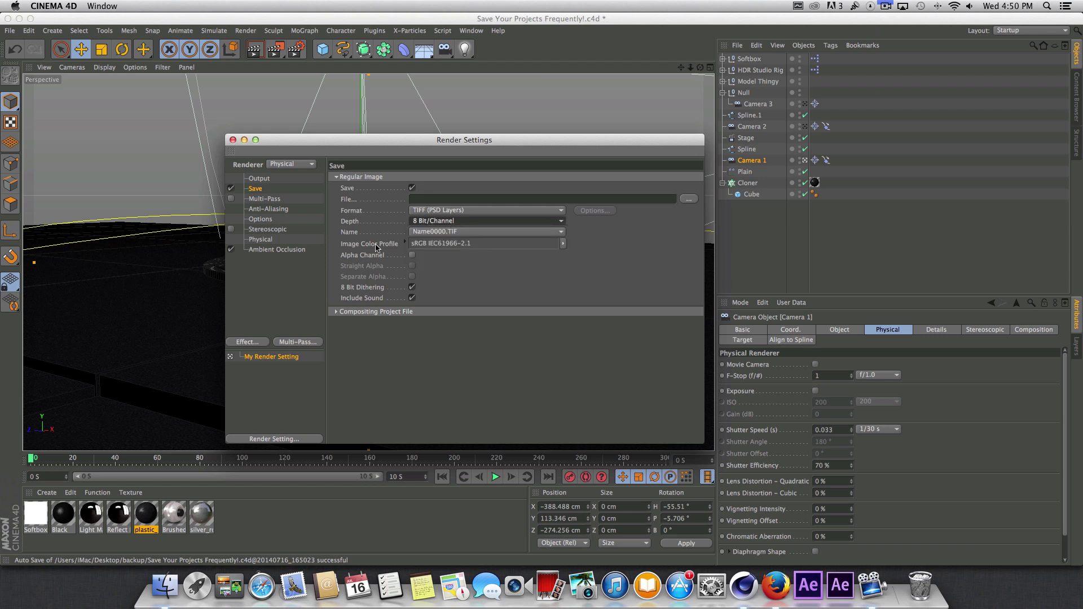
Step: Set the saved image format to PNG with 16 Bit/Channel depth
click(443, 213)
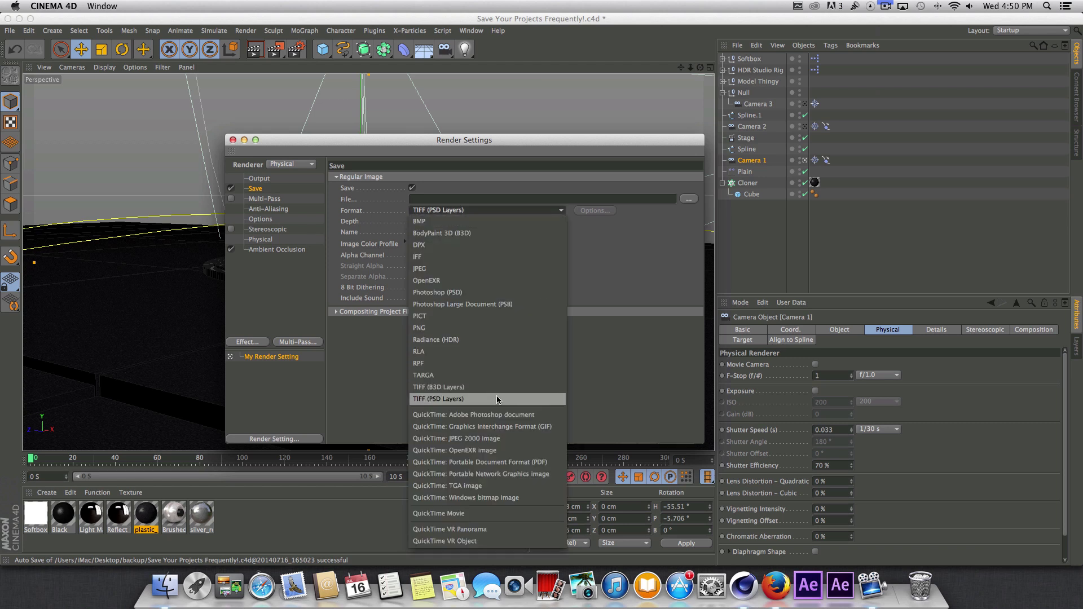
click(439, 333)
click(468, 214)
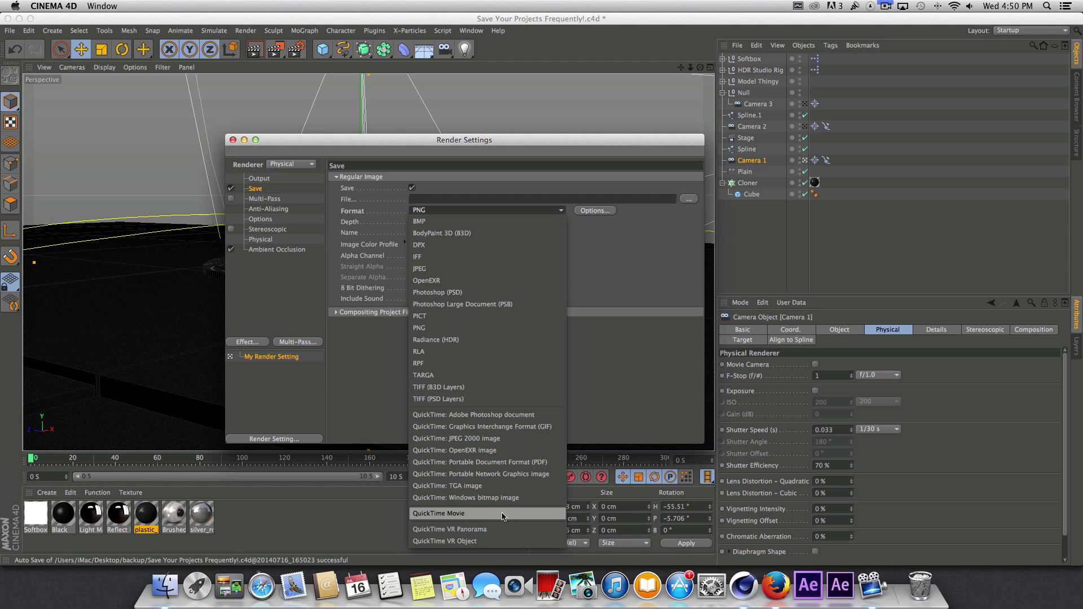
click(448, 210)
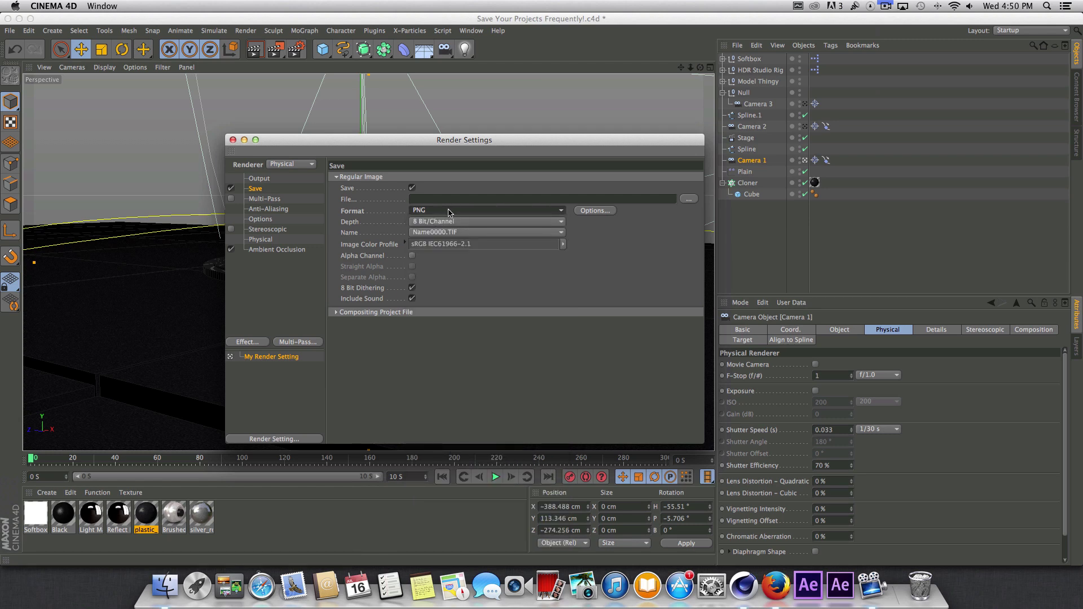
click(449, 213)
click(456, 328)
click(457, 222)
click(457, 245)
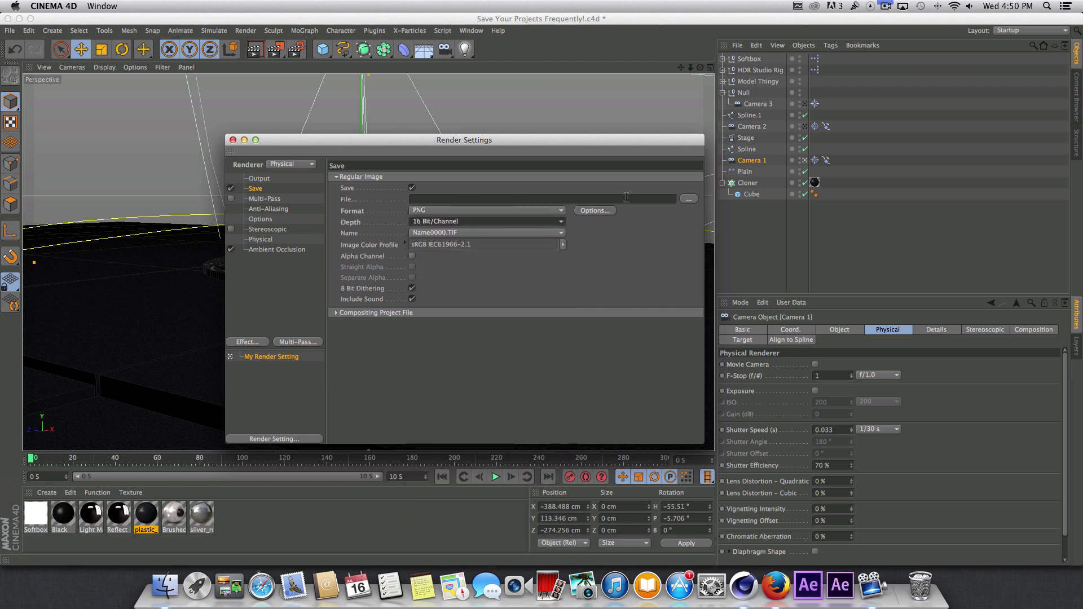
click(607, 195)
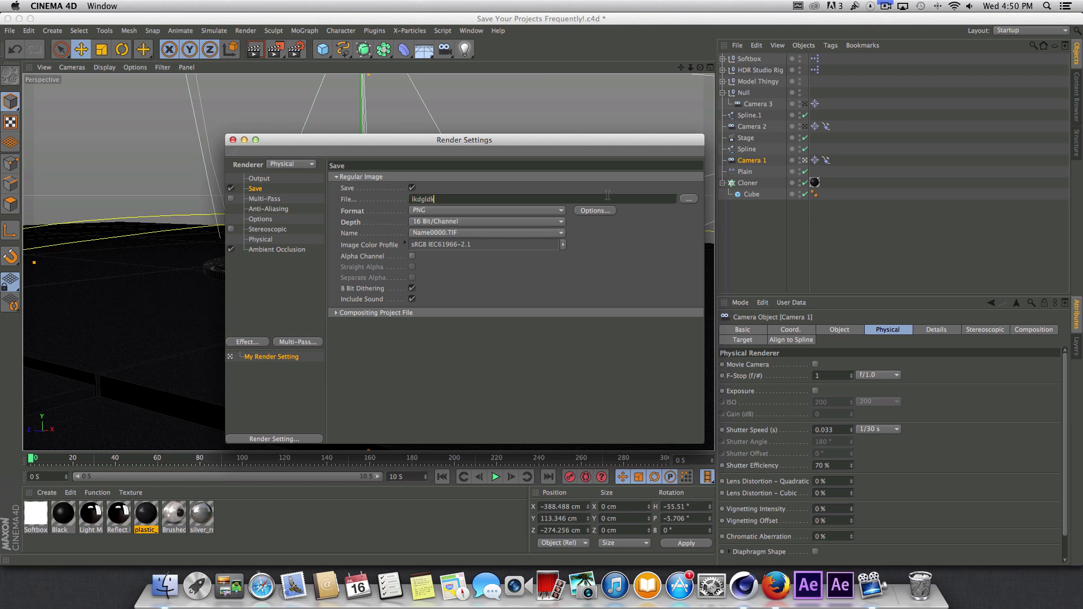
Step: Set the render output file to lkdgldk on the Desktop
click(685, 200)
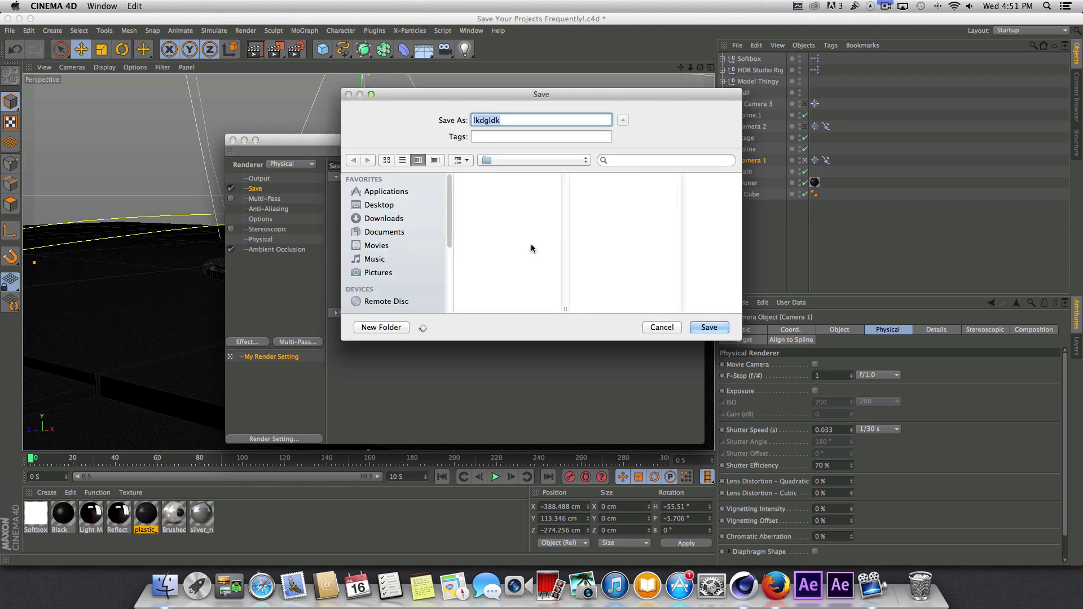
click(378, 205)
click(709, 328)
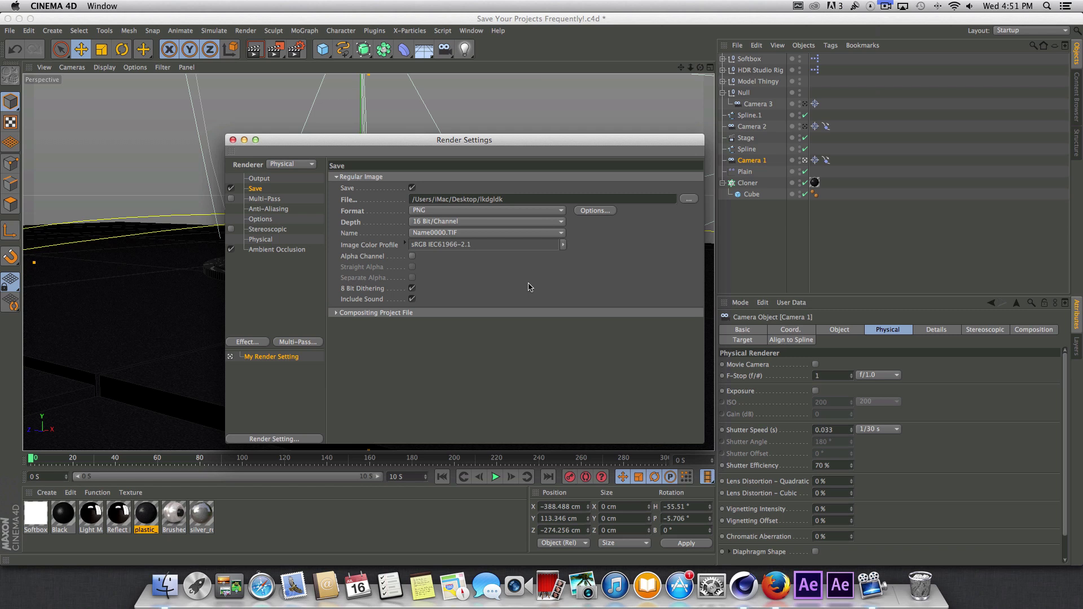
Step: Open the Output page of Render Settings and reposition the window
click(270, 180)
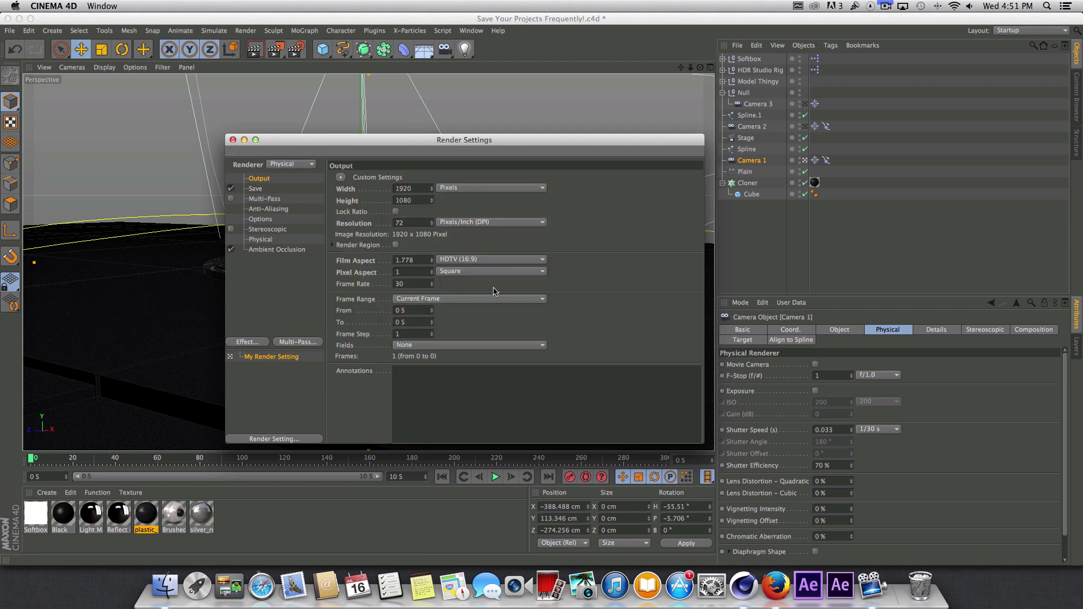
click(256, 189)
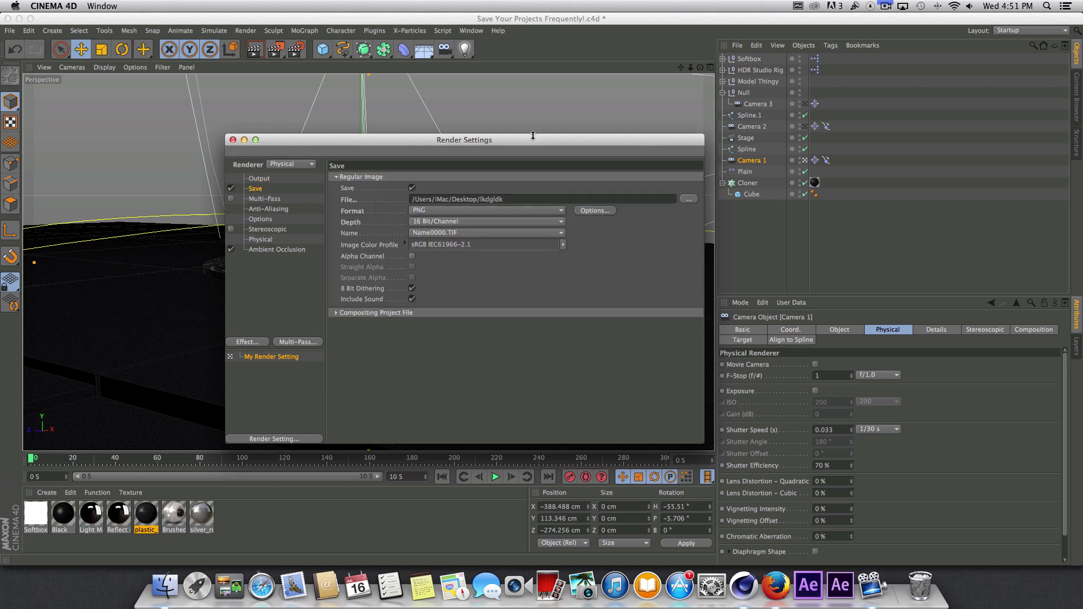
drag(533, 135, 620, 132)
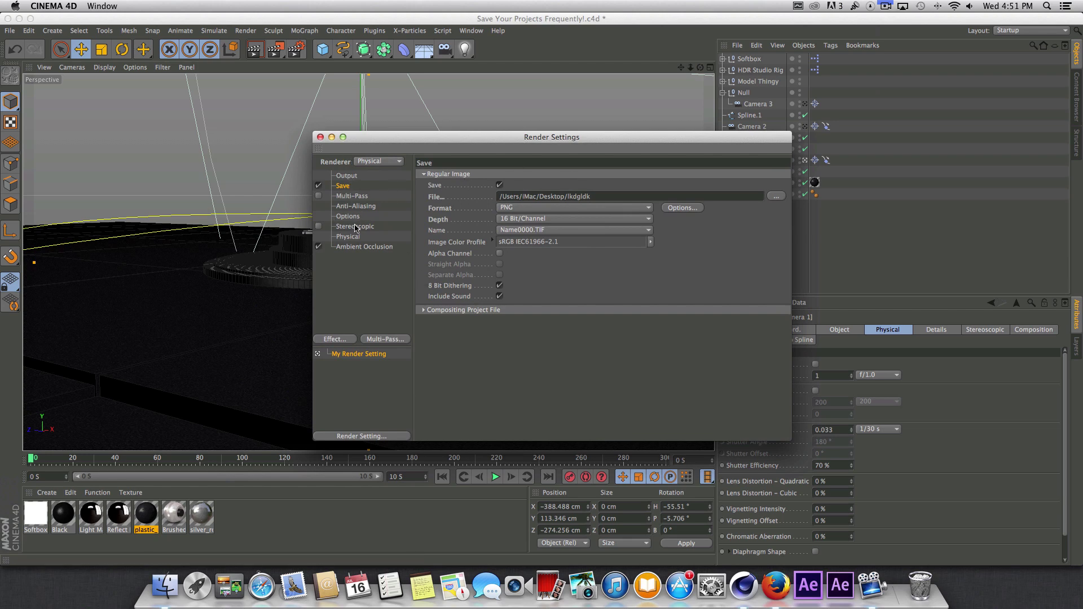
click(347, 175)
drag(494, 141, 471, 133)
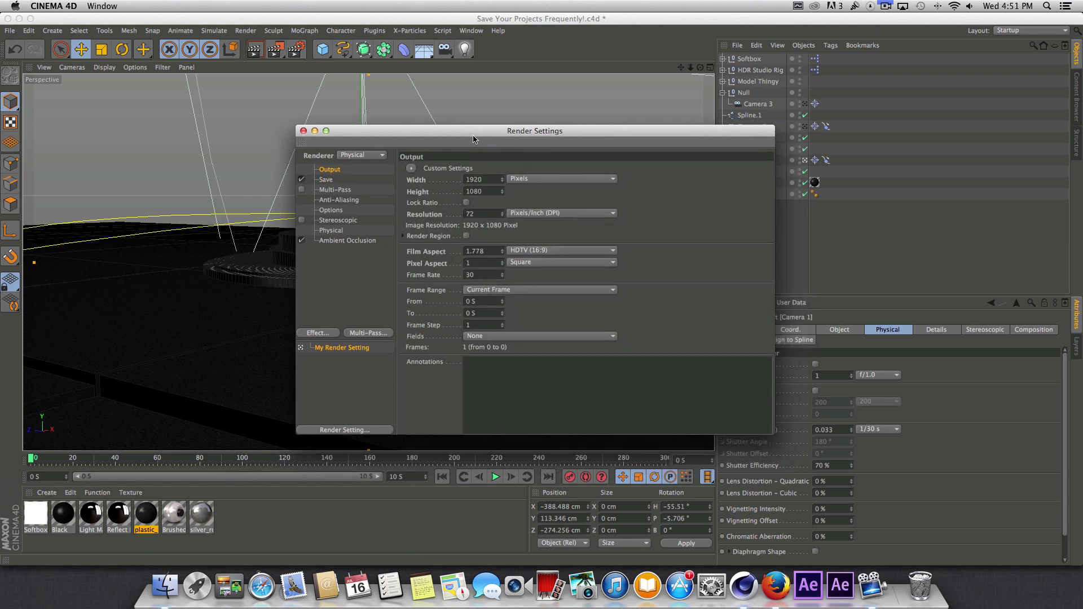
Step: Set the frame range to Manual, 0 S to 0 S, and close Render Settings
click(479, 291)
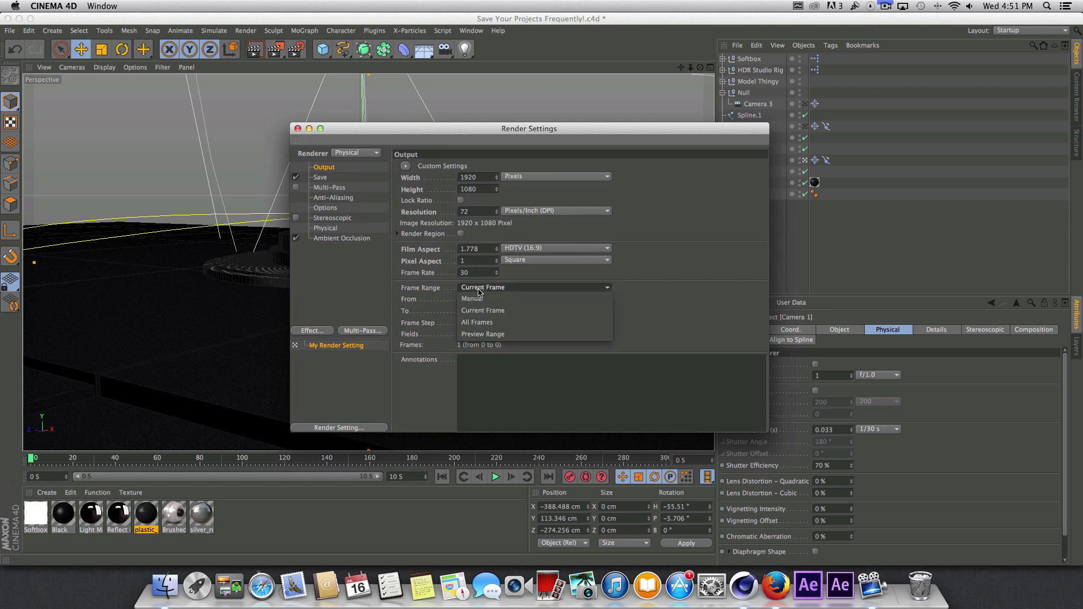
click(494, 317)
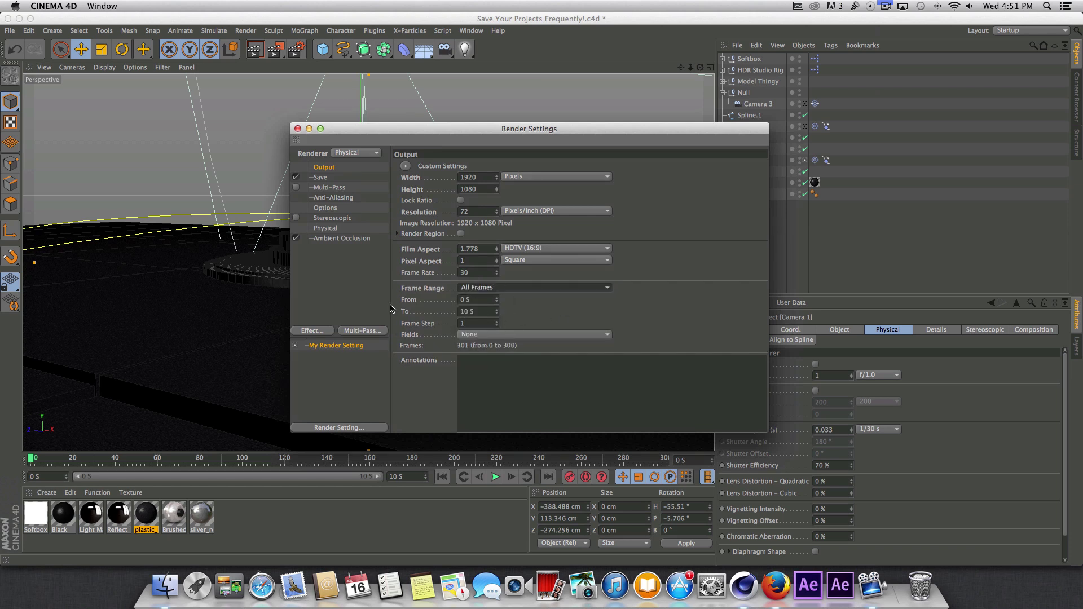
click(513, 287)
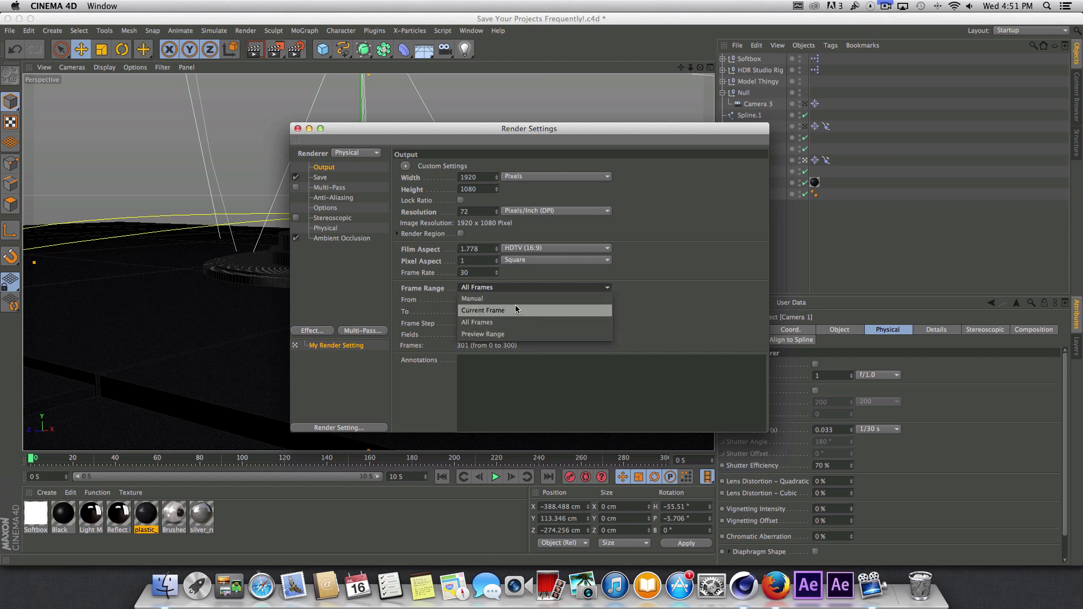
click(480, 299)
click(481, 309)
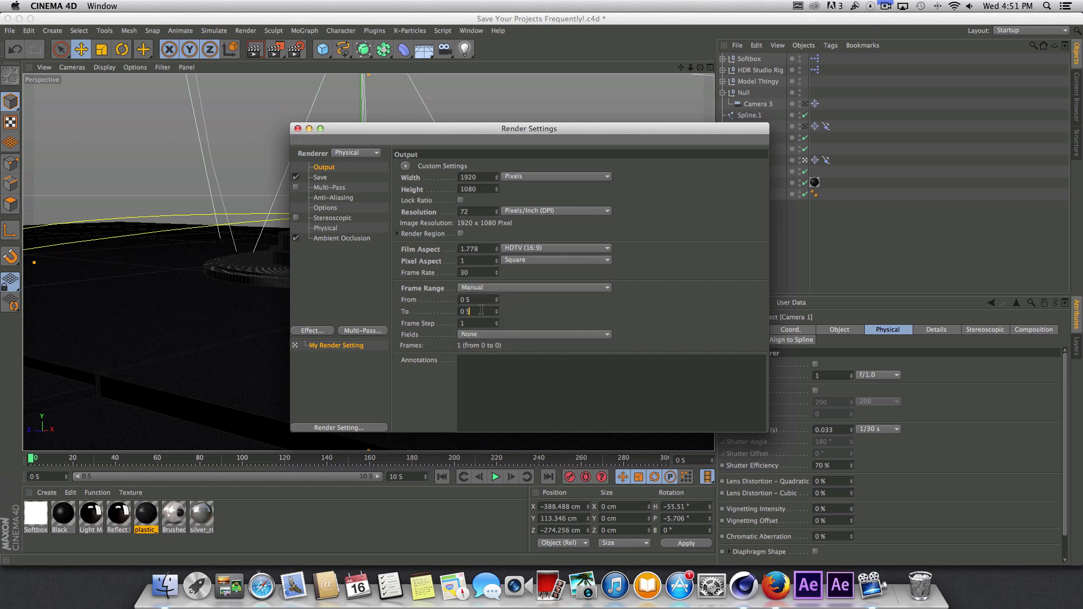
key(Tab)
click(298, 128)
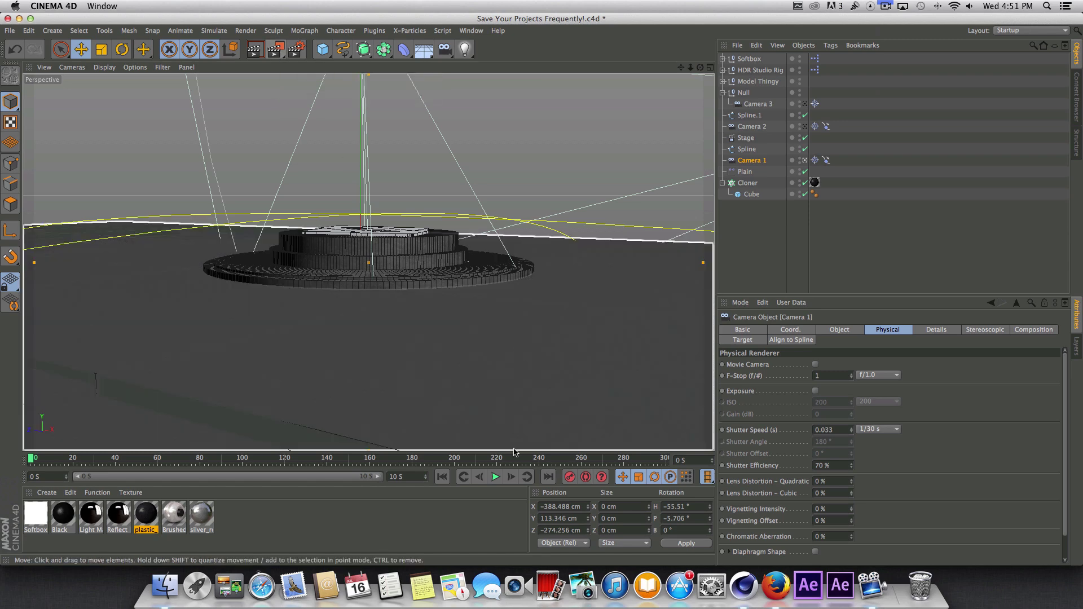
Step: Play the camera animation and stop it around 5 seconds, overlooking the stage
click(495, 478)
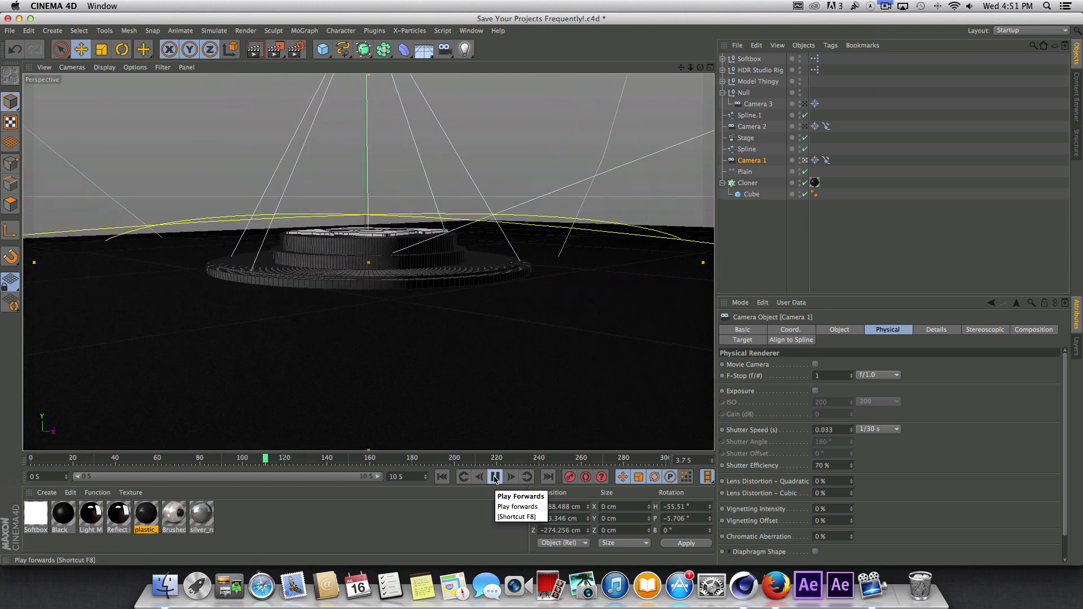
click(495, 477)
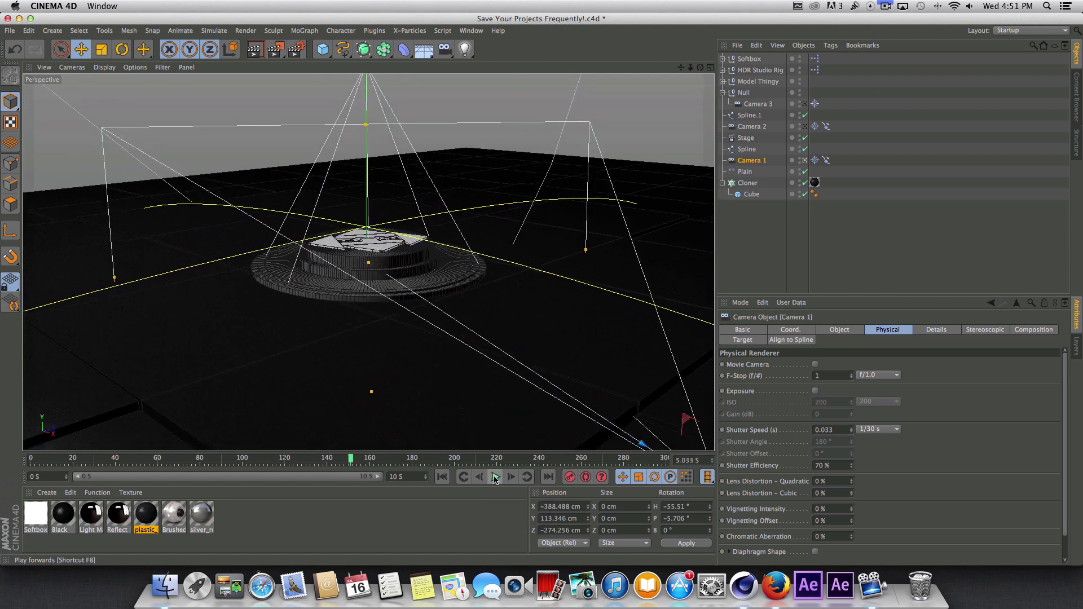